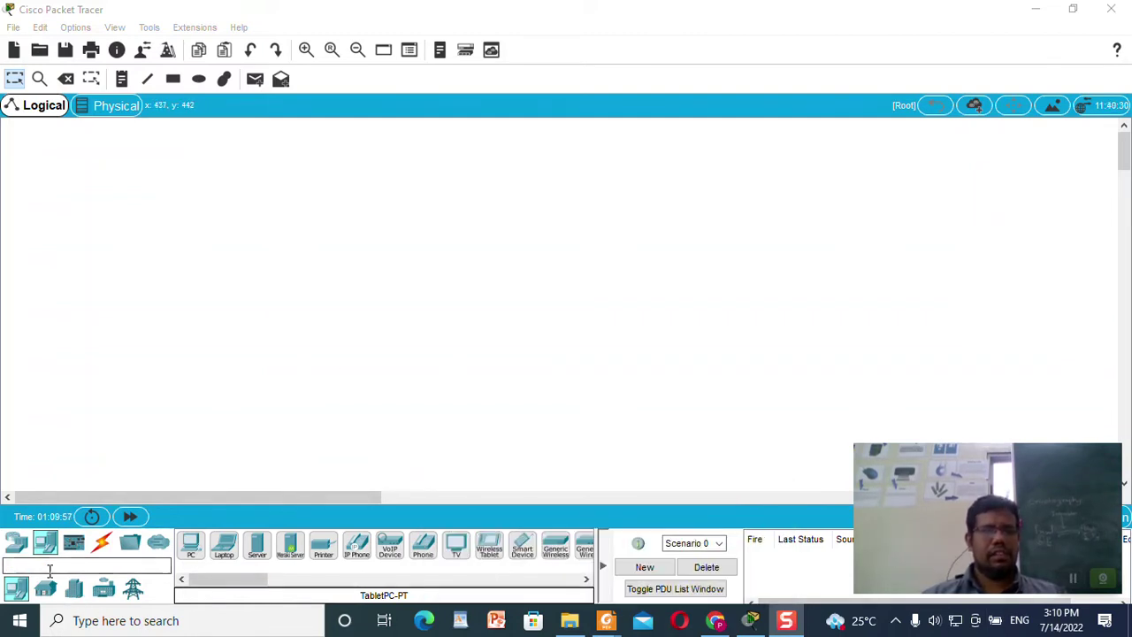
- Place a WLC-2504 controller and three lightweight access points on the workspace
left_click(103, 593)
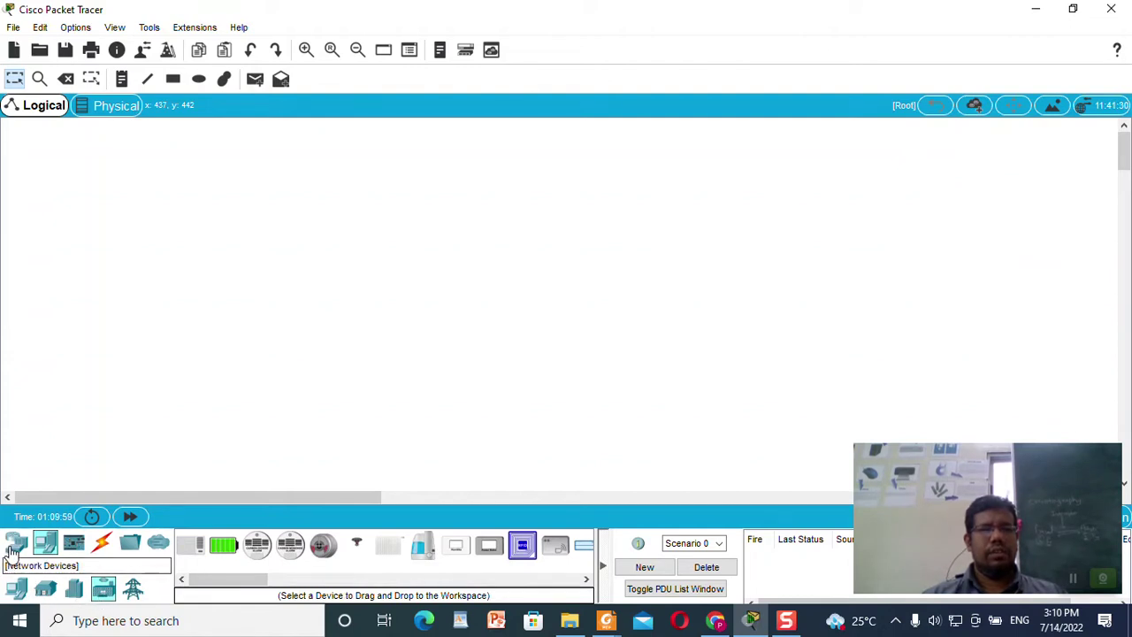
left_click(15, 549)
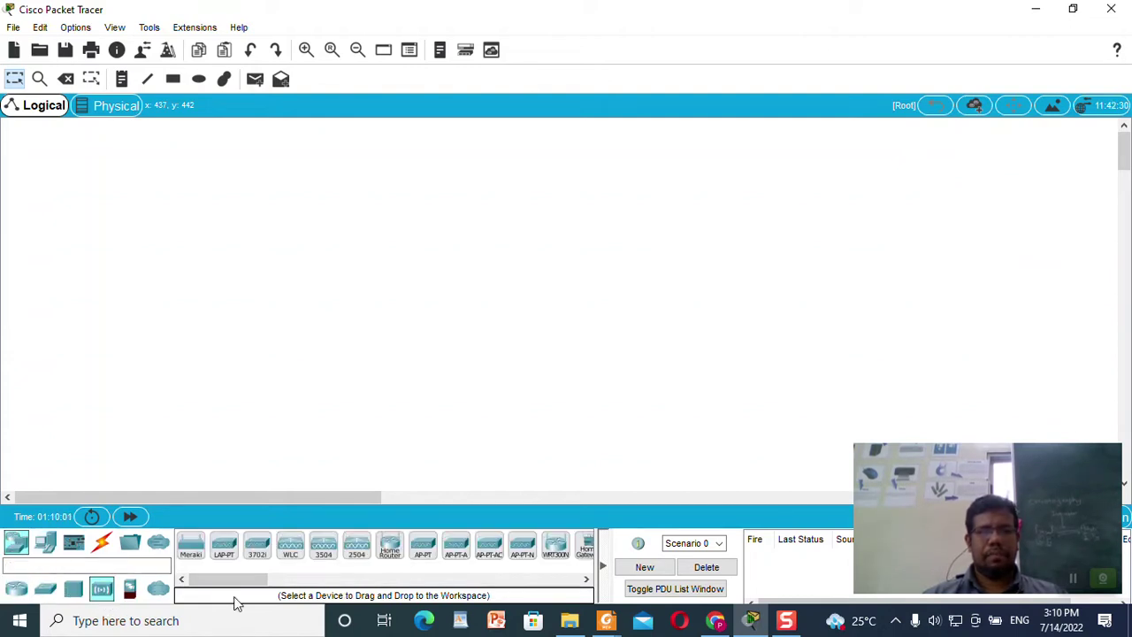
left_click(356, 555)
left_click(652, 239)
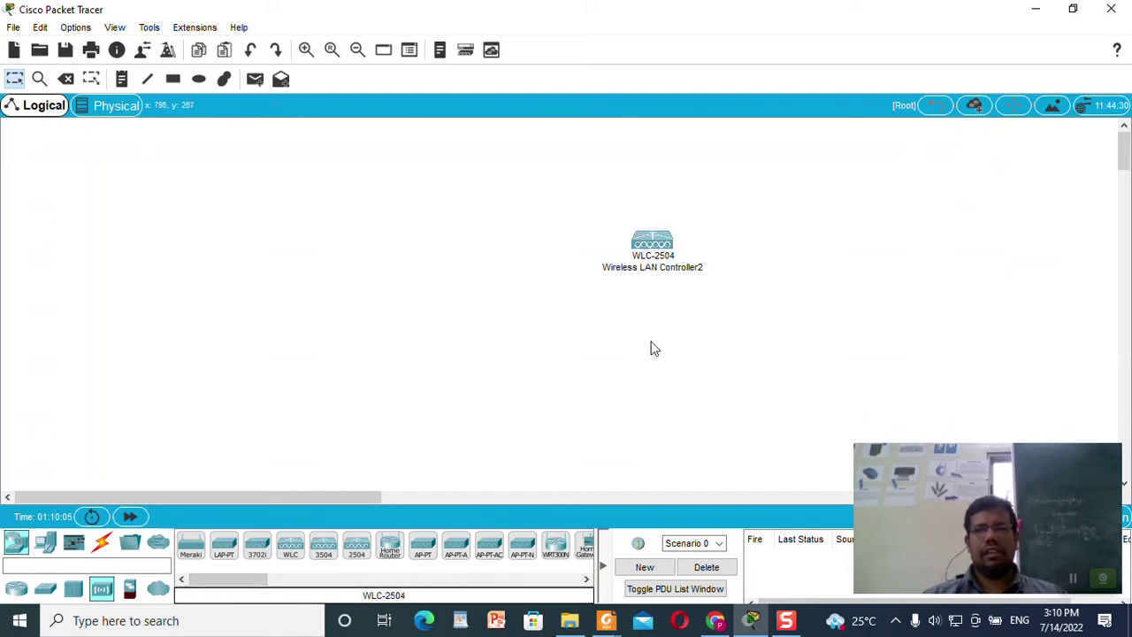
left_click(224, 546)
left_click(414, 174)
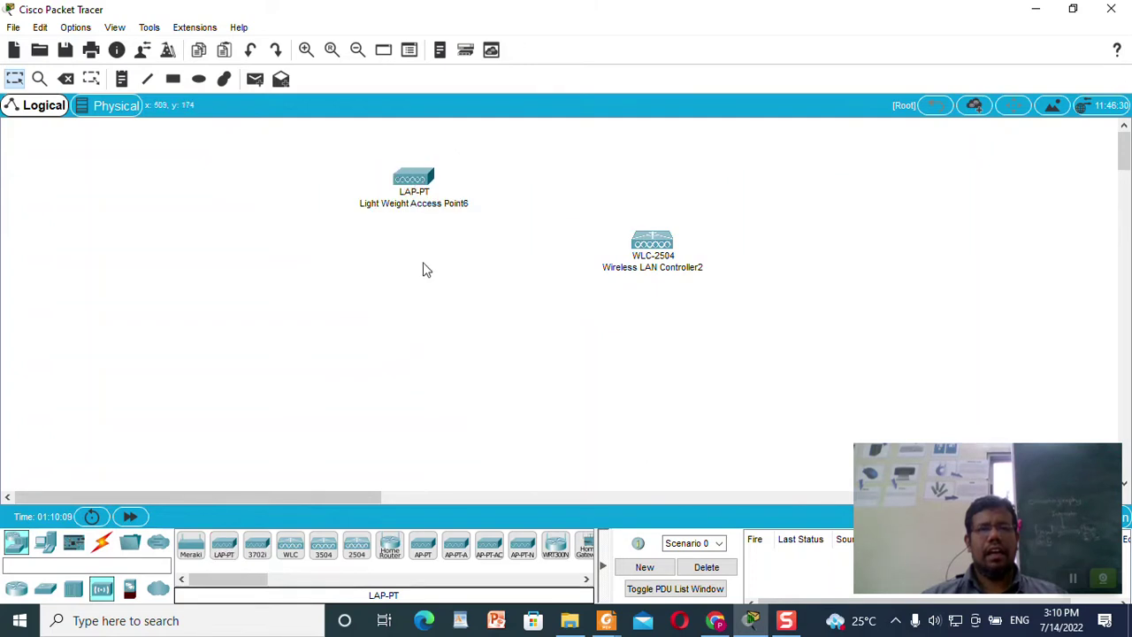
left_click(224, 549)
left_click(413, 264)
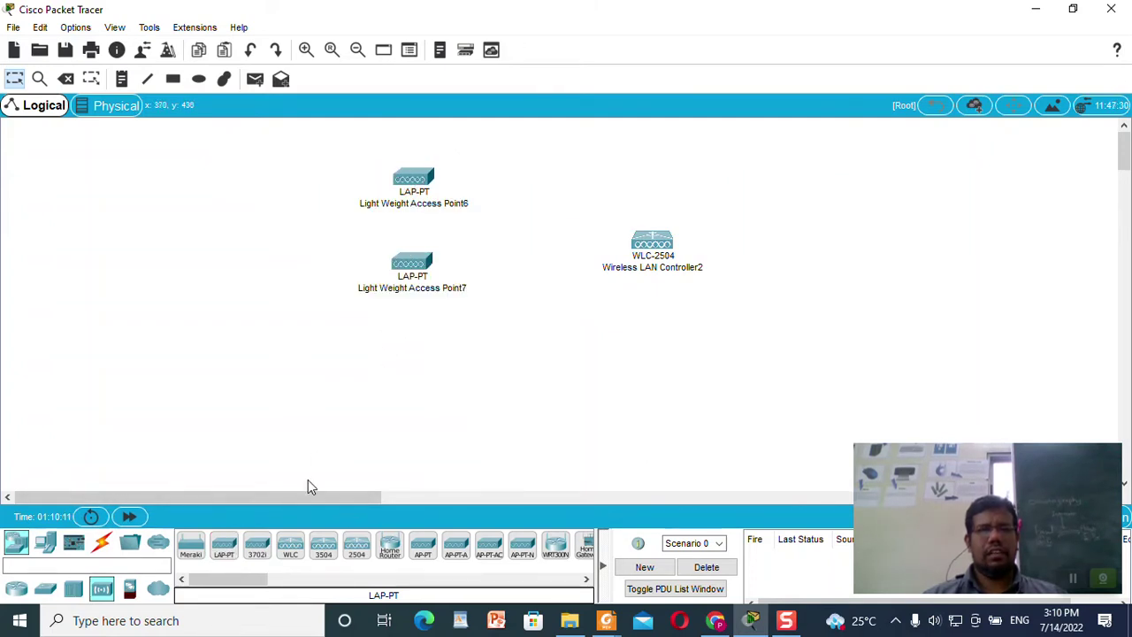
left_click(224, 547)
left_click(398, 359)
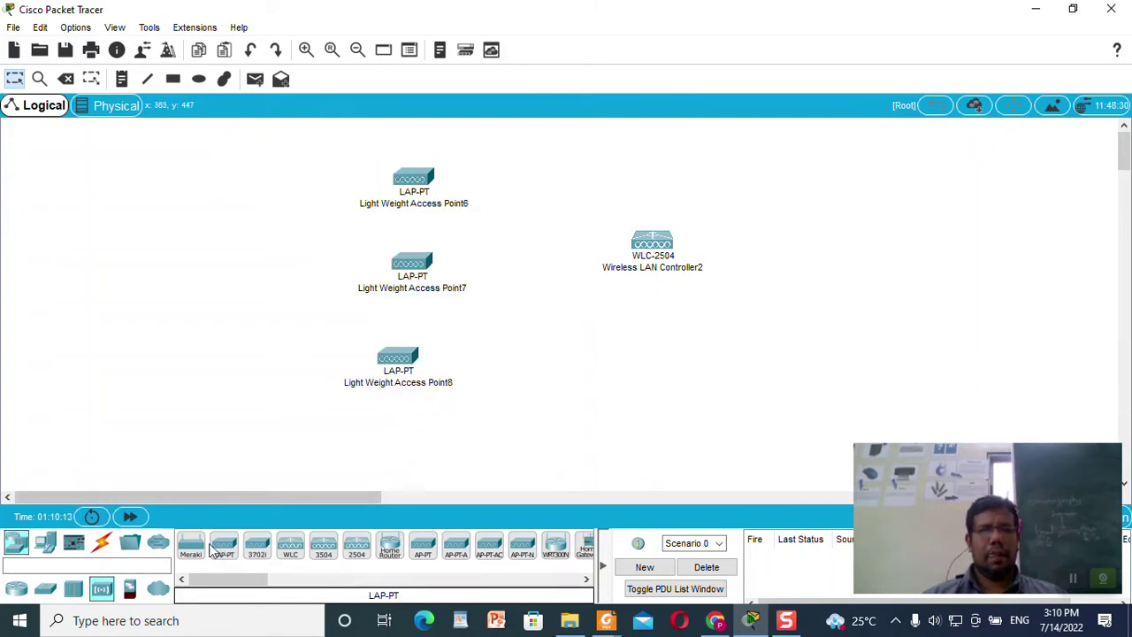
- Add a 2960 switch, a Server-PT and a Laptop-PT, and select the Copper Straight-Through cable
left_click(45, 588)
left_click(190, 547)
left_click(507, 262)
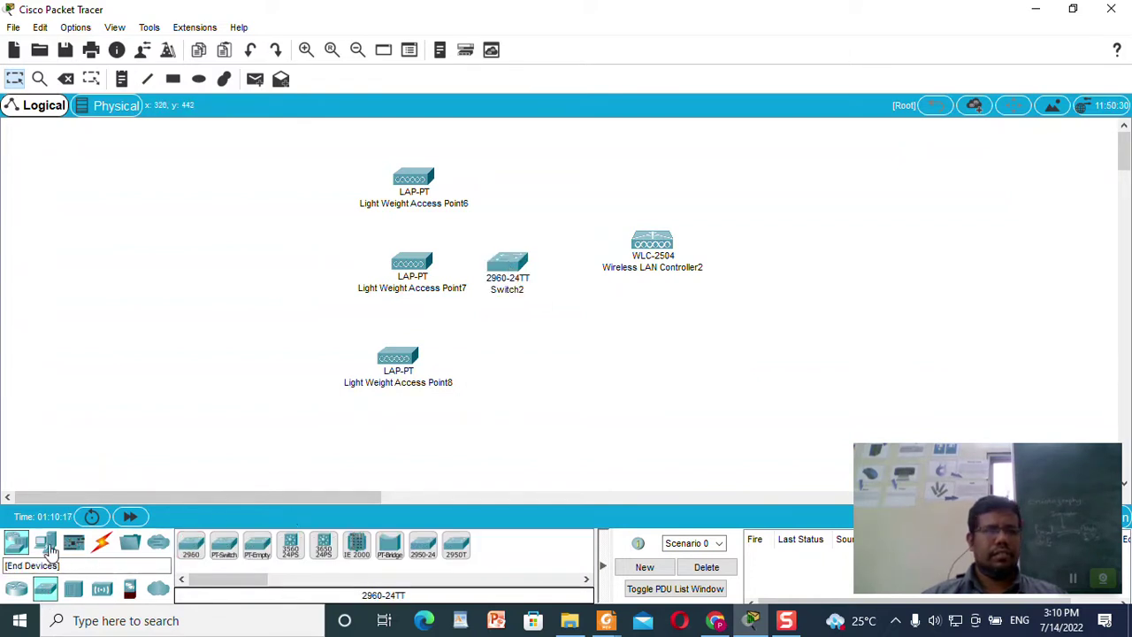
left_click(46, 544)
left_click(256, 546)
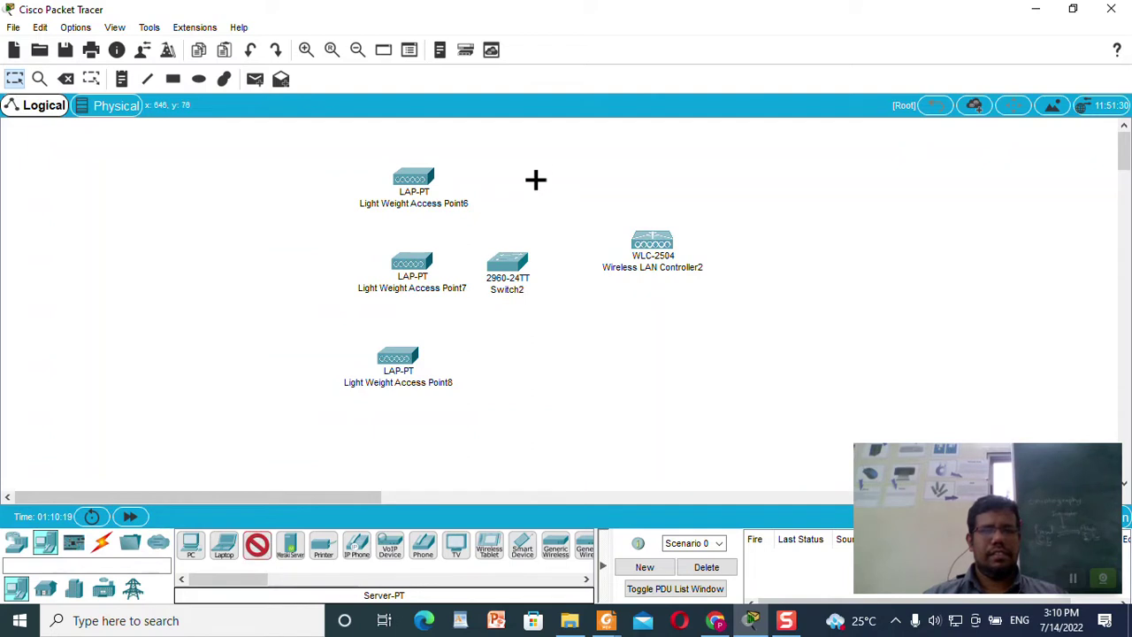
left_click(525, 175)
left_click(226, 549)
left_click(660, 322)
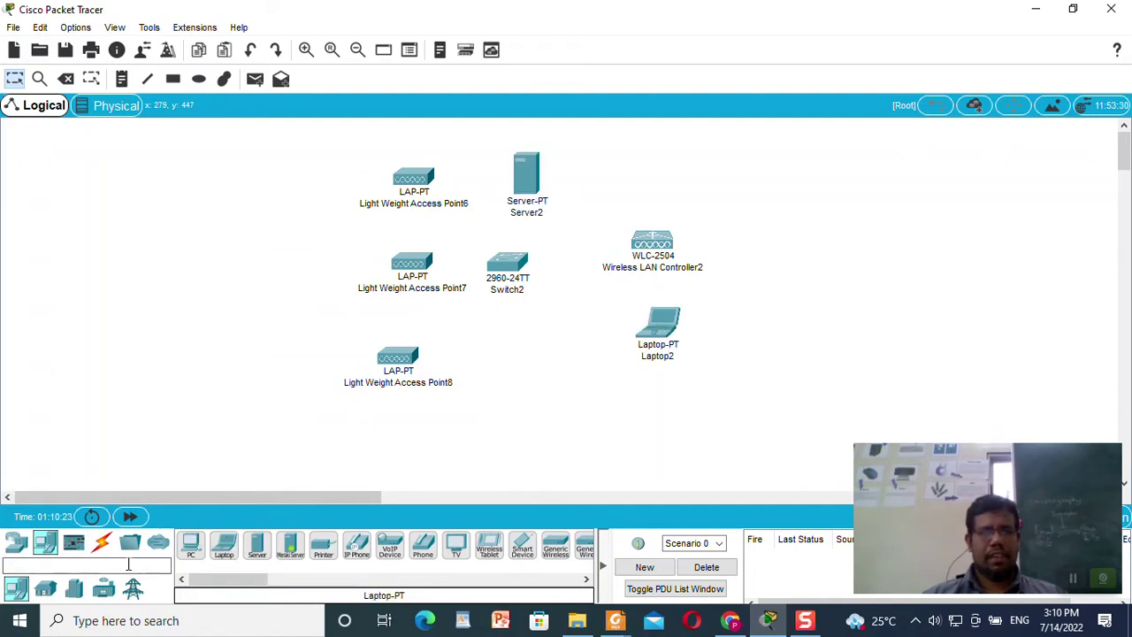
left_click(101, 542)
left_click(256, 544)
- Cable Access Points 6, 7 and 8 from GigabitEthernet0 to Switch2 ports
left_click(440, 194)
left_click(466, 184)
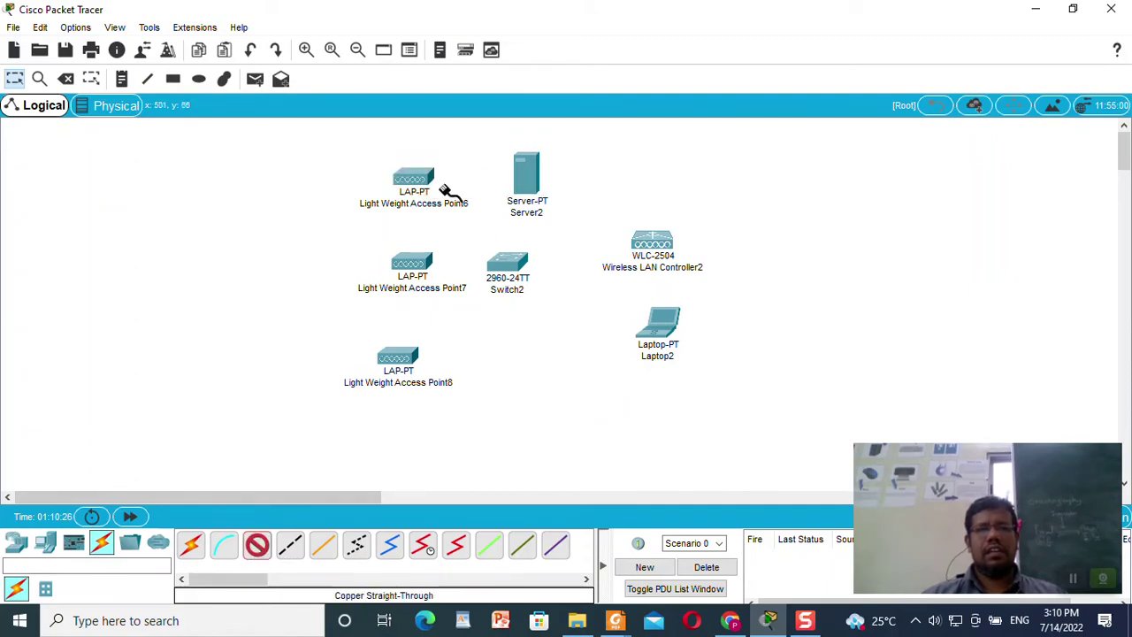
left_click(502, 265)
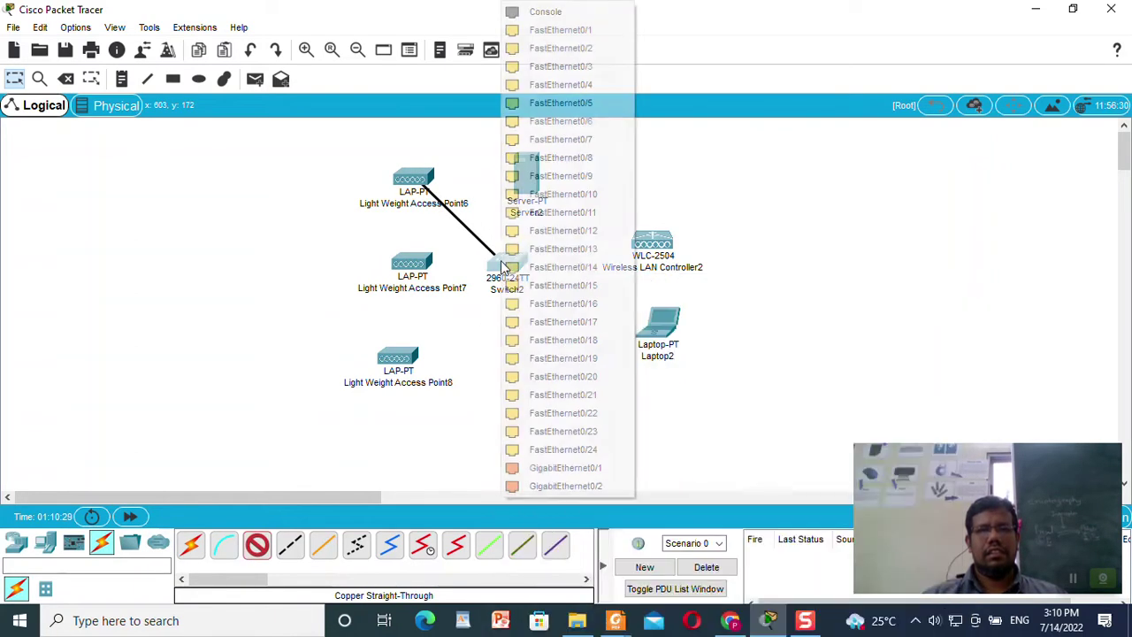
left_click(561, 29)
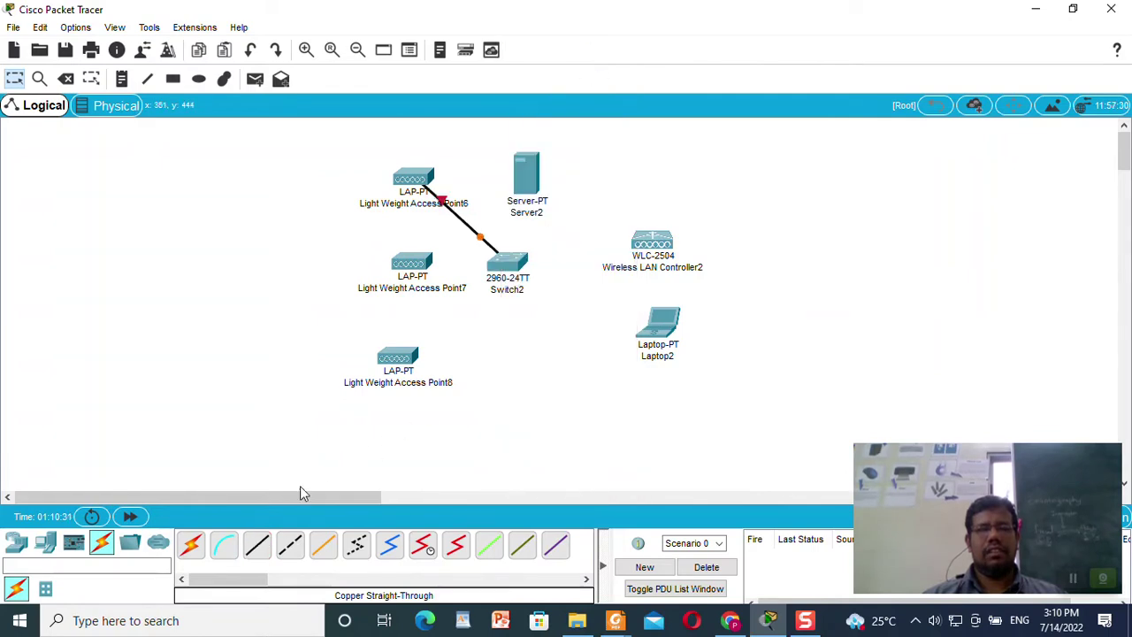
left_click(256, 544)
left_click(427, 260)
left_click(475, 268)
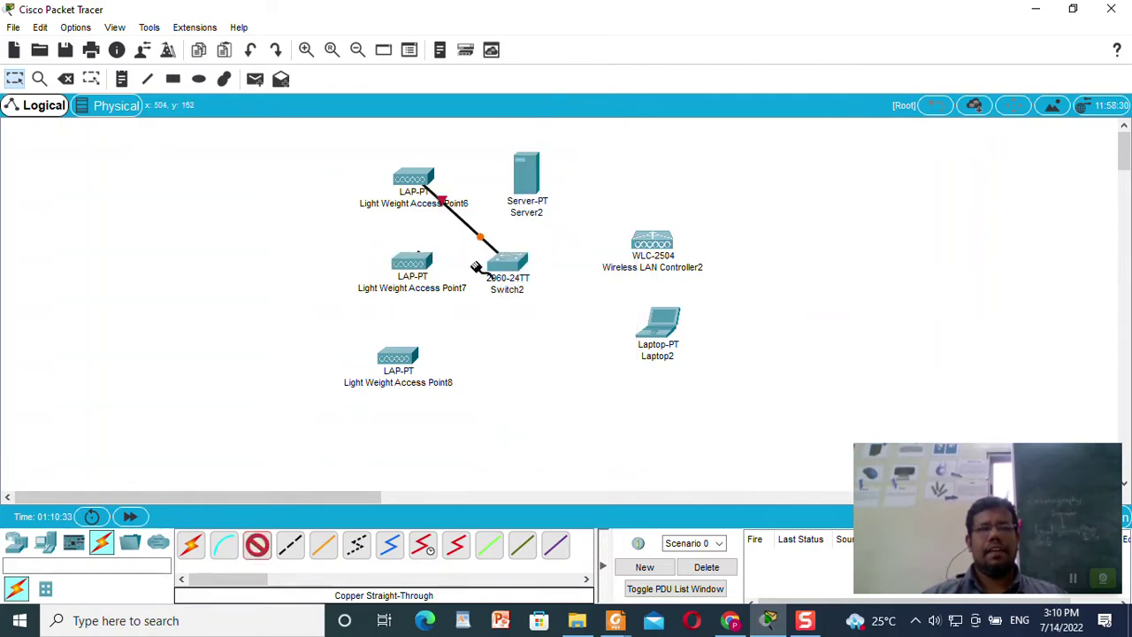
left_click(504, 263)
left_click(588, 37)
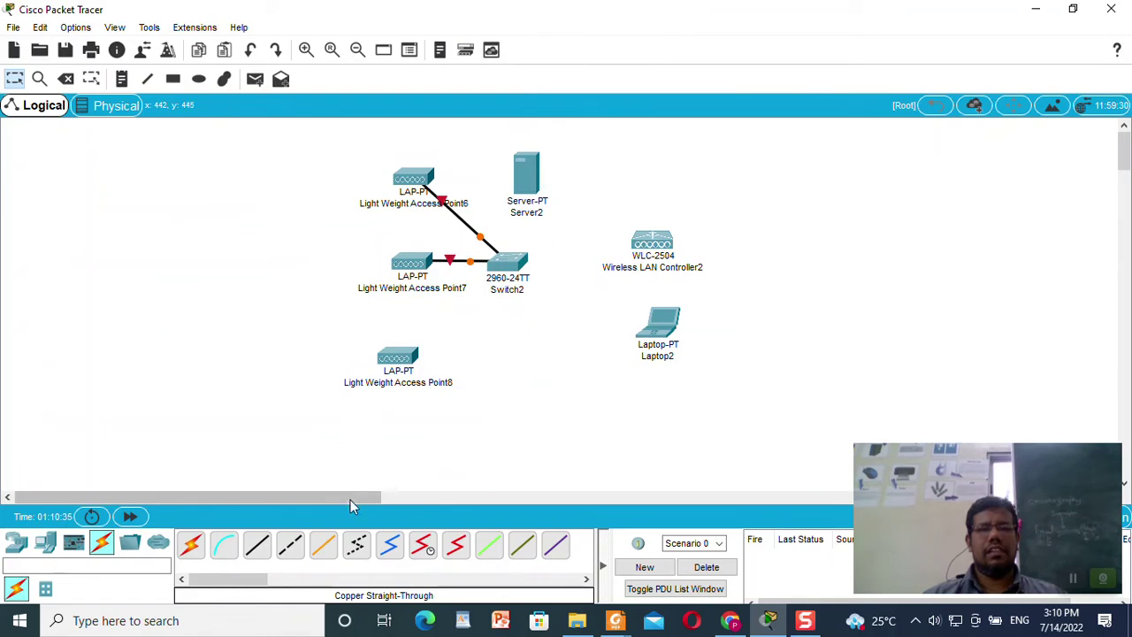
left_click(256, 544)
left_click(397, 357)
left_click(436, 365)
left_click(504, 262)
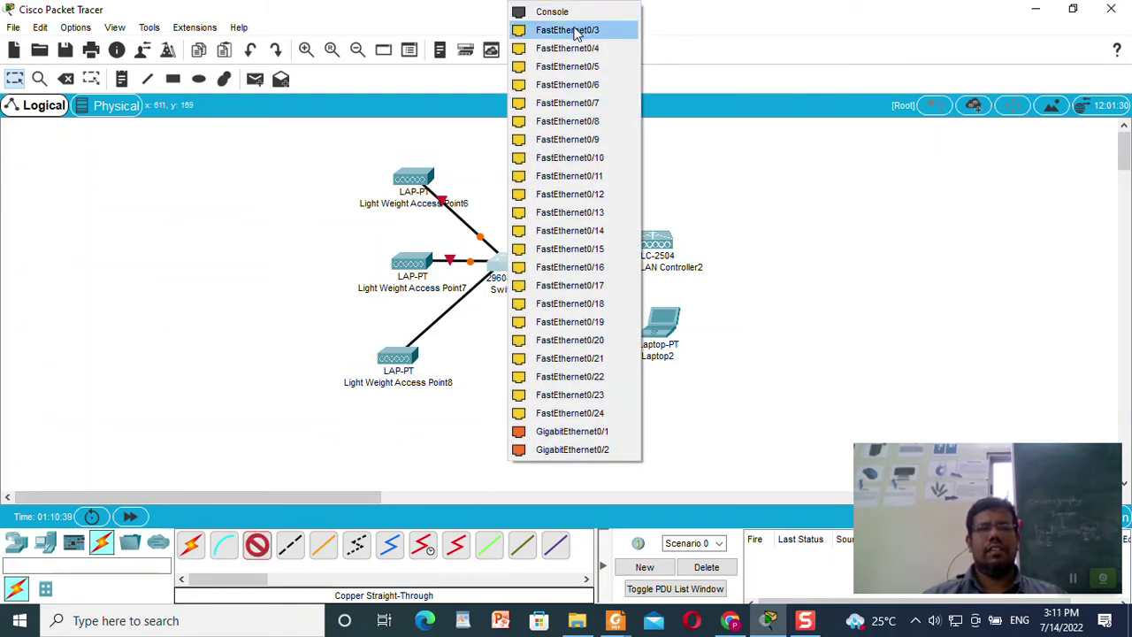
left_click(575, 30)
- Connect Server2 and the controller's GigabitEthernet1 to Switch2, the controller on GigabitEthernet0/1
left_click(256, 544)
left_click(531, 183)
left_click(580, 187)
left_click(506, 262)
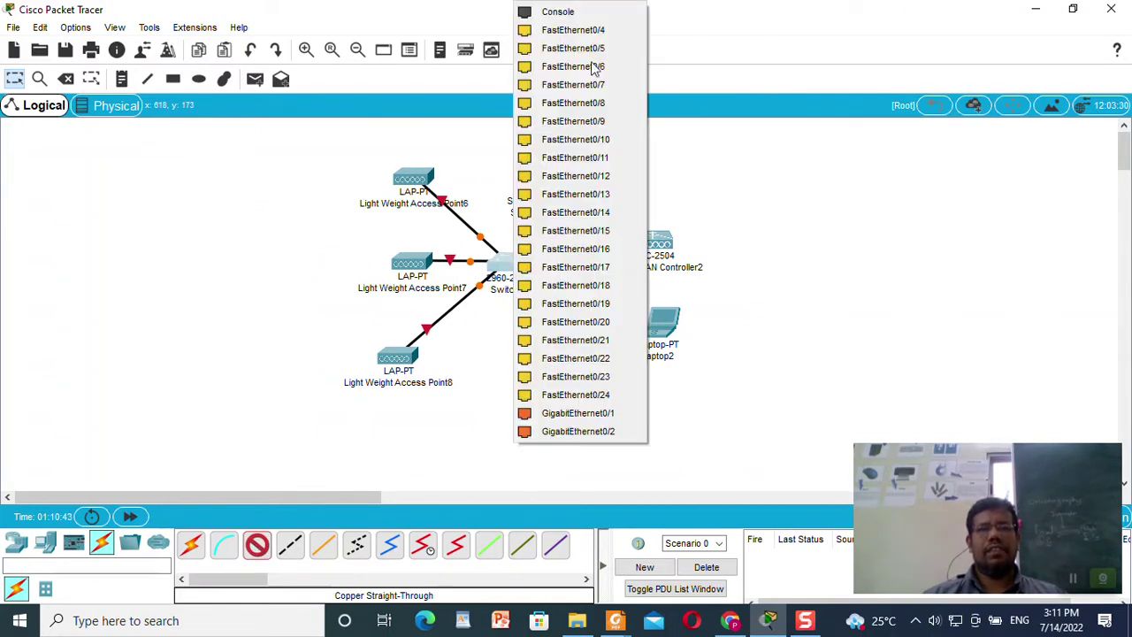
left_click(594, 33)
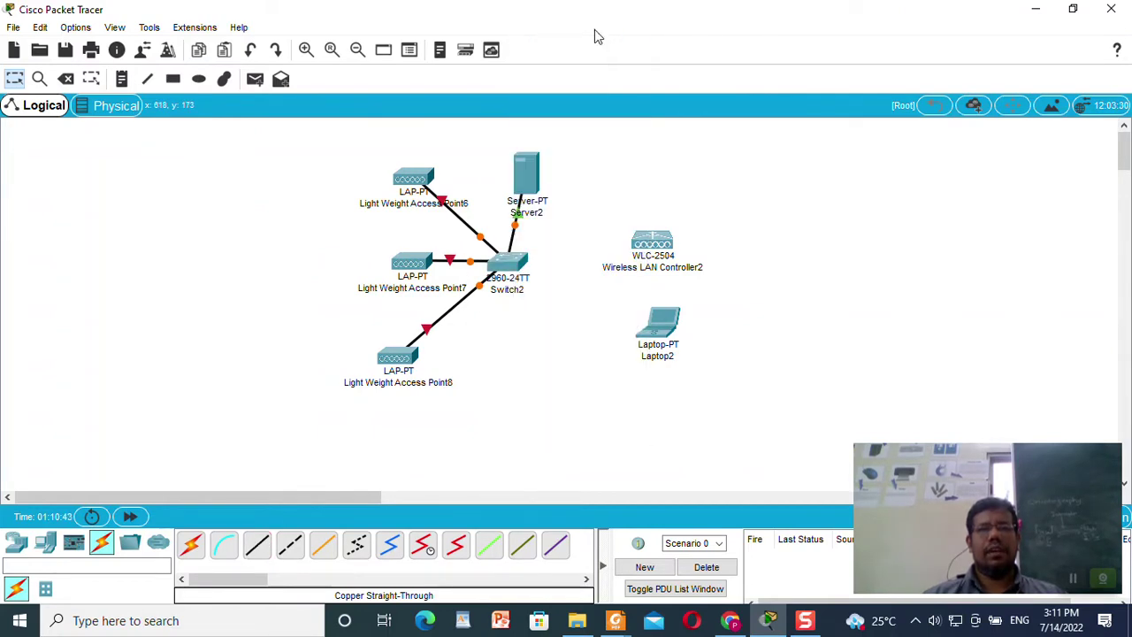
left_click(257, 546)
left_click(652, 247)
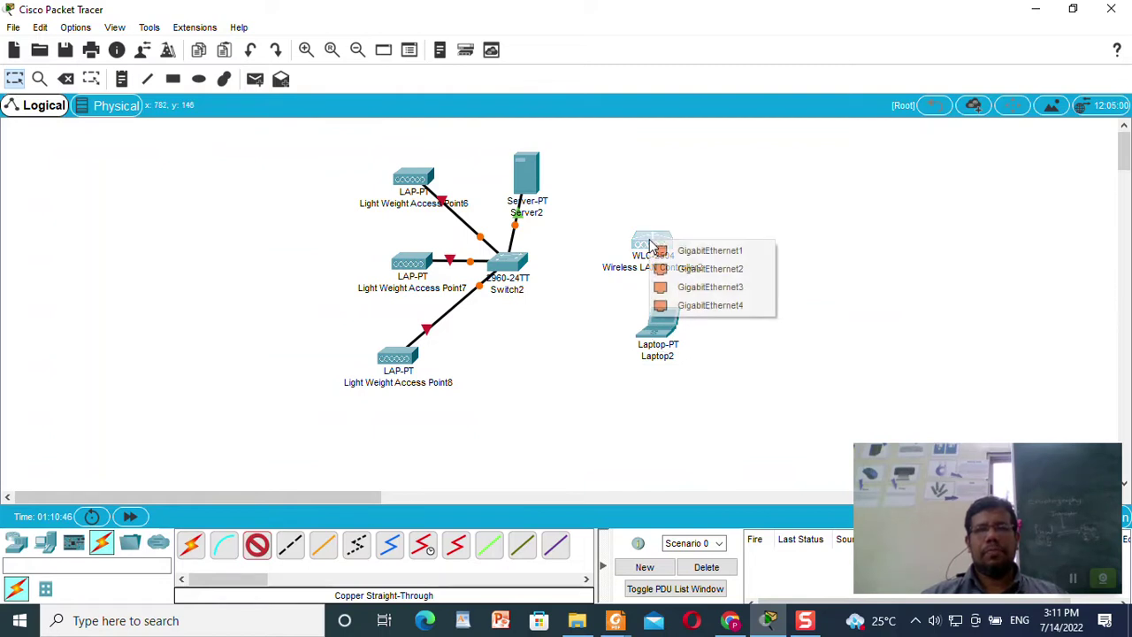
left_click(708, 251)
left_click(509, 264)
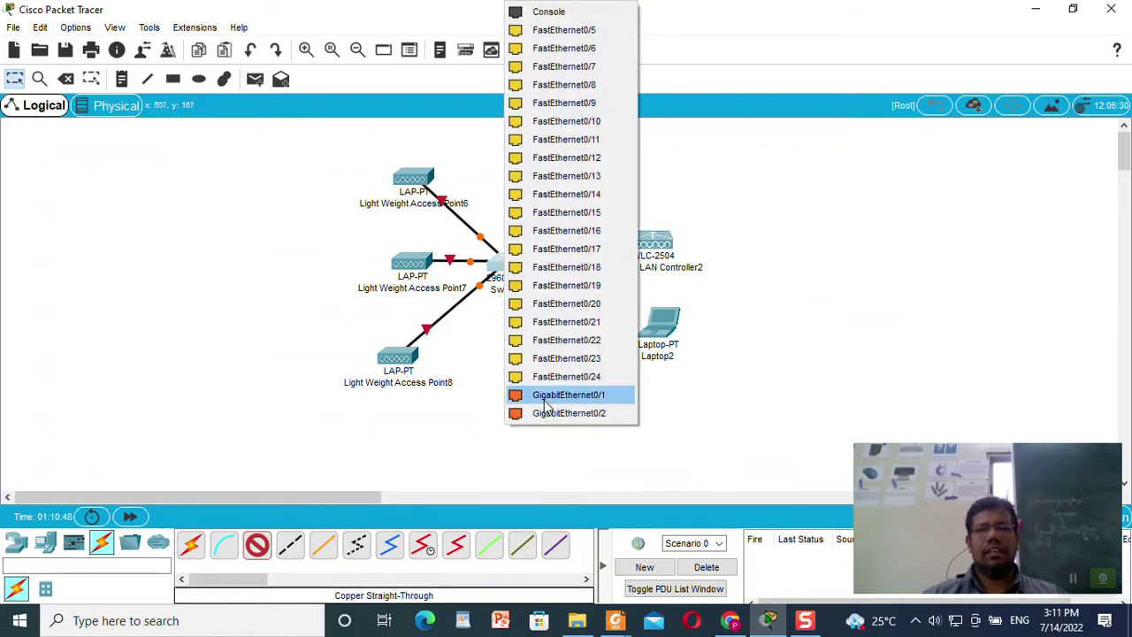
left_click(580, 397)
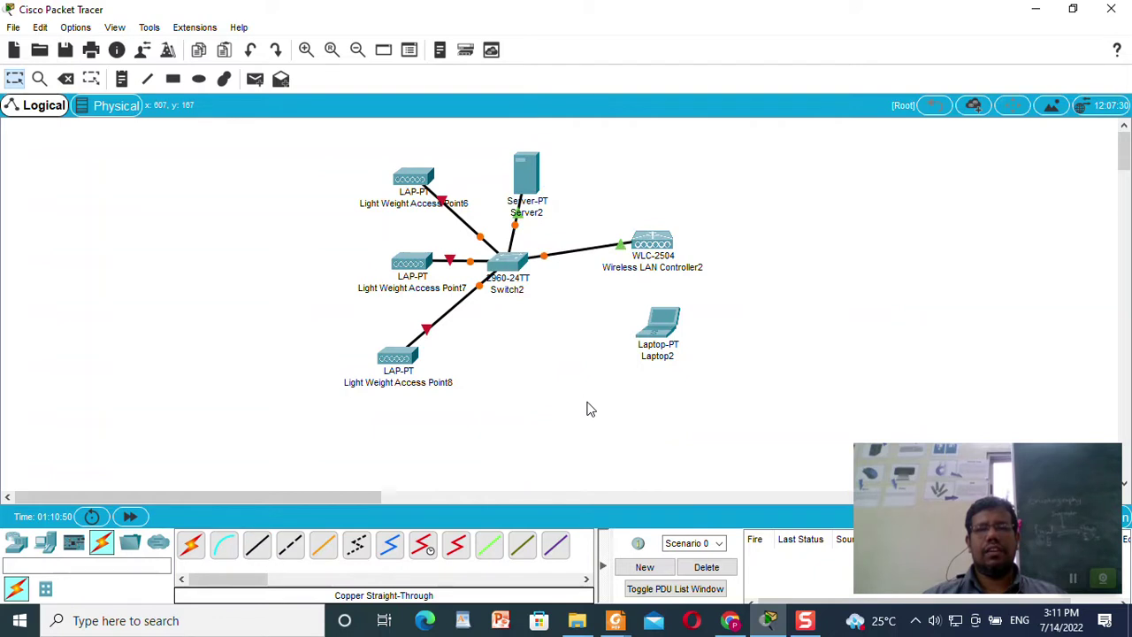
- Link the controller's GigabitEthernet2 to Laptop2's FastEthernet0, then open Access Point6
left_click(257, 545)
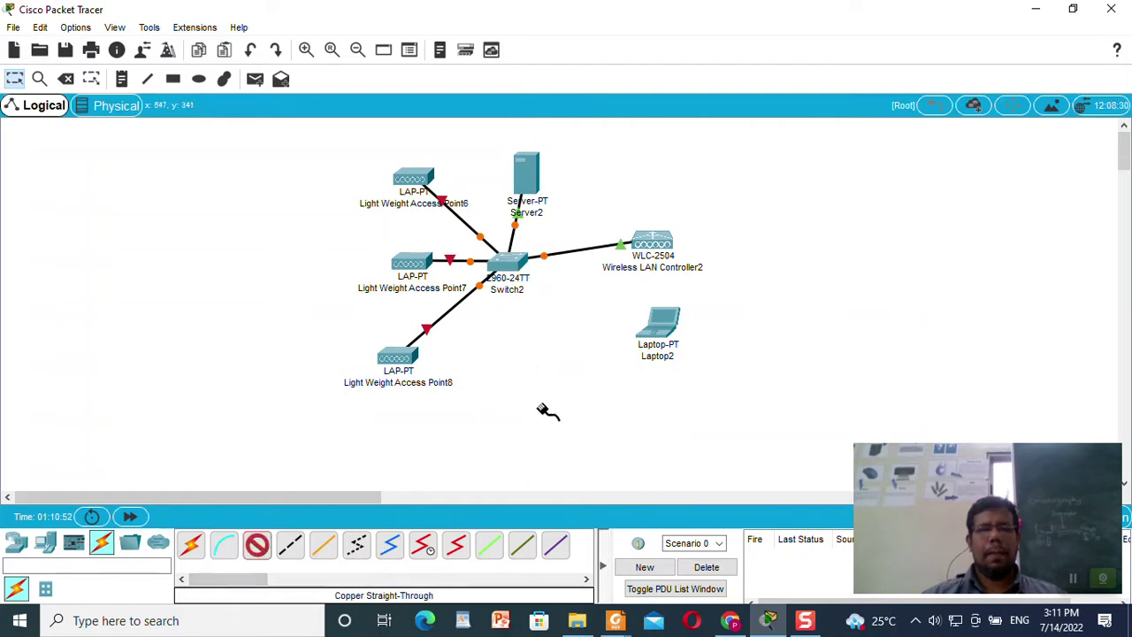
left_click(664, 244)
left_click(705, 251)
left_click(668, 324)
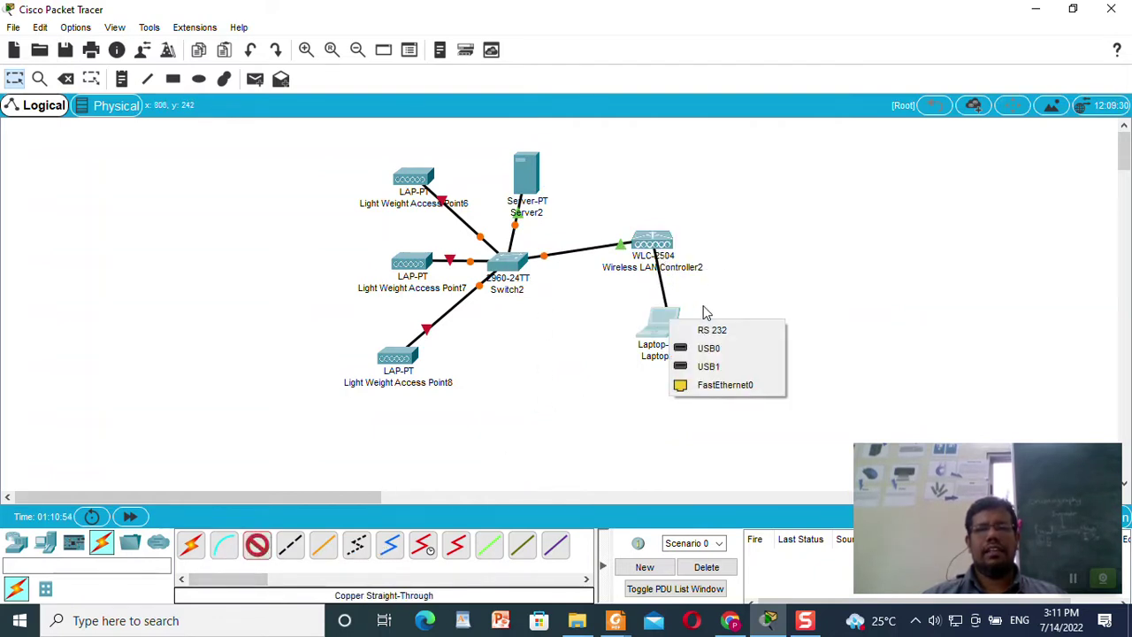
left_click(726, 398)
left_click(665, 327)
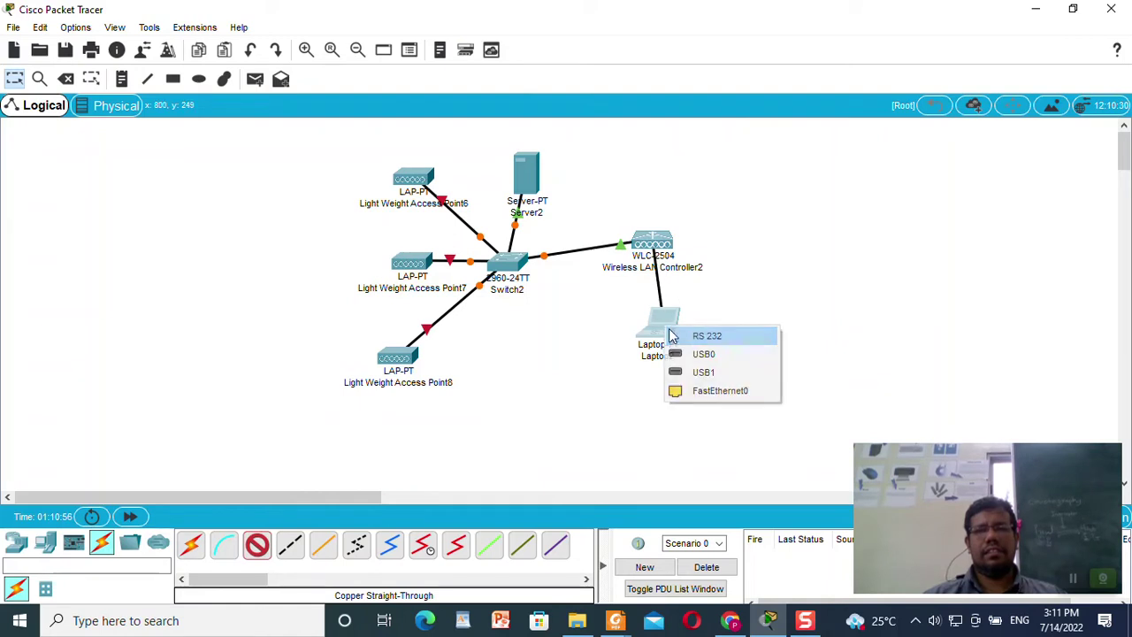
left_click(700, 392)
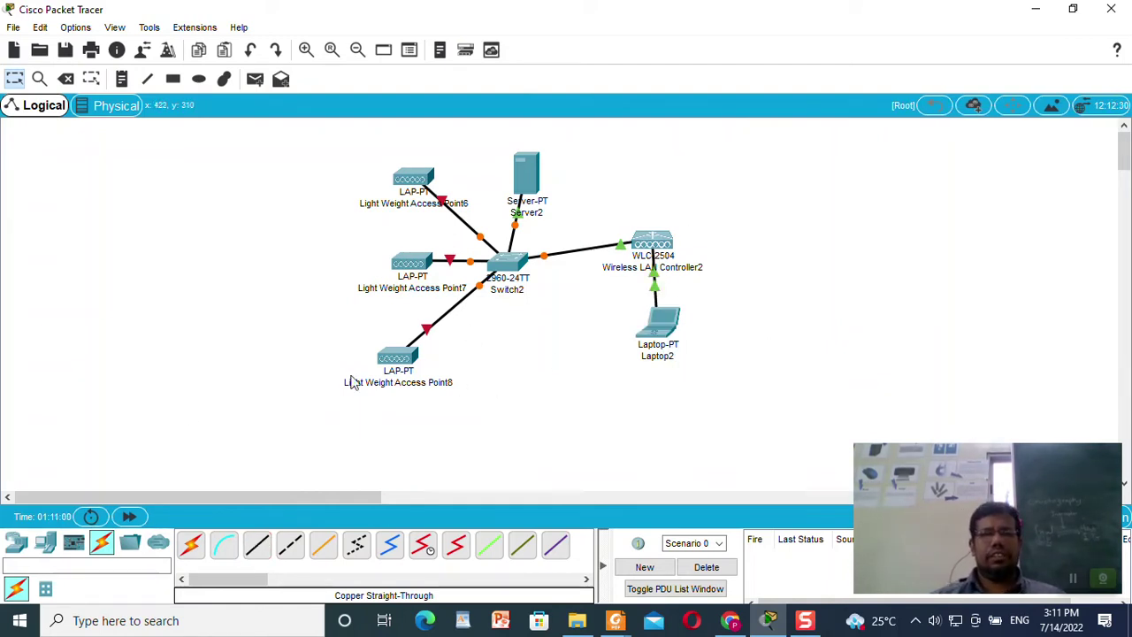
left_click(425, 182)
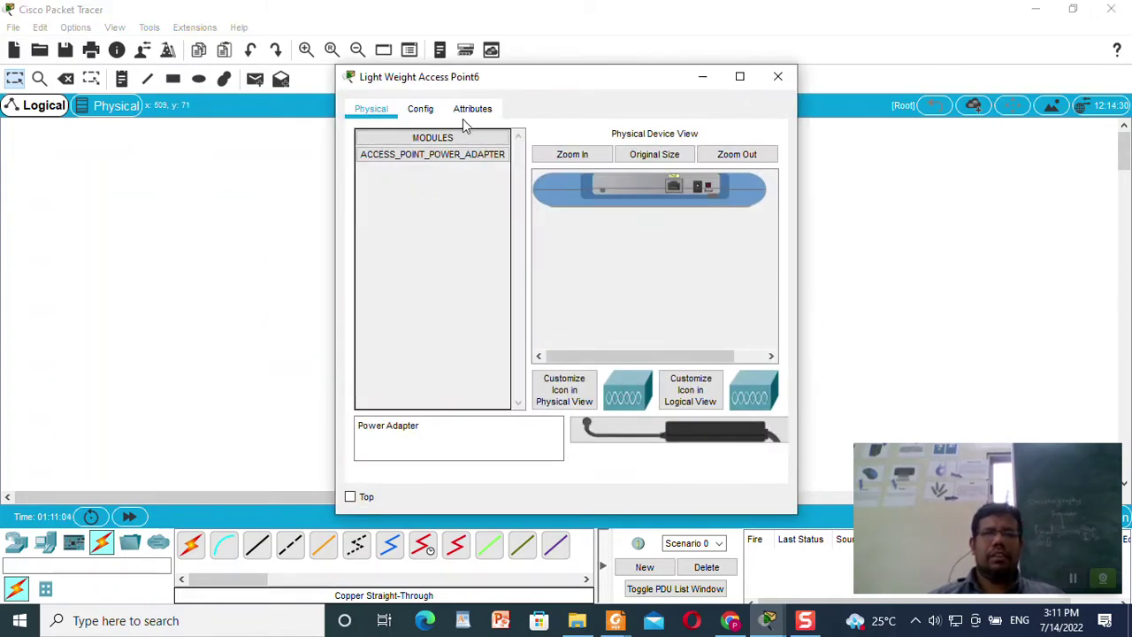
- Plug an ACCESS_POINT_POWER_ADAPTER into Access Points 6, 7 and 8
left_click(778, 76)
left_click(420, 177)
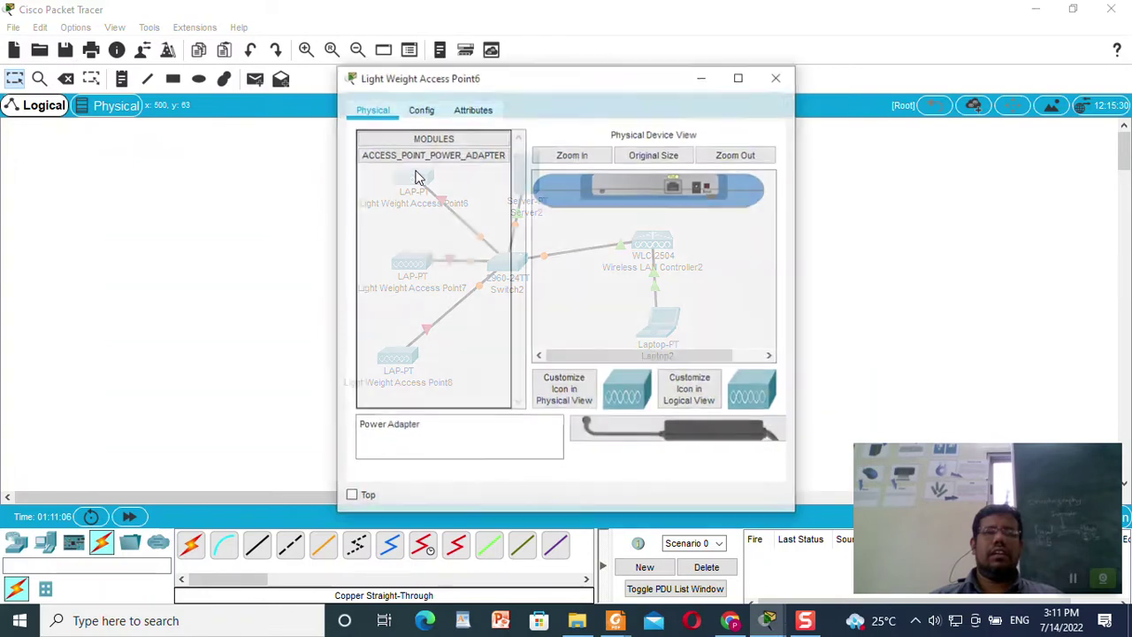
left_click_drag(682, 430, 700, 193)
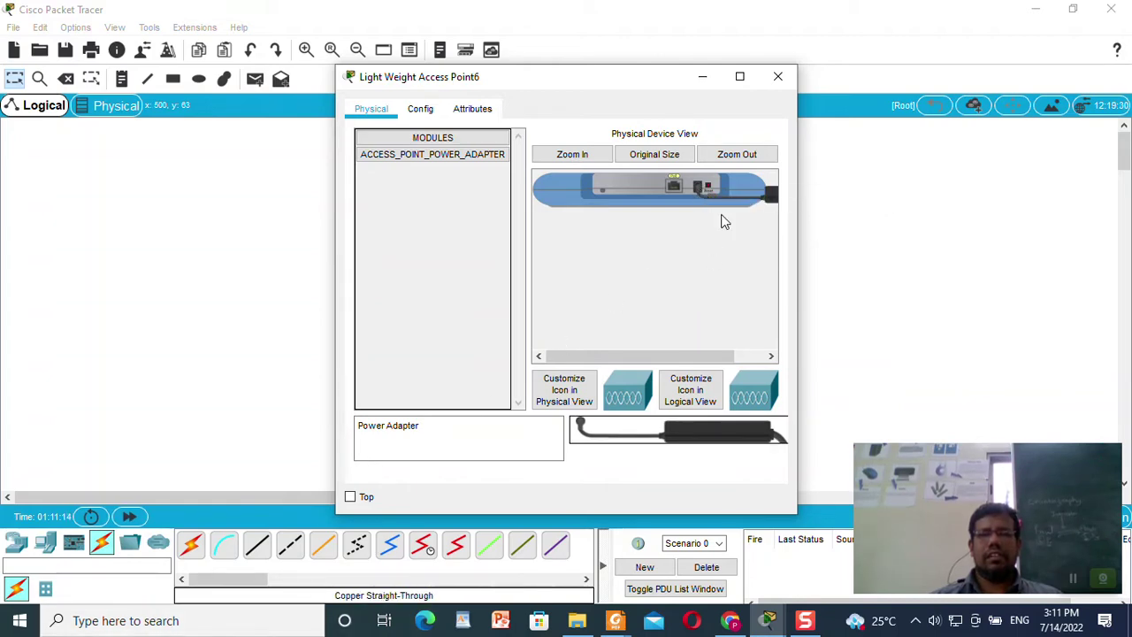
left_click(775, 77)
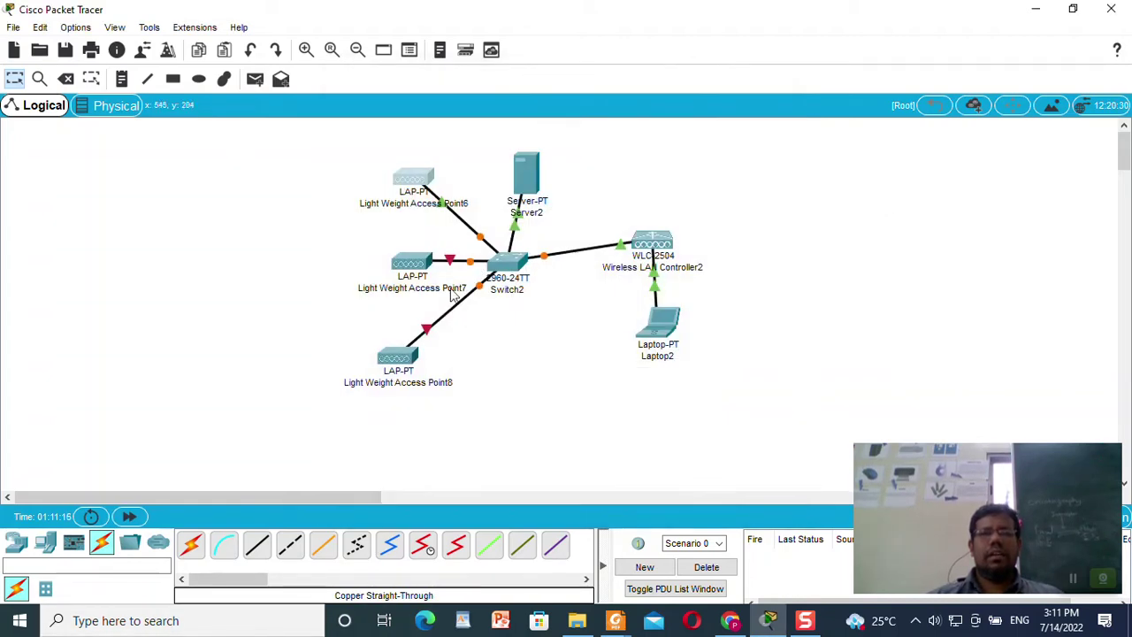
left_click(406, 256)
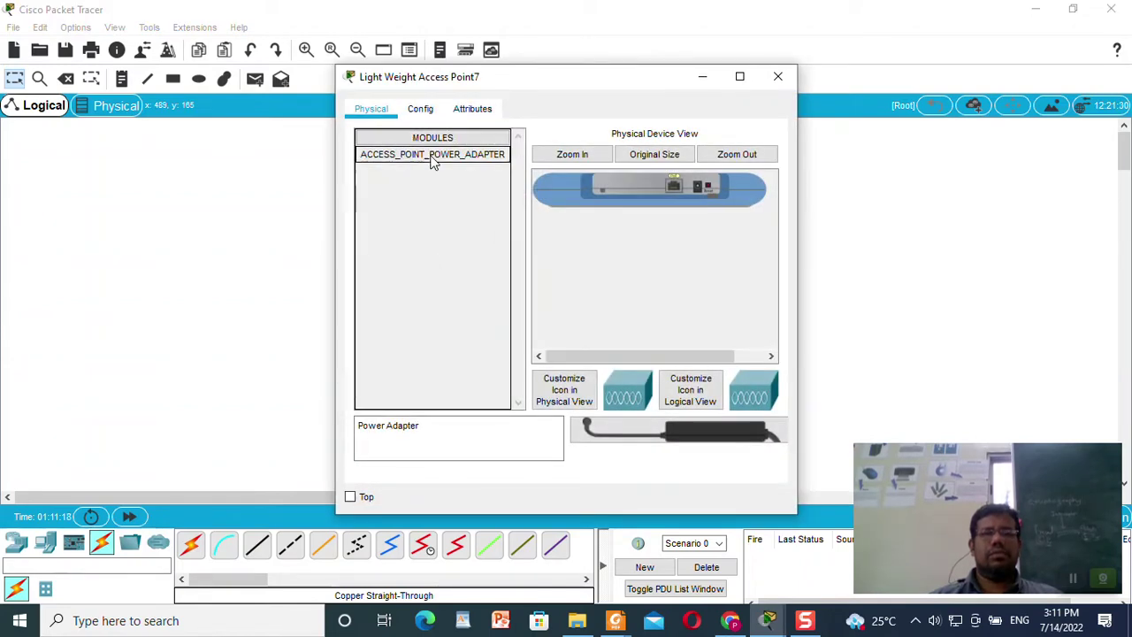
left_click_drag(670, 451, 701, 195)
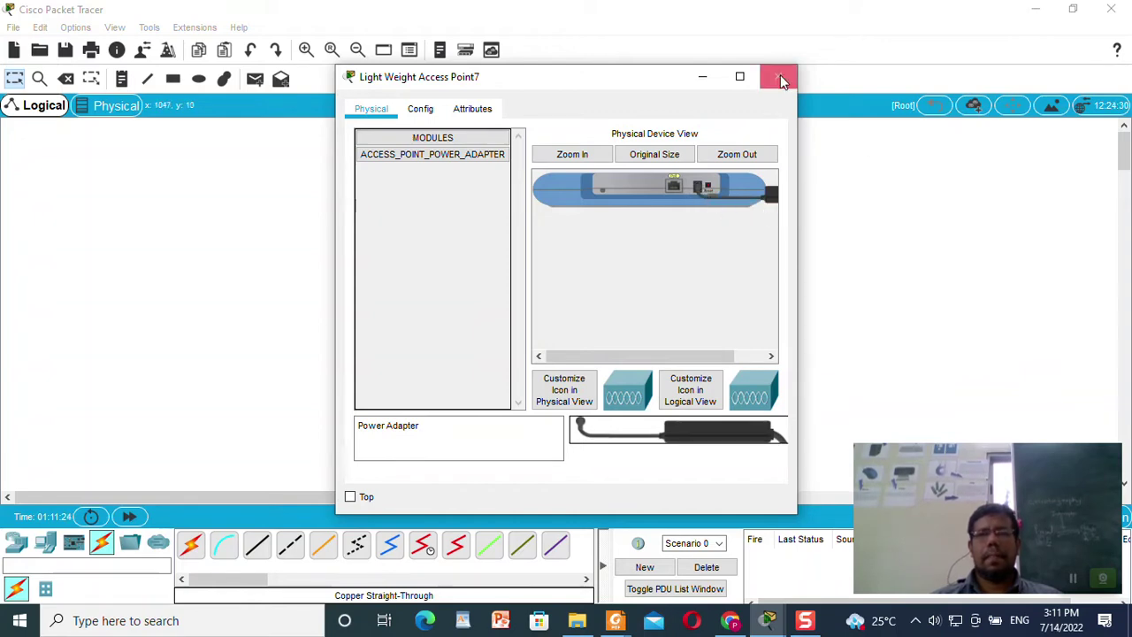
left_click(779, 76)
left_click(400, 371)
left_click_drag(672, 432, 703, 189)
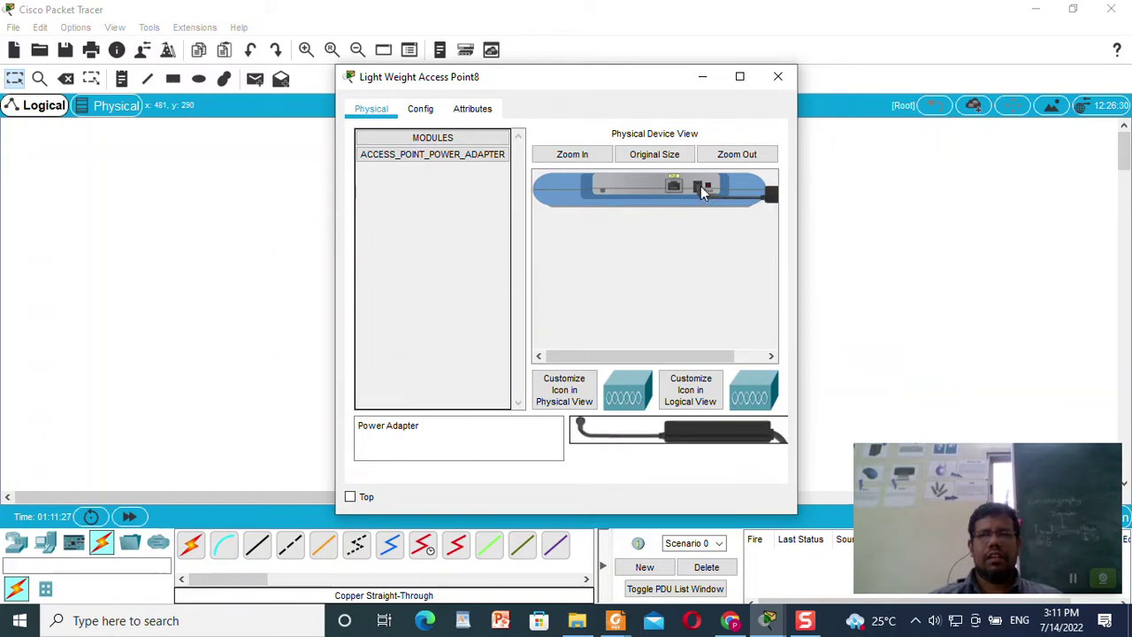
left_click(778, 76)
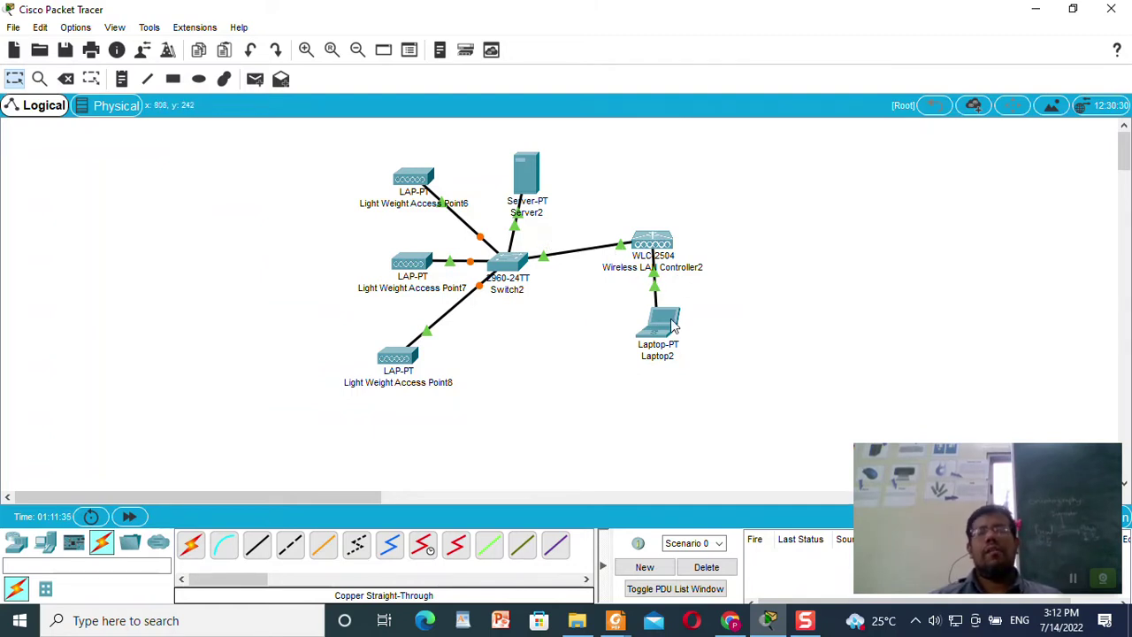
mouse_move(672, 327)
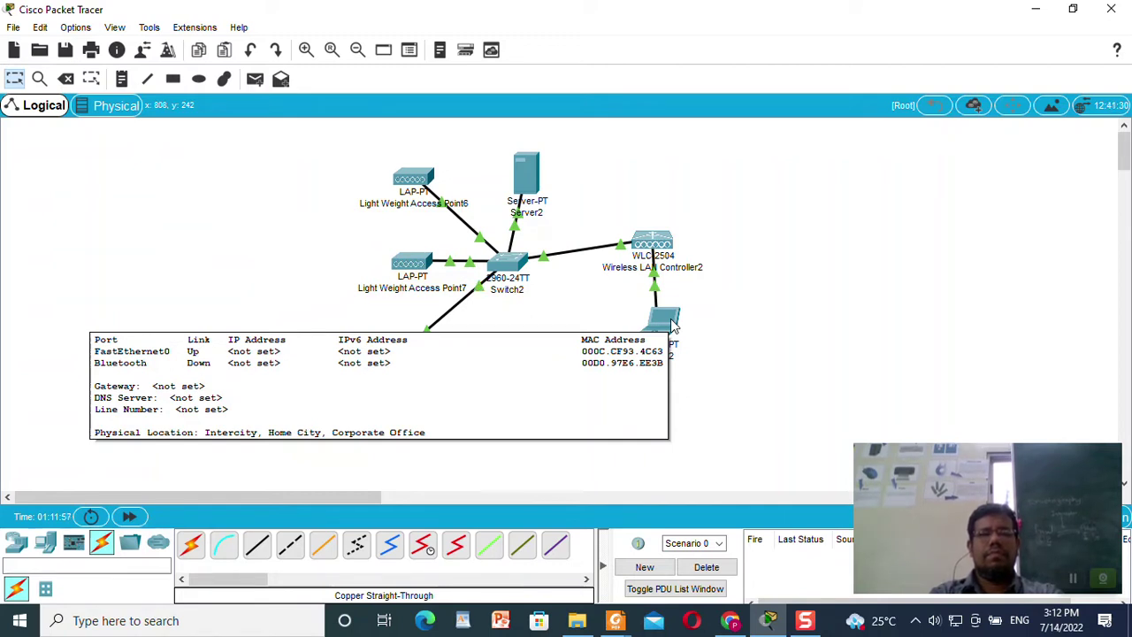
- Check Laptop2's IP Configuration and close the window
left_click(668, 320)
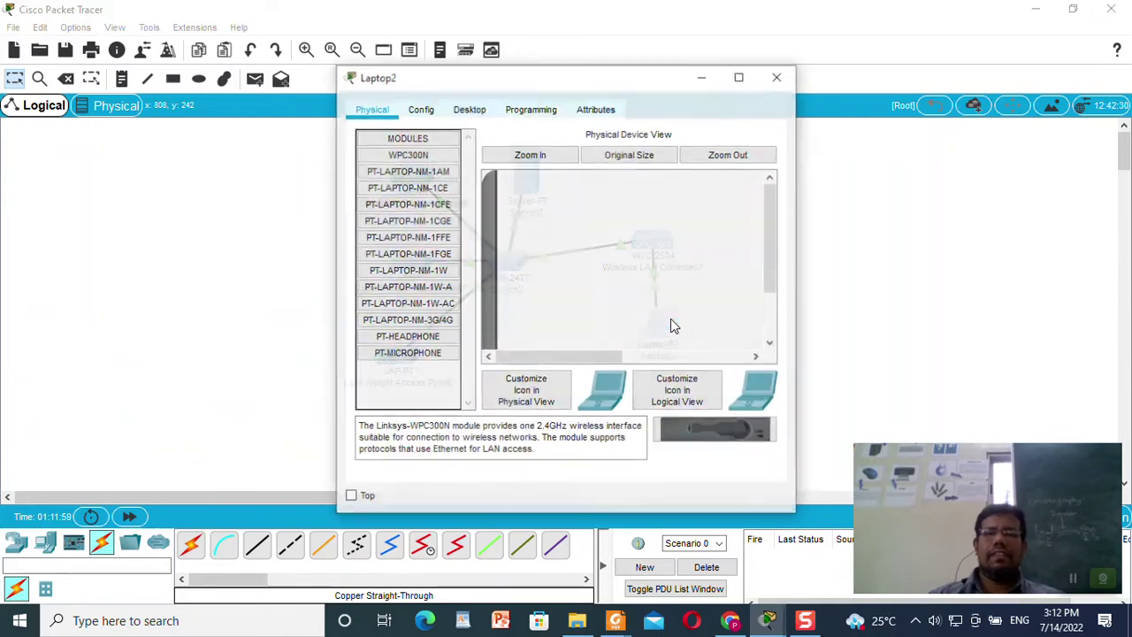
left_click(469, 109)
left_click(405, 177)
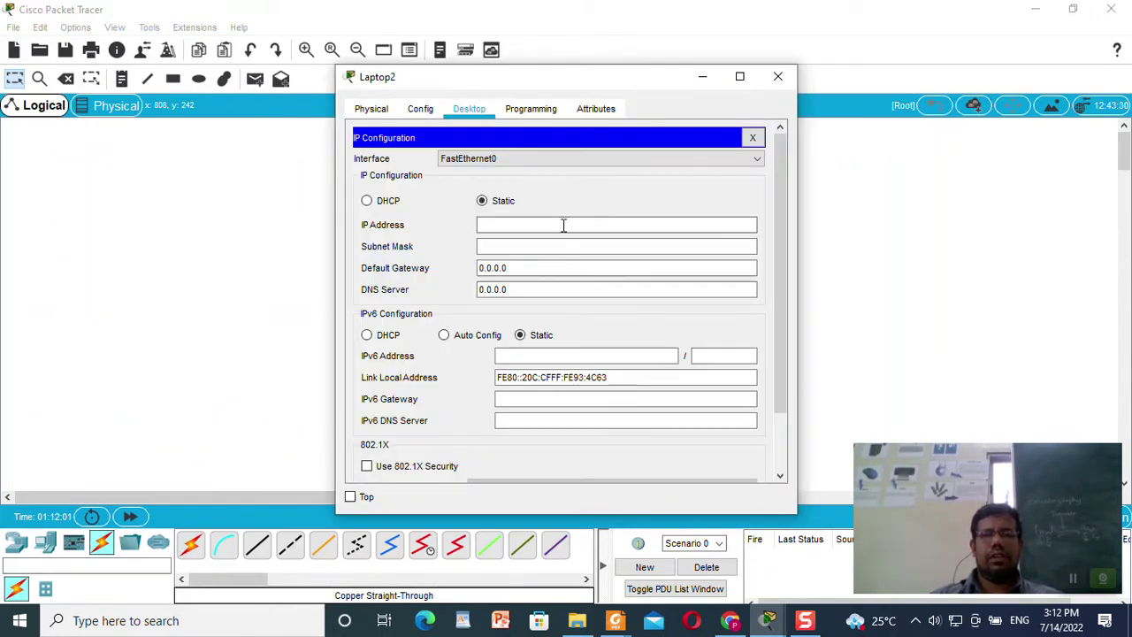
left_click(782, 75)
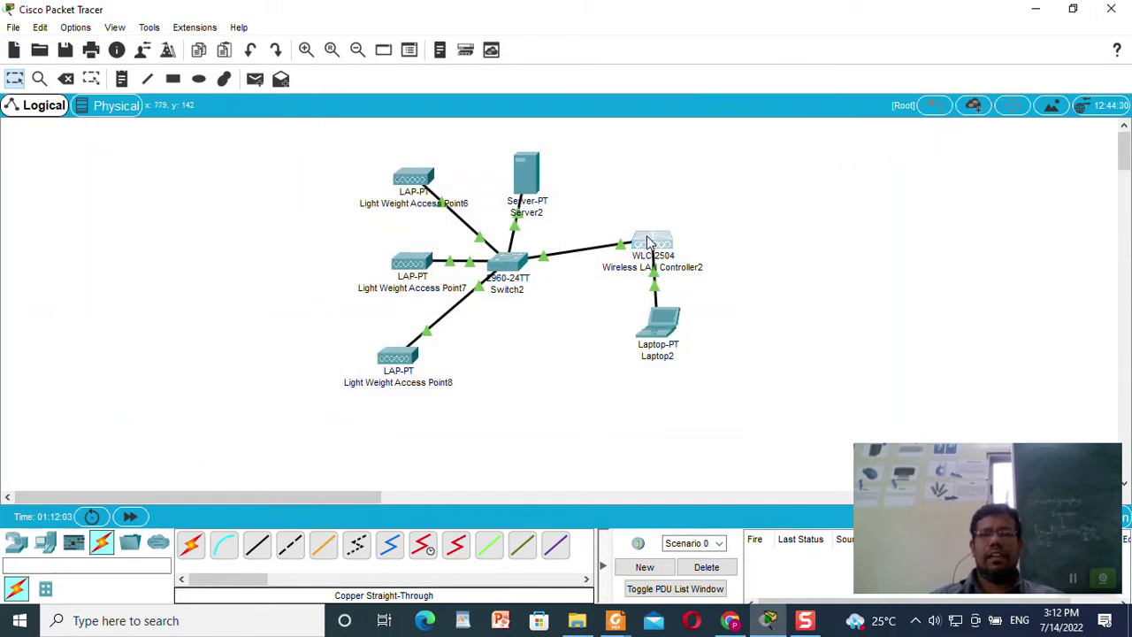
- Set the controller's management IP 10.10.10.5, mask 255.0.0.0, gateway 10.10.10.1, DNS 10.10.10.2
left_click(648, 242)
left_click(420, 109)
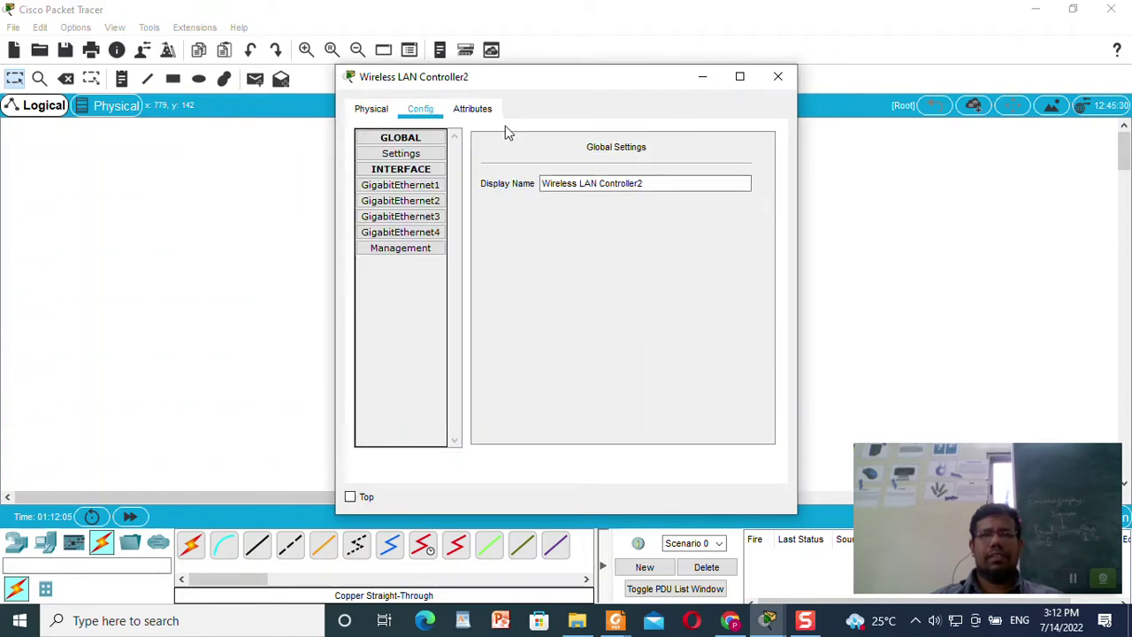
left_click(416, 252)
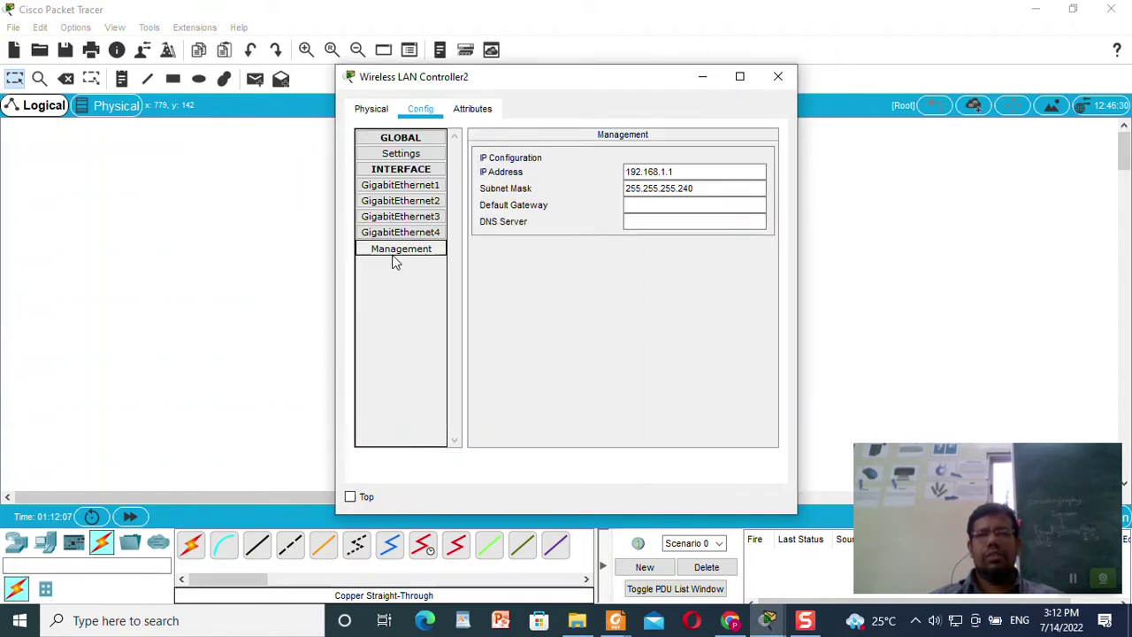
left_click_drag(687, 174, 519, 185)
type("10")
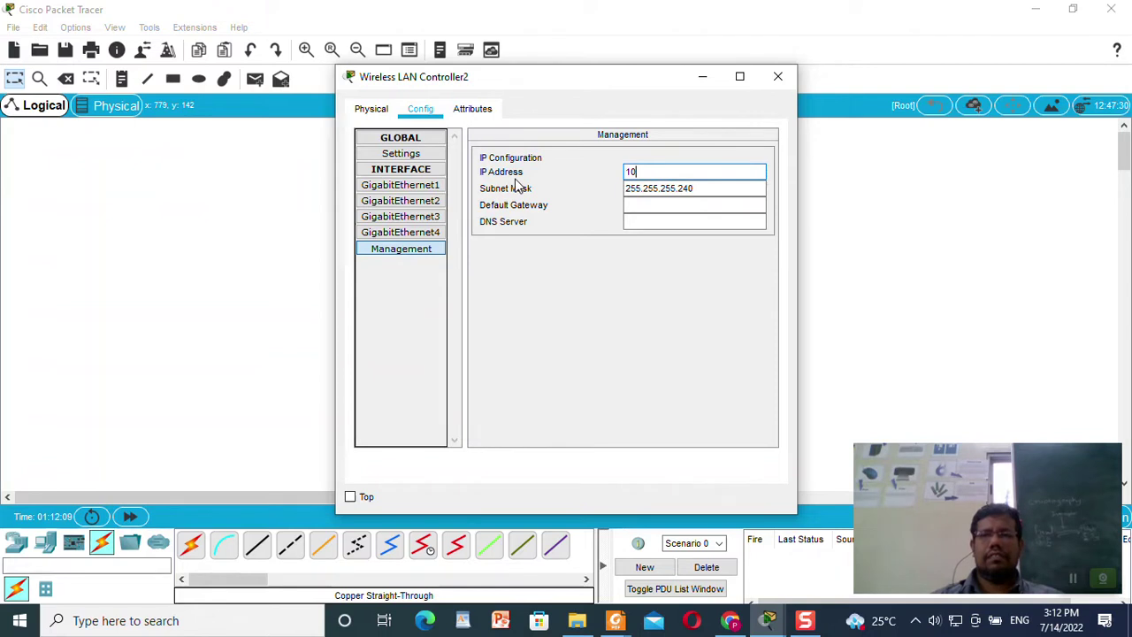
type(".10.10.15")
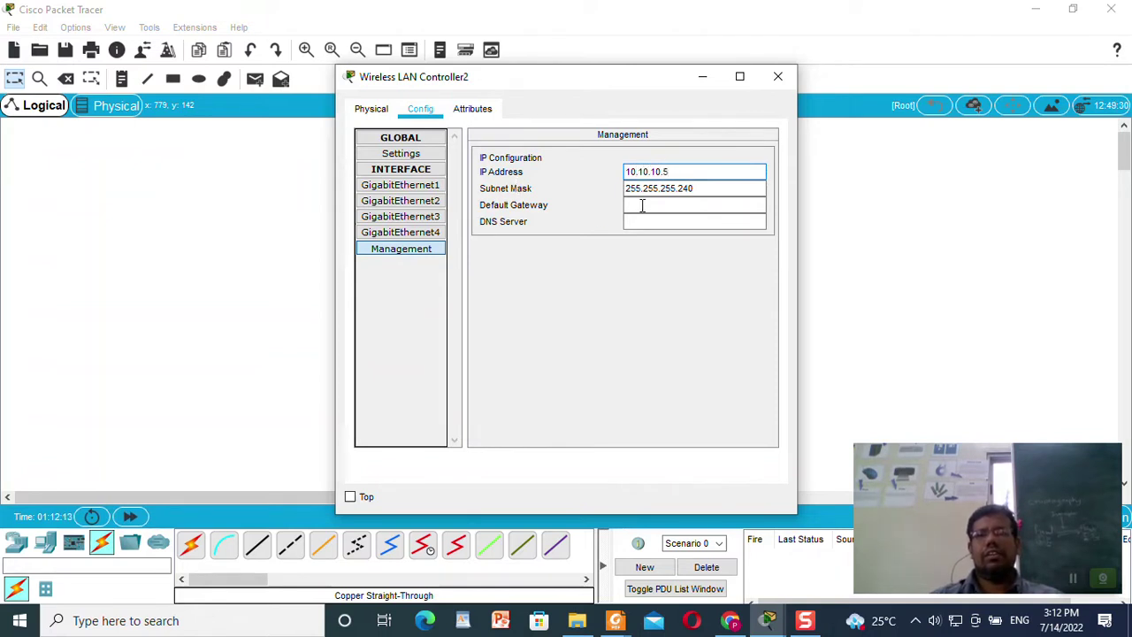
double_click(709, 188)
key("ctrl+a")
type("25")
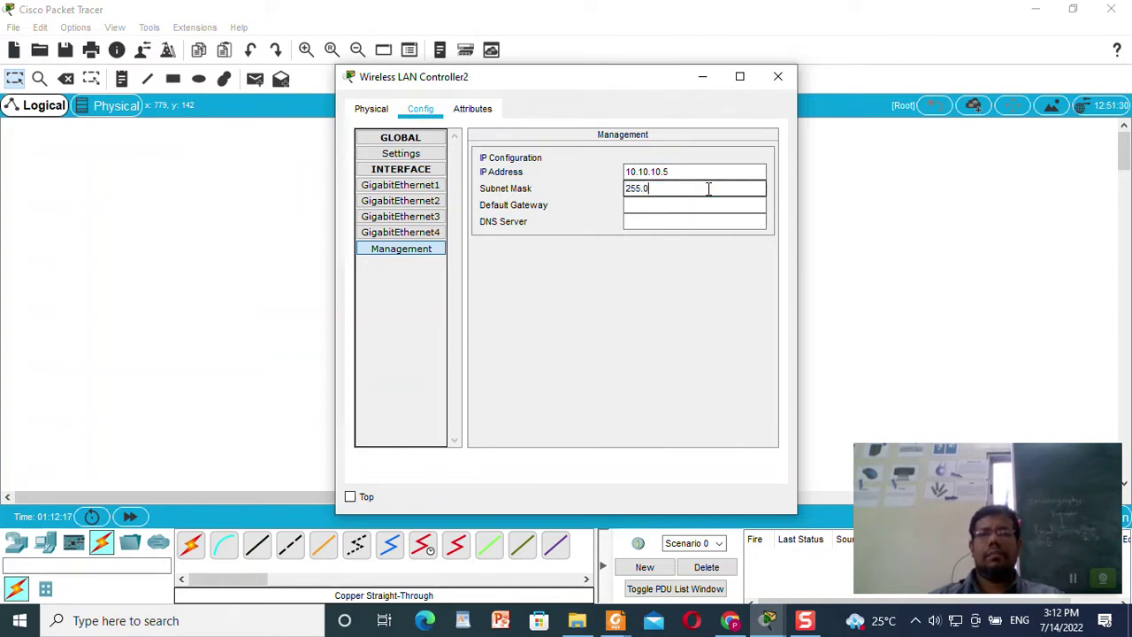
left_click(694, 204)
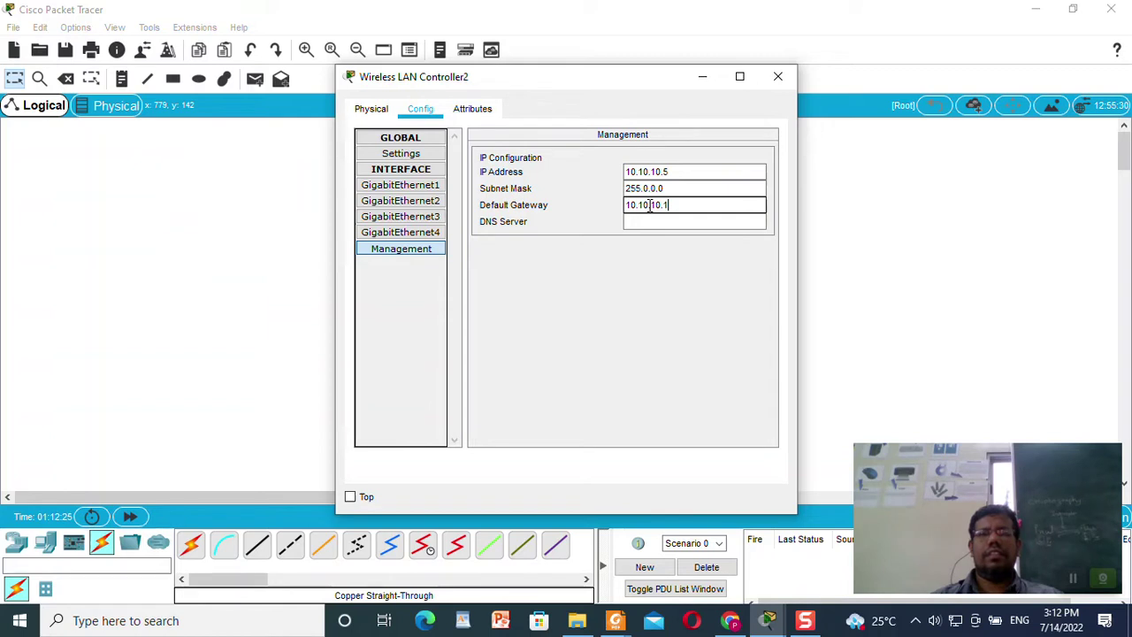
left_click(651, 223)
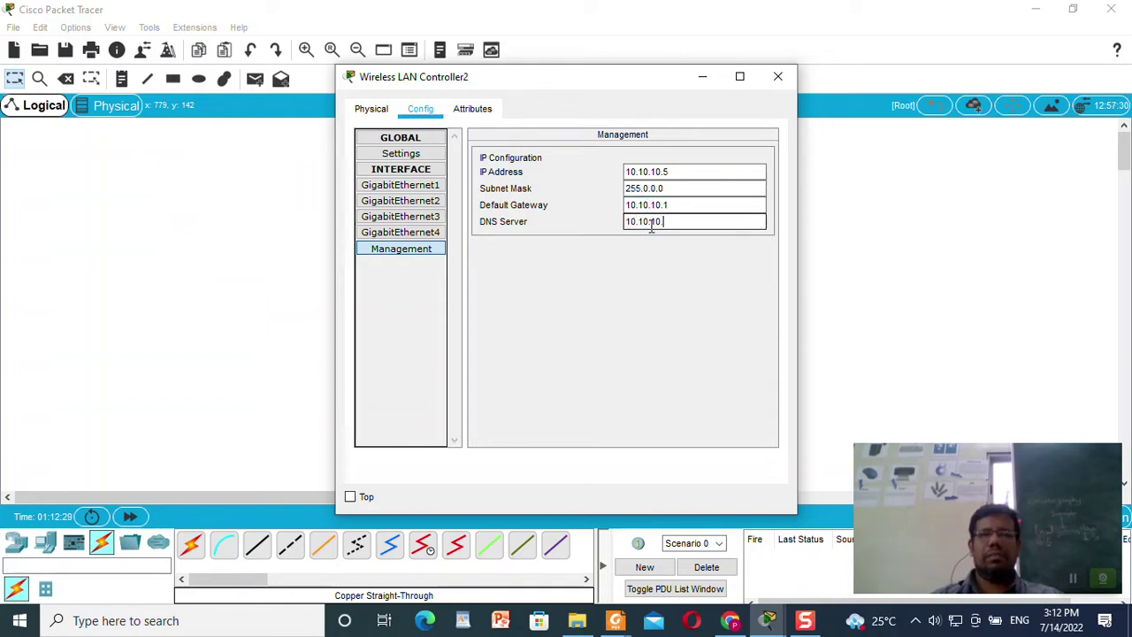
left_click(779, 79)
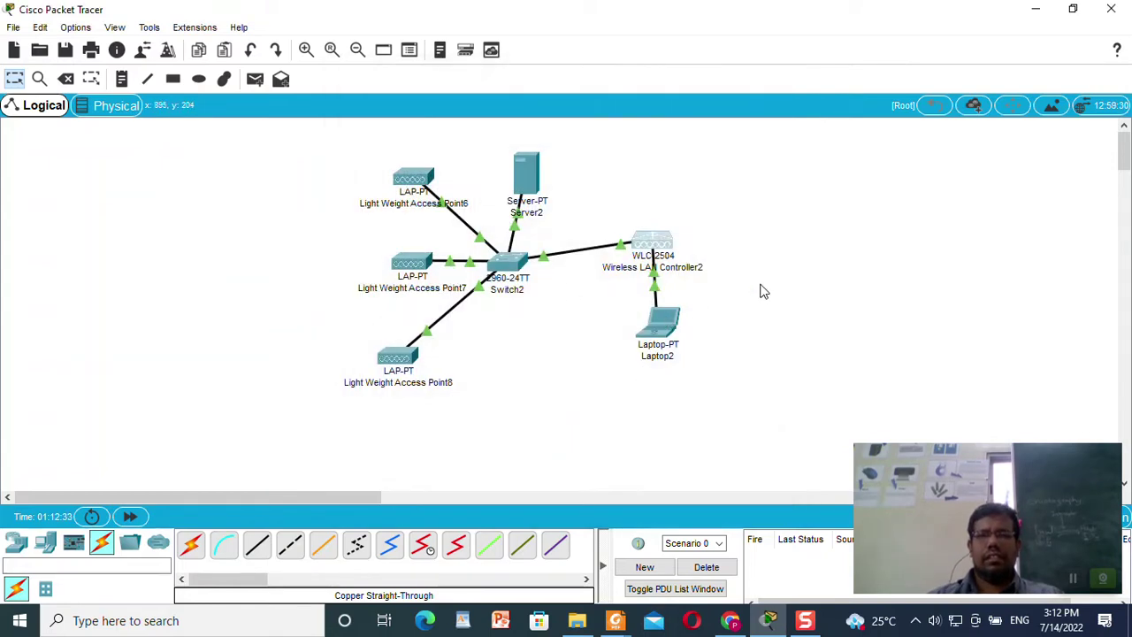
- Enter 10.10.10.10 as Laptop2's IP address and clear the invalid subnet error
left_click(666, 343)
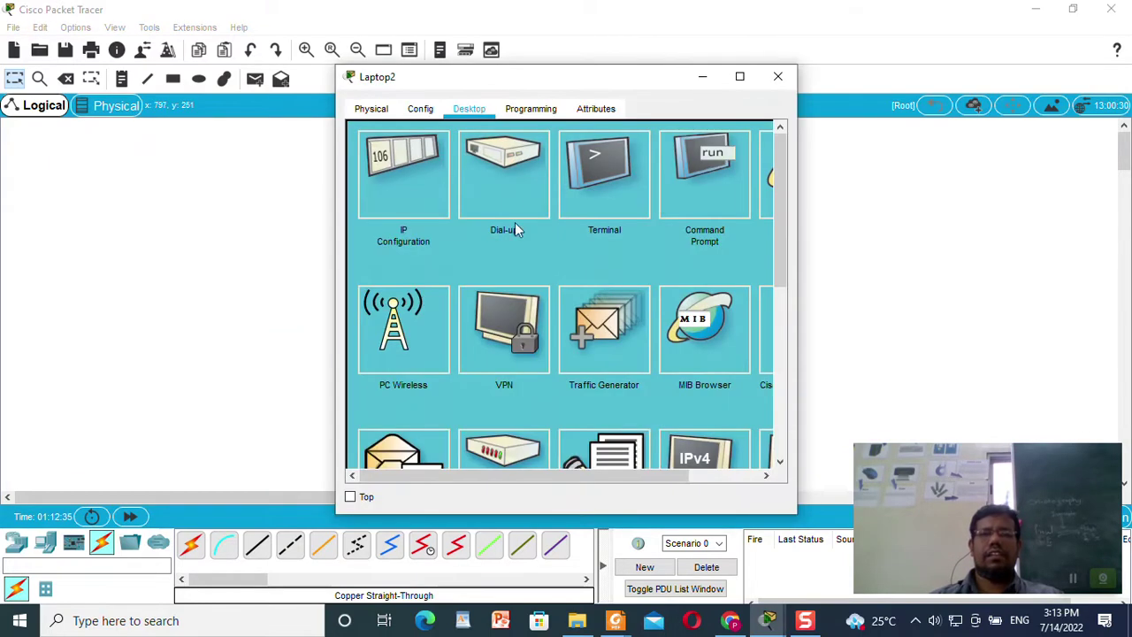
left_click(407, 175)
left_click(550, 226)
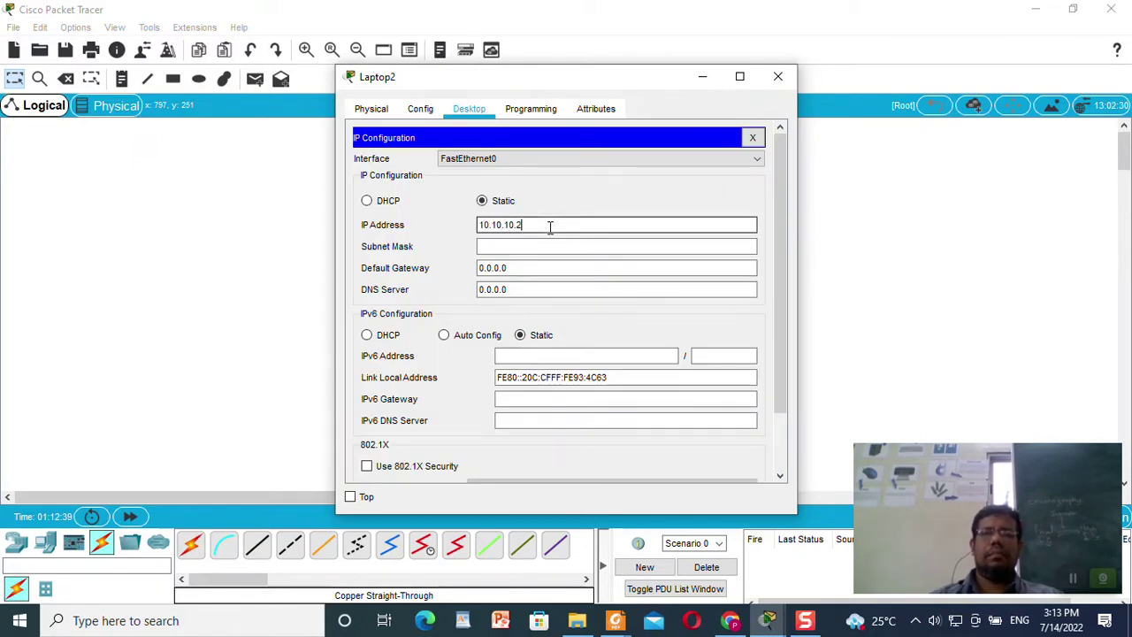
type("10.10.10.10")
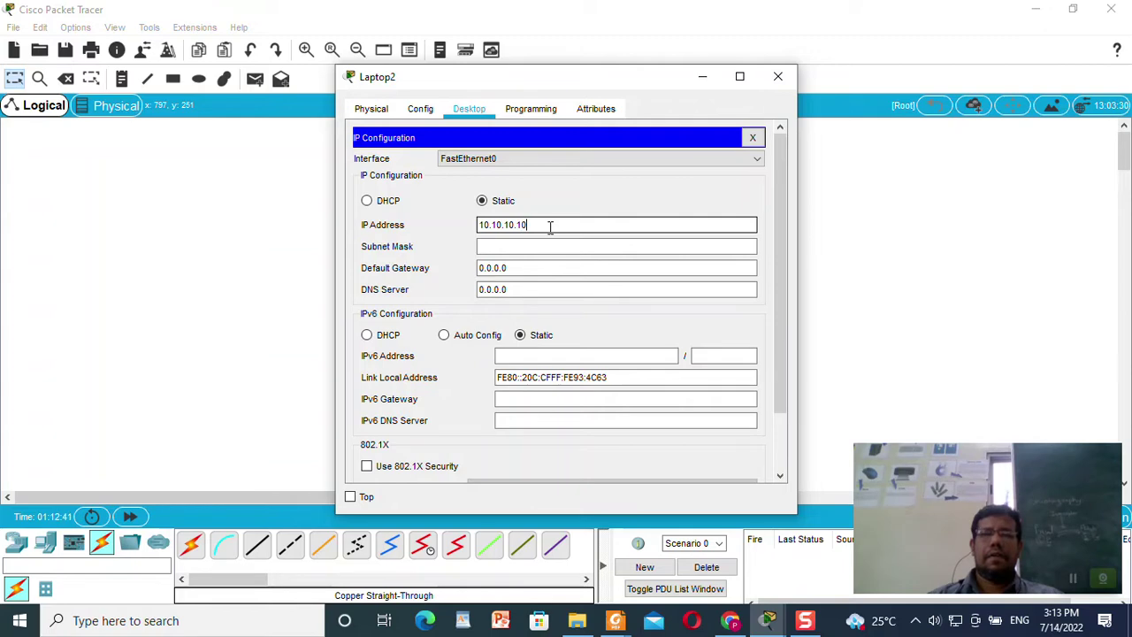
key("Tab")
type("10")
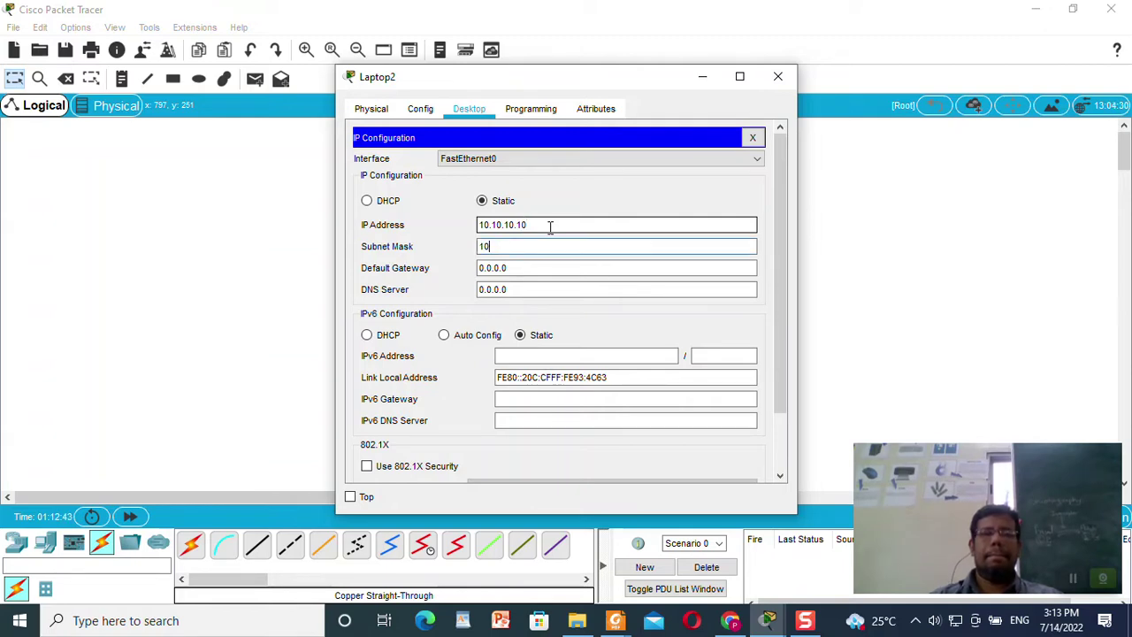
left_click(550, 226)
left_click(610, 321)
left_click(620, 321)
- Complete Laptop2's settings with mask 255.0.0.0, gateway 10.10.10.1 and DNS 10.10.10.2
left_click(513, 225)
type("10.10.")
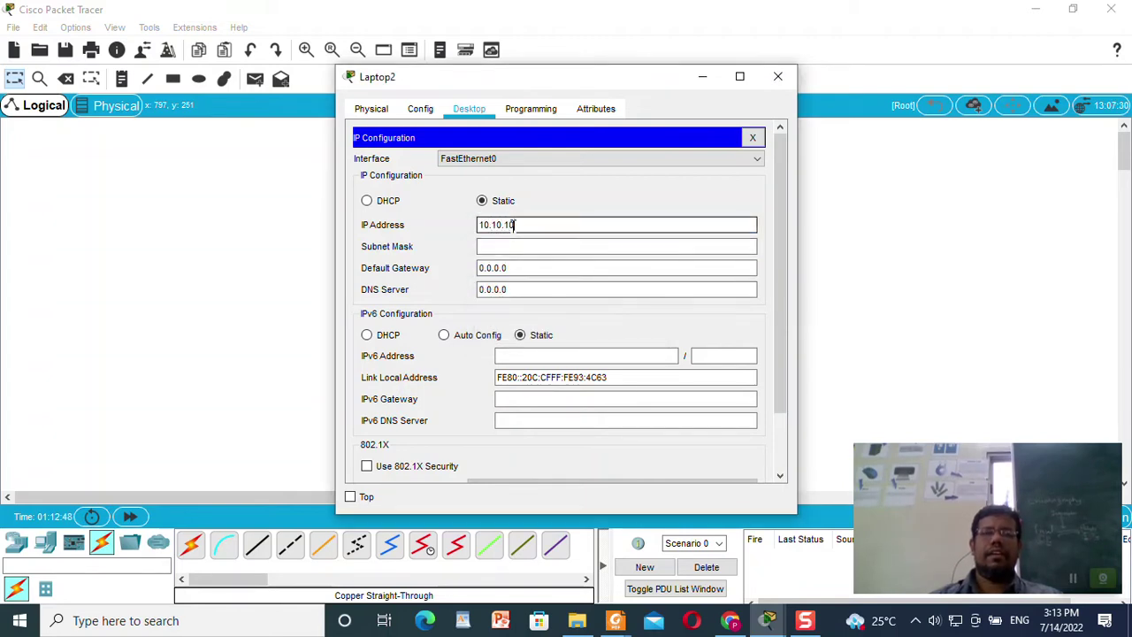
key("Tab")
key("Tab")
type("10.10.10.")
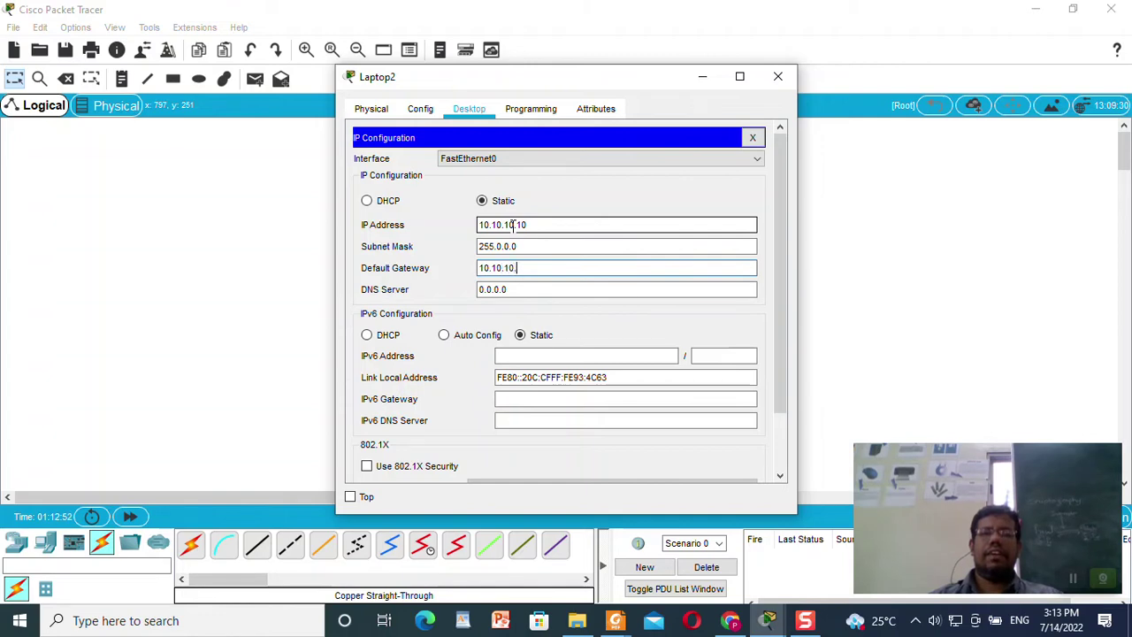
type("1")
key("Tab")
type("10.10.10.2")
left_click(778, 77)
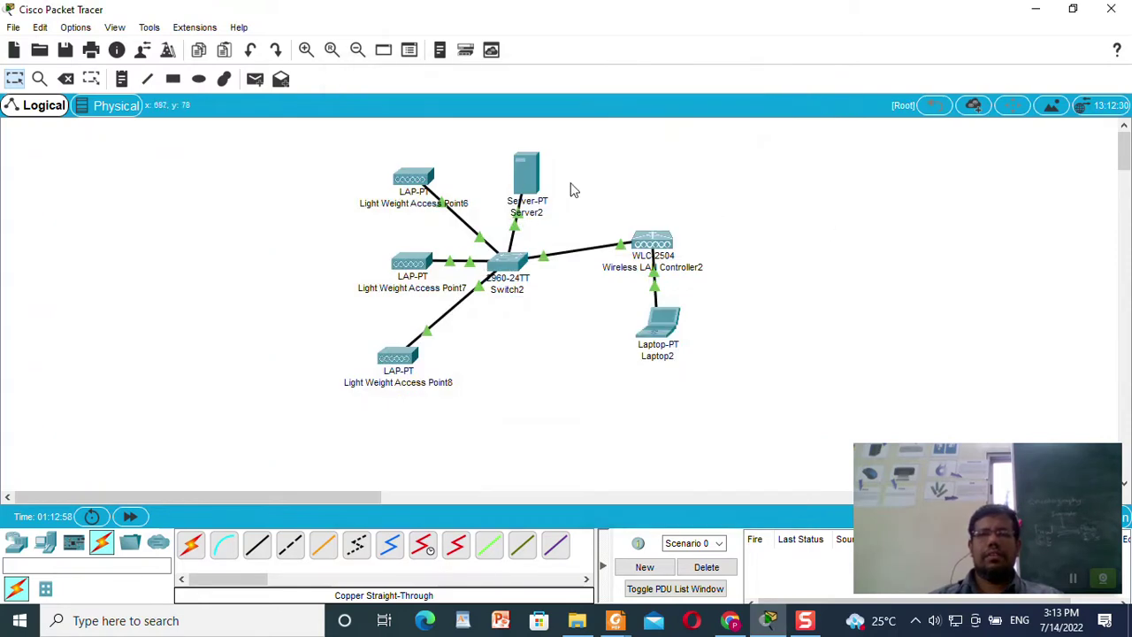
- Set Server2's FastEthernet0 to 10.10.10.3 with the default mask 255.0.0.0
left_click(517, 168)
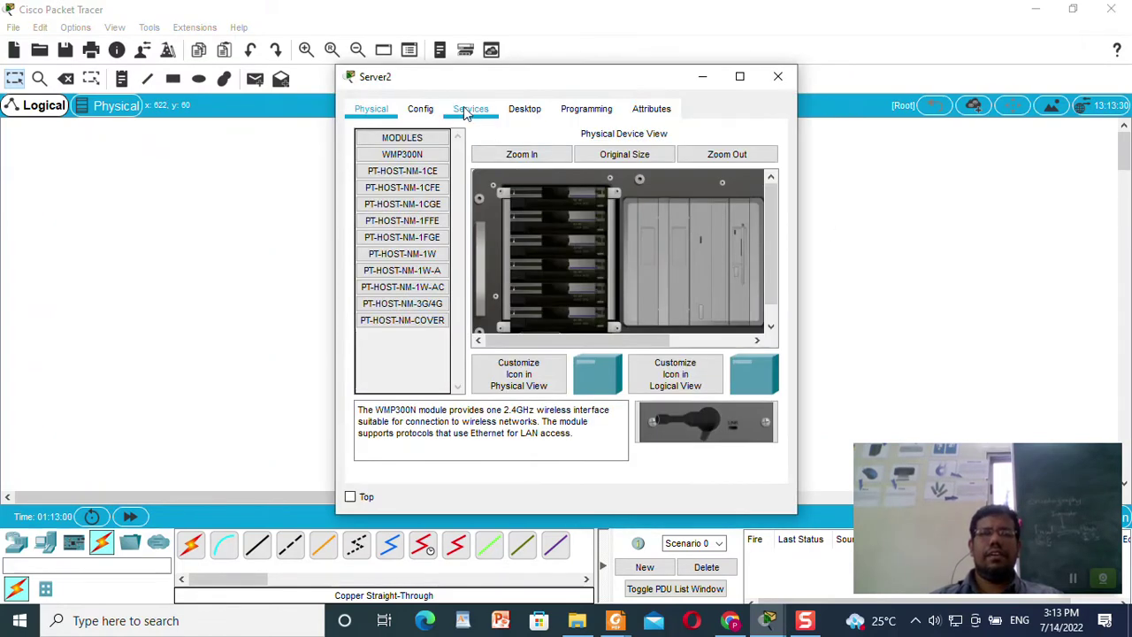
left_click(424, 113)
left_click(411, 201)
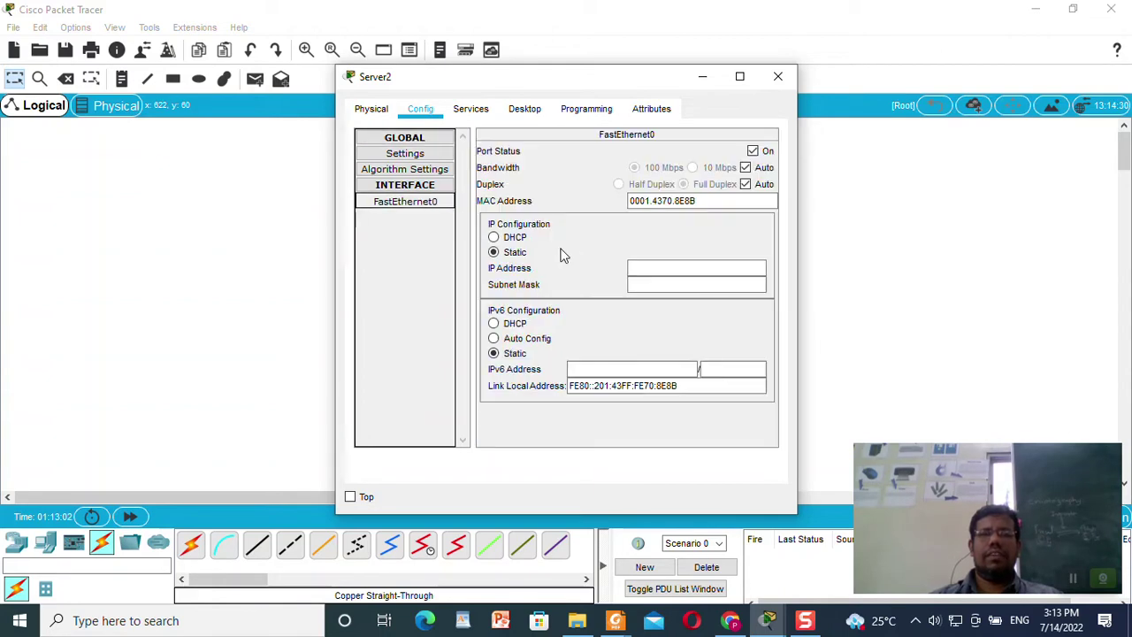
left_click(659, 270)
type("10.10.10.3")
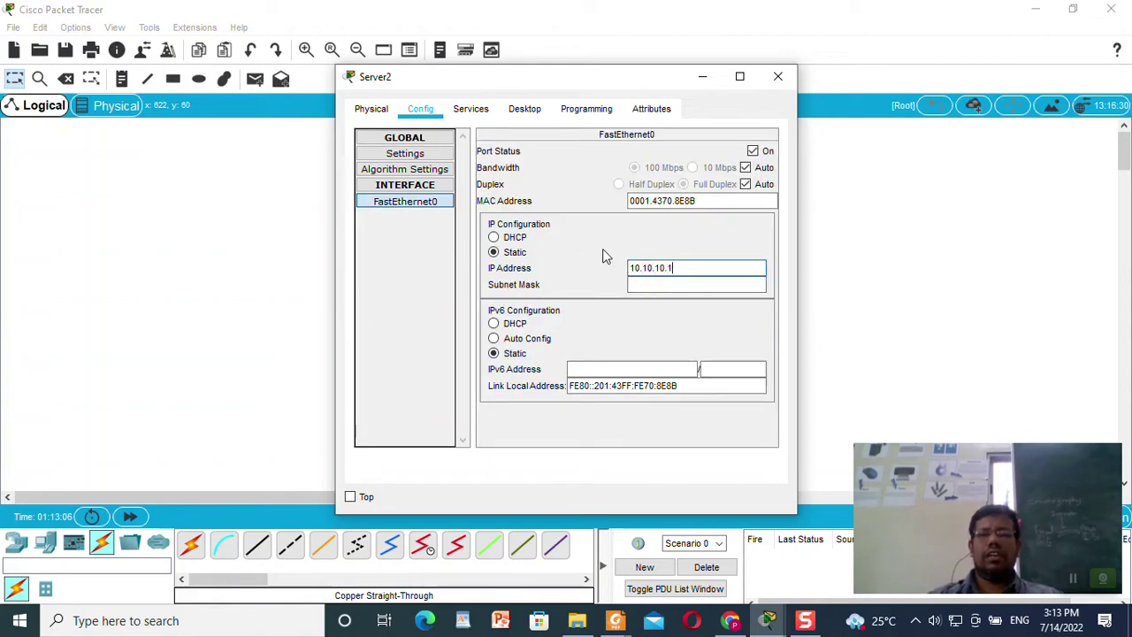
key("Tab")
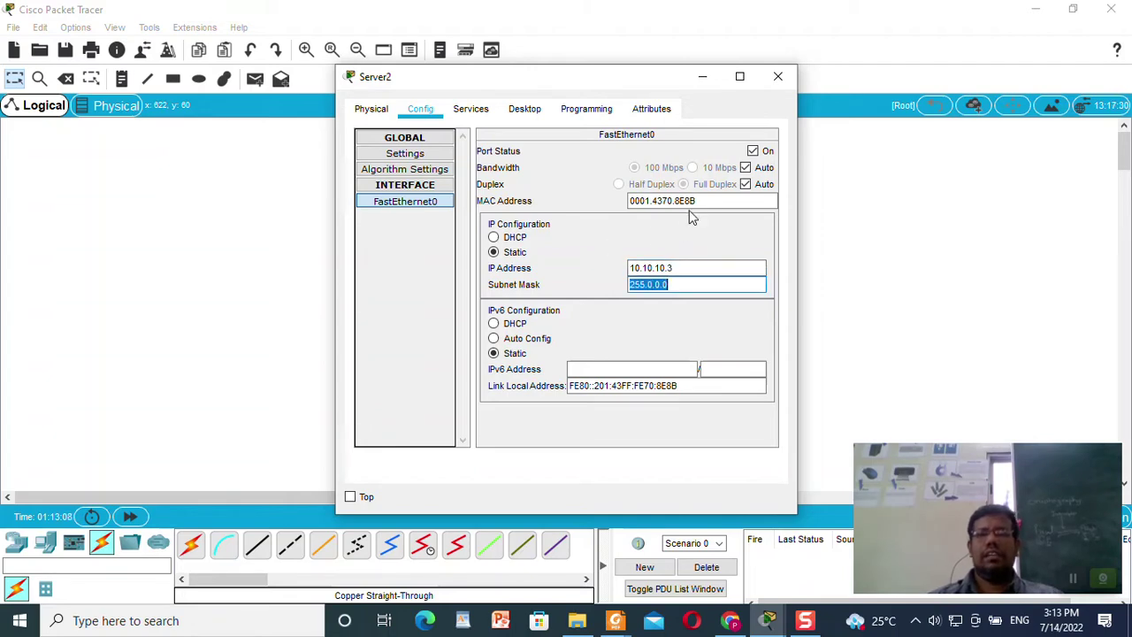
left_click(781, 79)
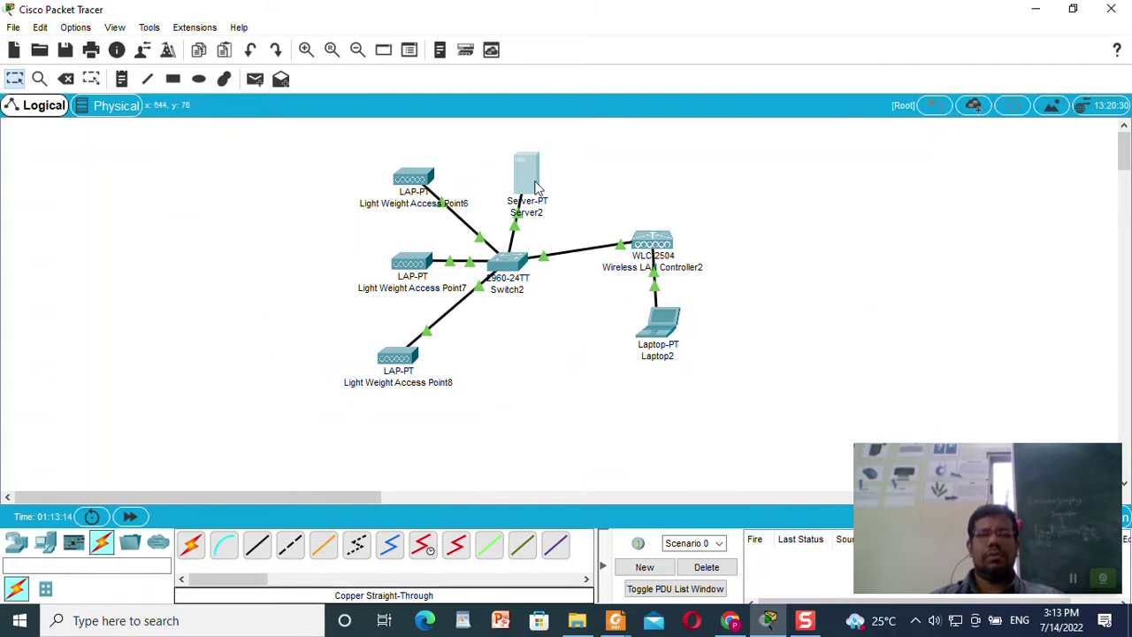
- Enter DHCP gateway 10.10.10.1 and DNS server 10.10.10.2 on Server2
left_click(528, 174)
left_click(472, 109)
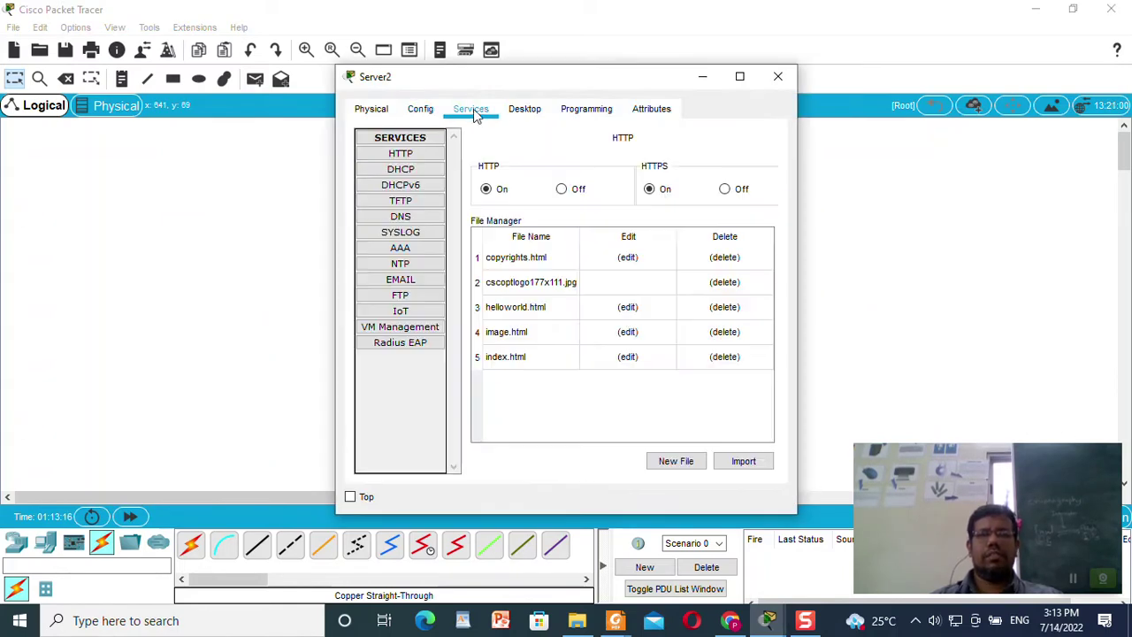
left_click(402, 169)
left_click_drag(678, 212, 599, 215)
type("10.10.10.1")
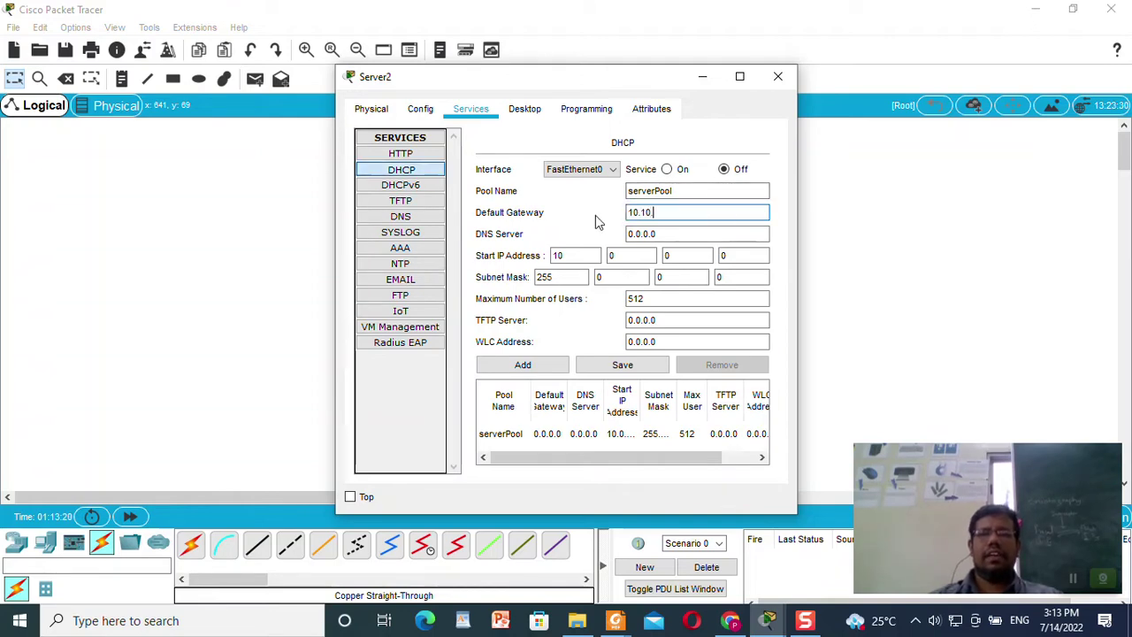
key("Tab")
type("10.10.10.2")
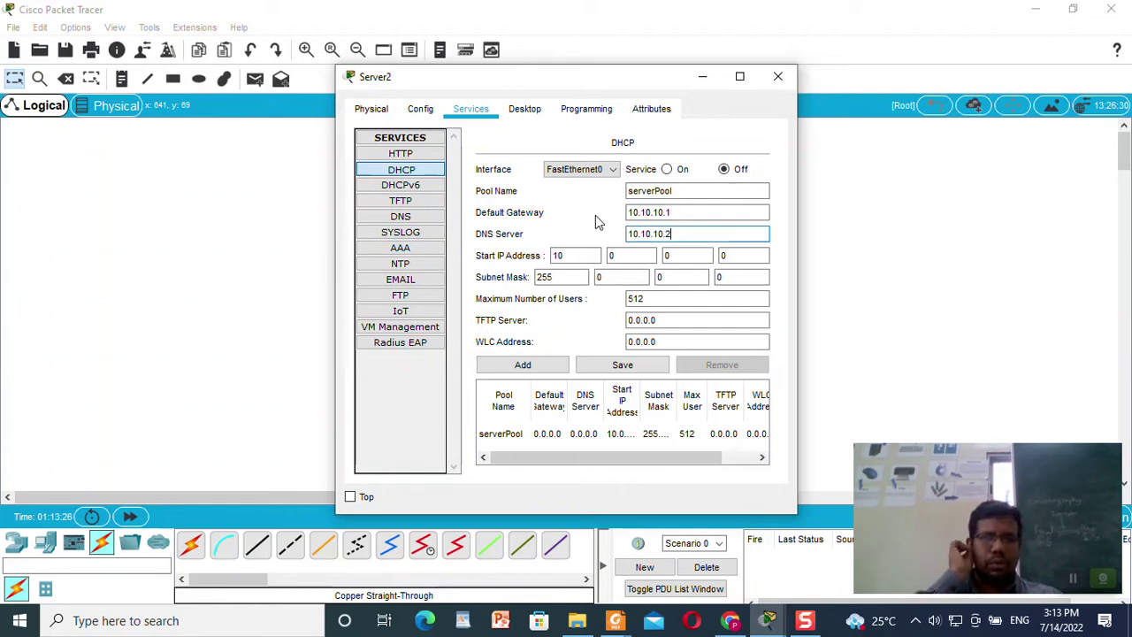
- Fill in the pool's start address, maximum 100 users and WLC address 10.10.10.5
key("Tab")
key("Tab")
type("10.")
key("Tab")
type("10.")
key("Tab")
type("100")
key("Tab")
key("Tab")
key("Tab")
key("Tab")
key("Tab")
key("Tab")
key("shift+Tab")
key("shift+Tab")
type("100")
key("Tab")
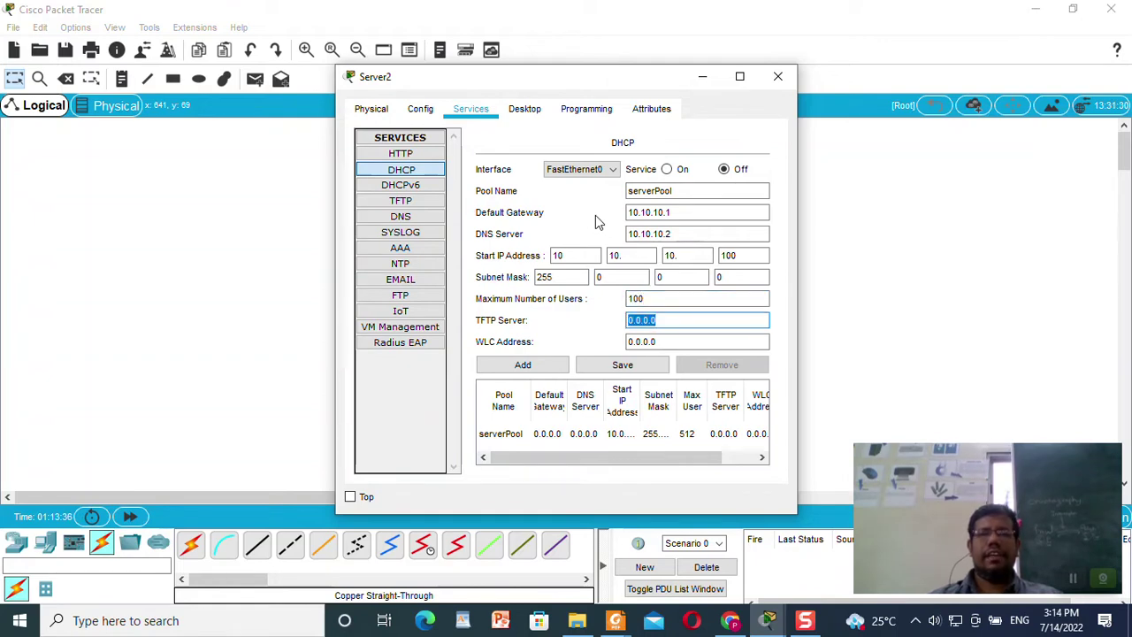
key("Tab")
type("10.10.10.")
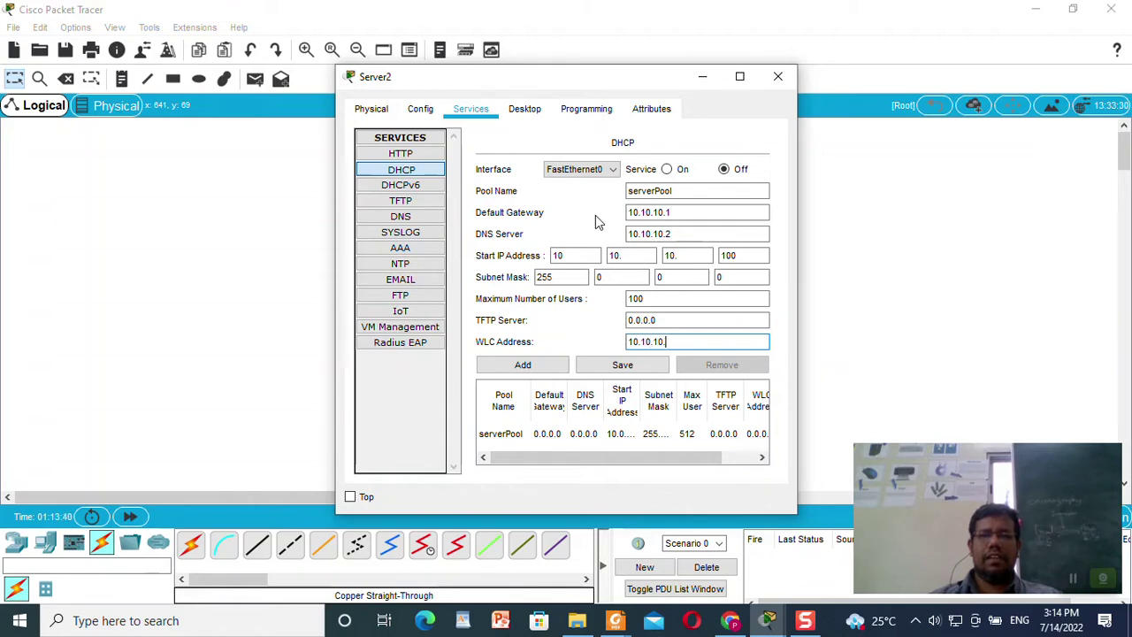
type("5")
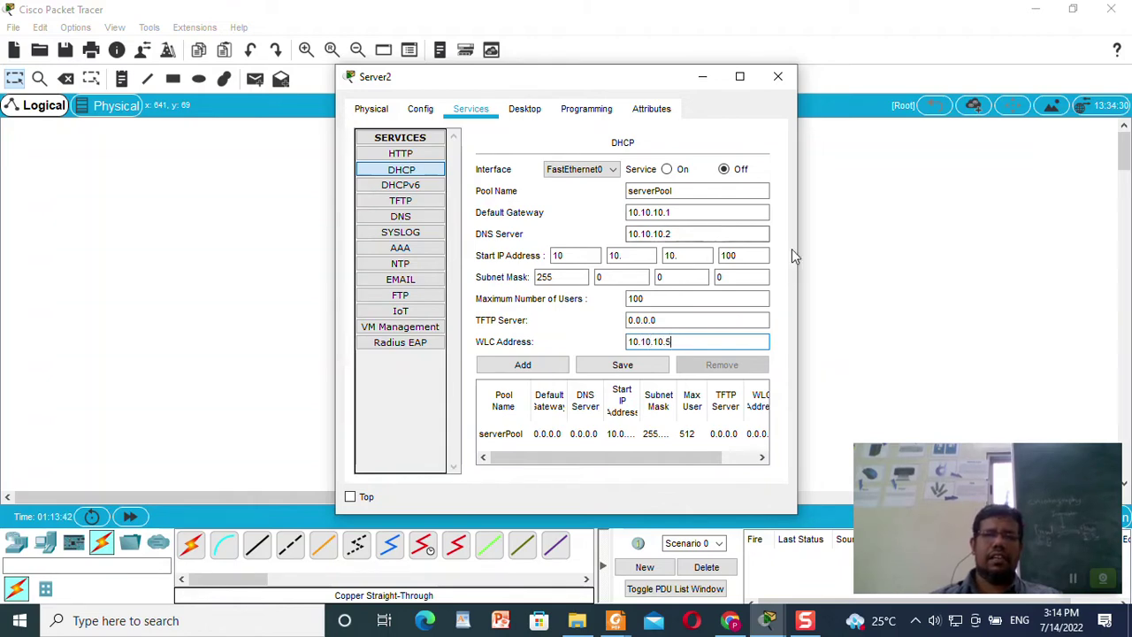
- Correct the start IP to 10.10.10.100, save the pool, and turn DHCP on
left_click(649, 369)
left_click(611, 320)
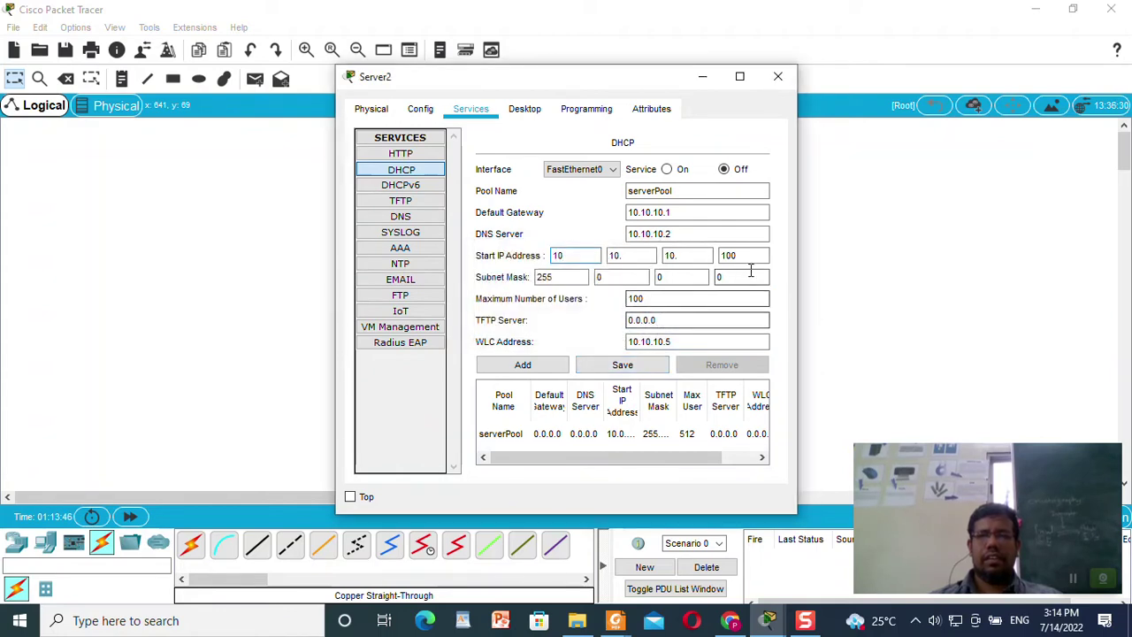
left_click(686, 255)
key("BackSpace")
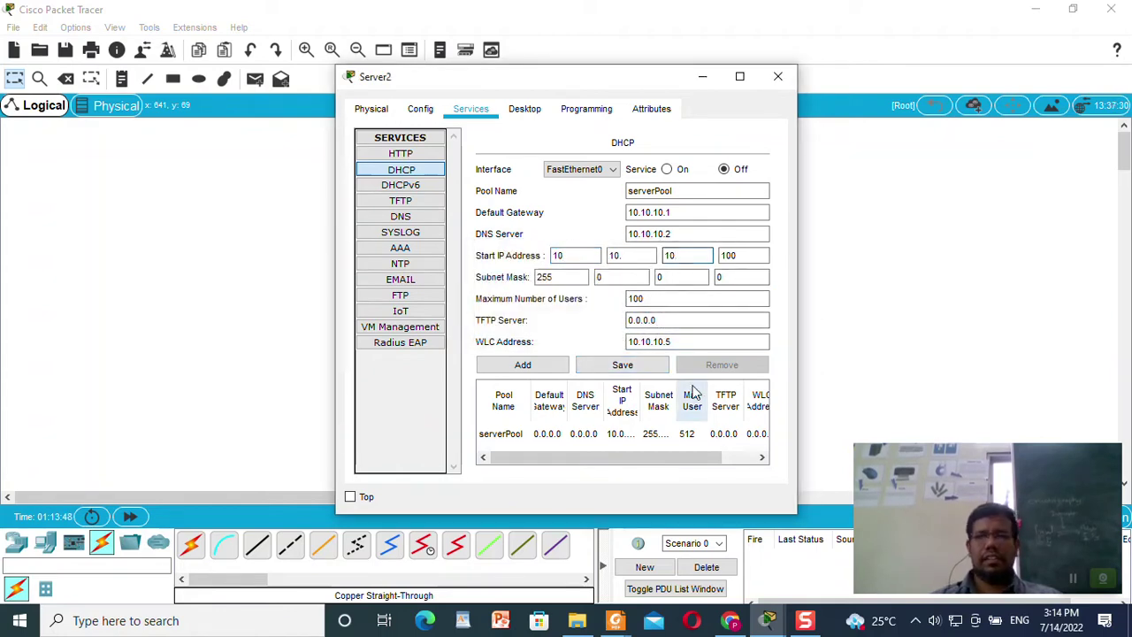
left_click(621, 366)
left_click(614, 321)
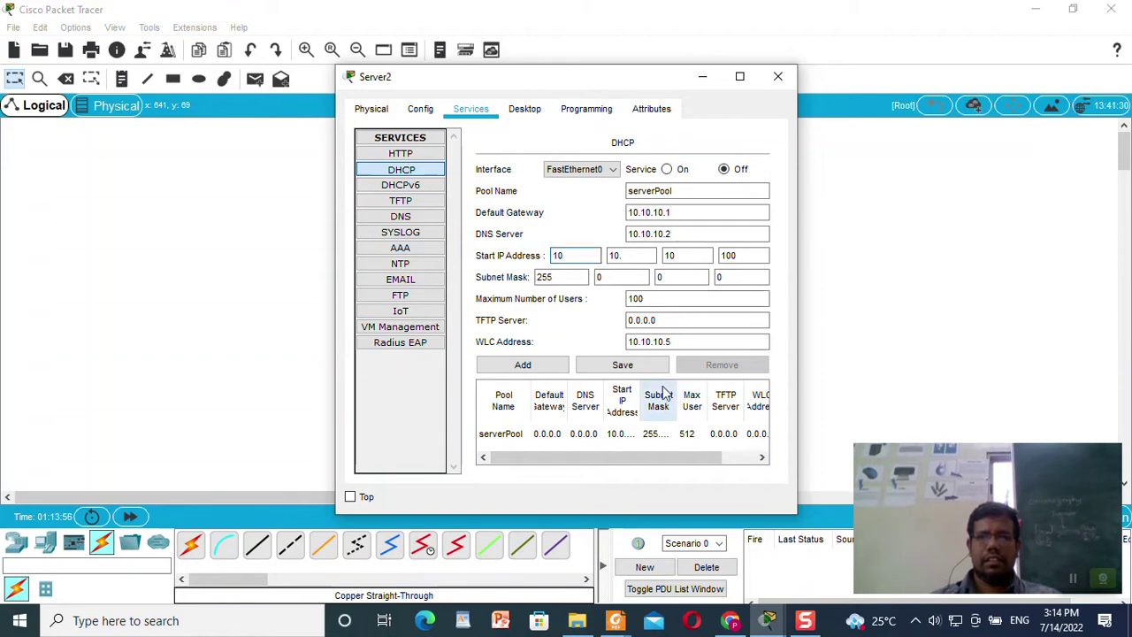
left_click(632, 368)
left_click(616, 322)
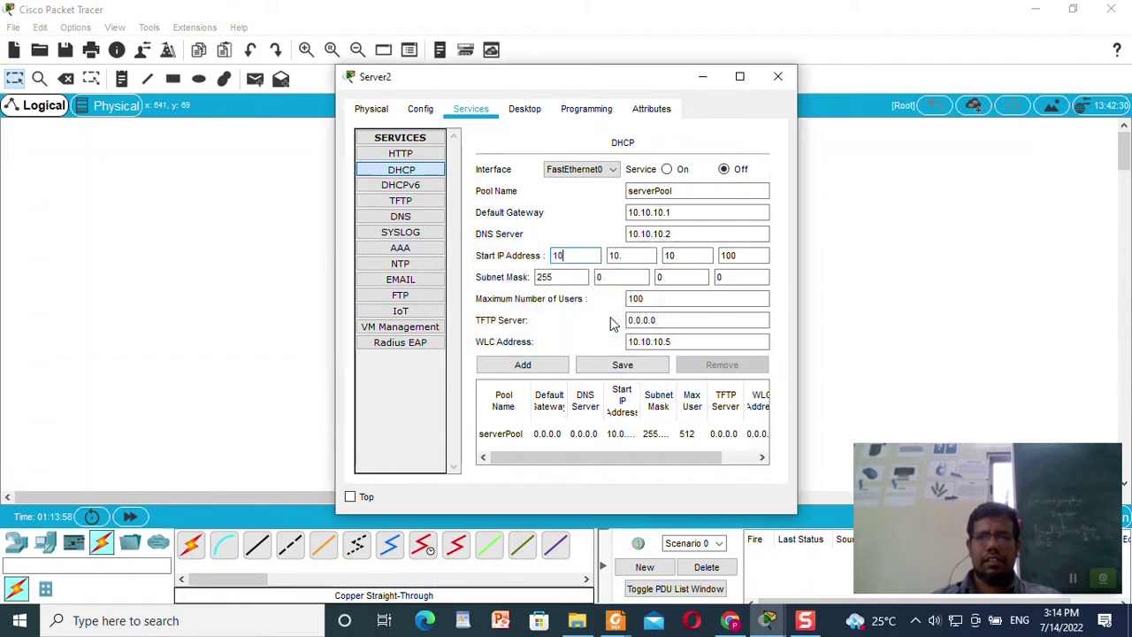
left_click(594, 255)
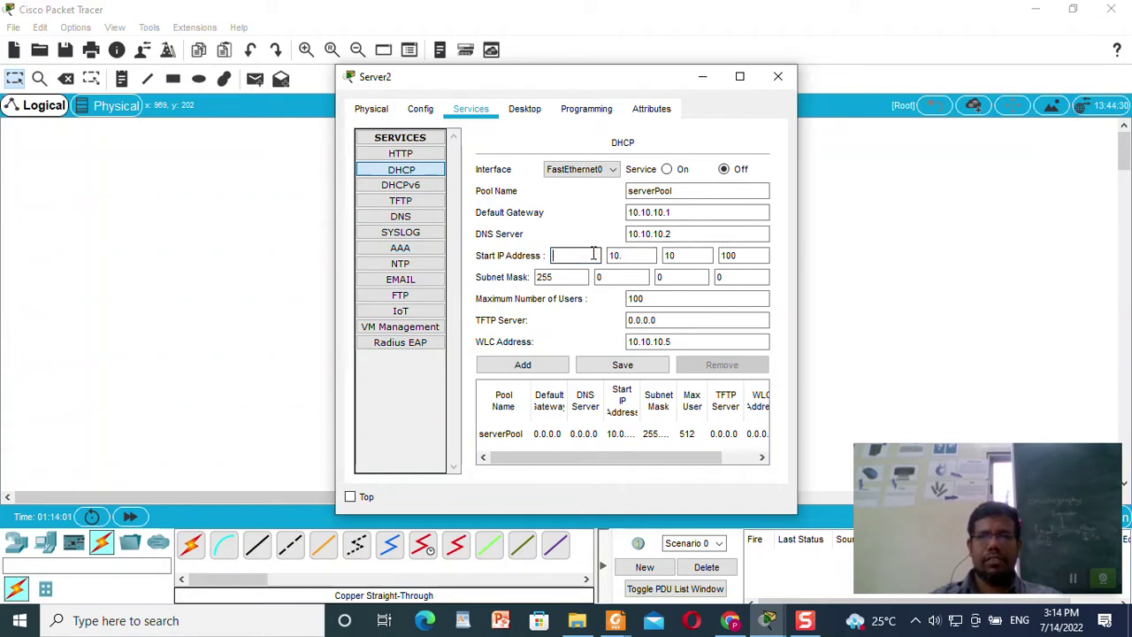
type("10.10.")
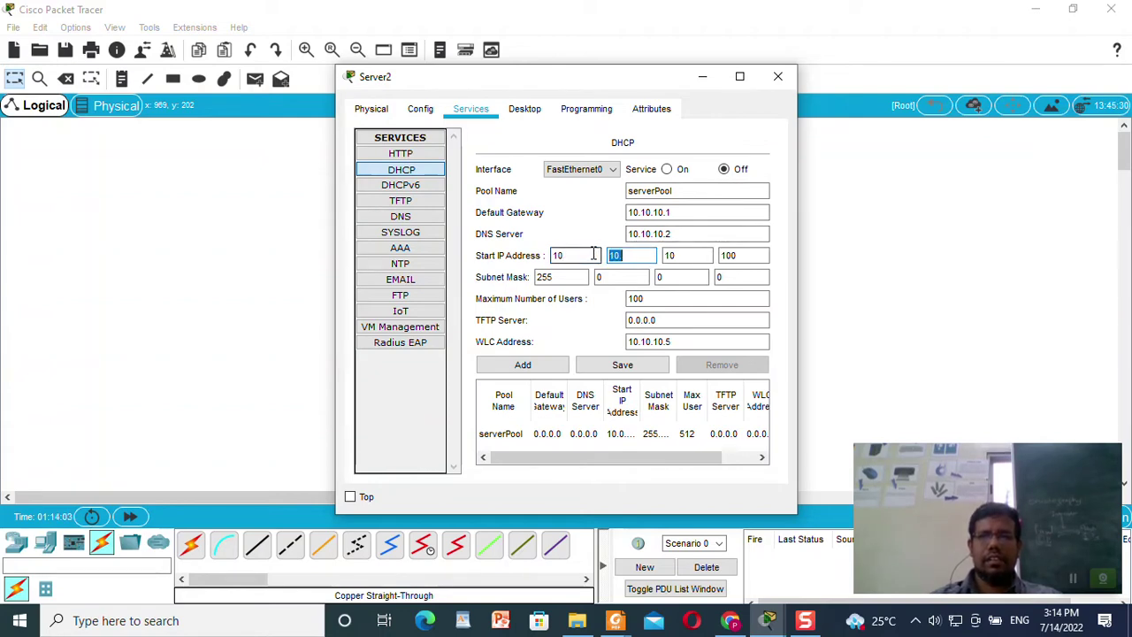
type("10.100")
left_click(620, 364)
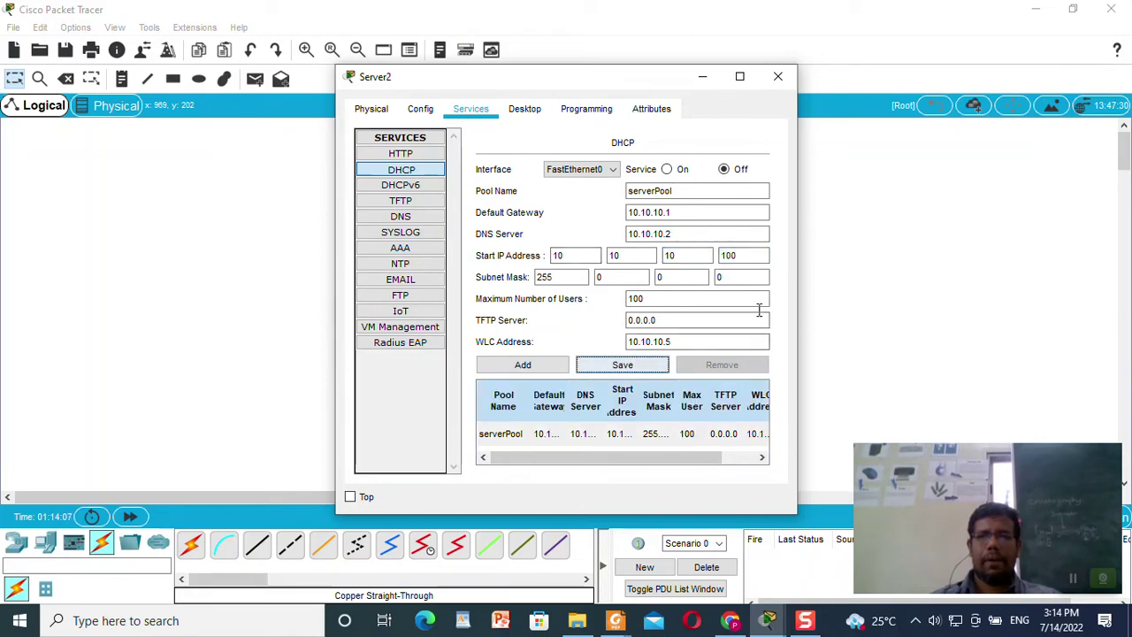
left_click(668, 169)
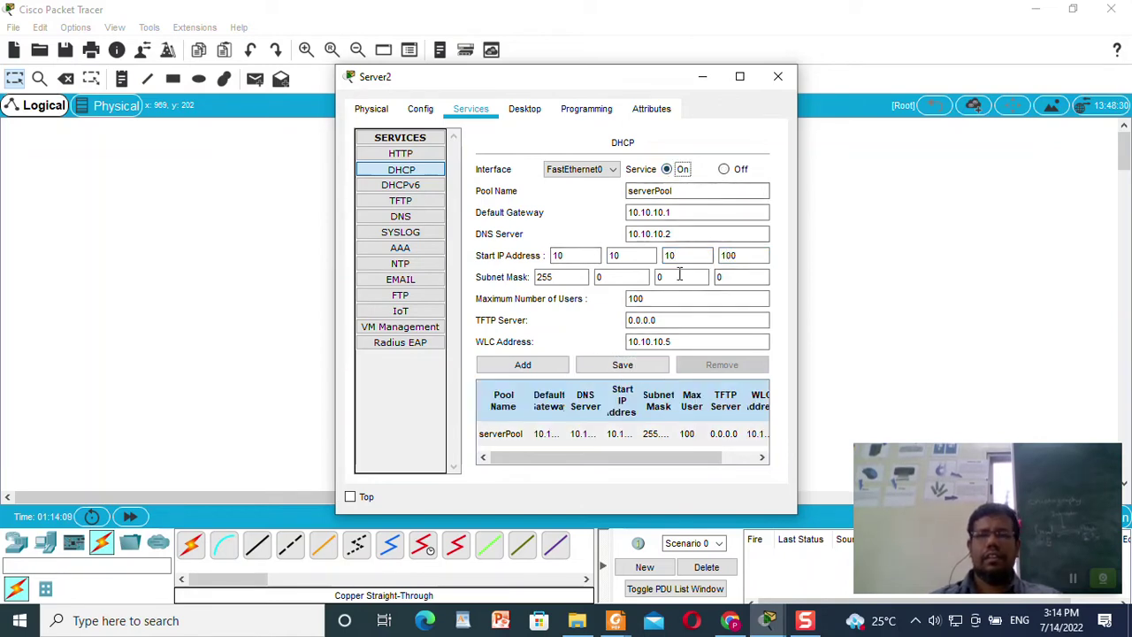
left_click(778, 76)
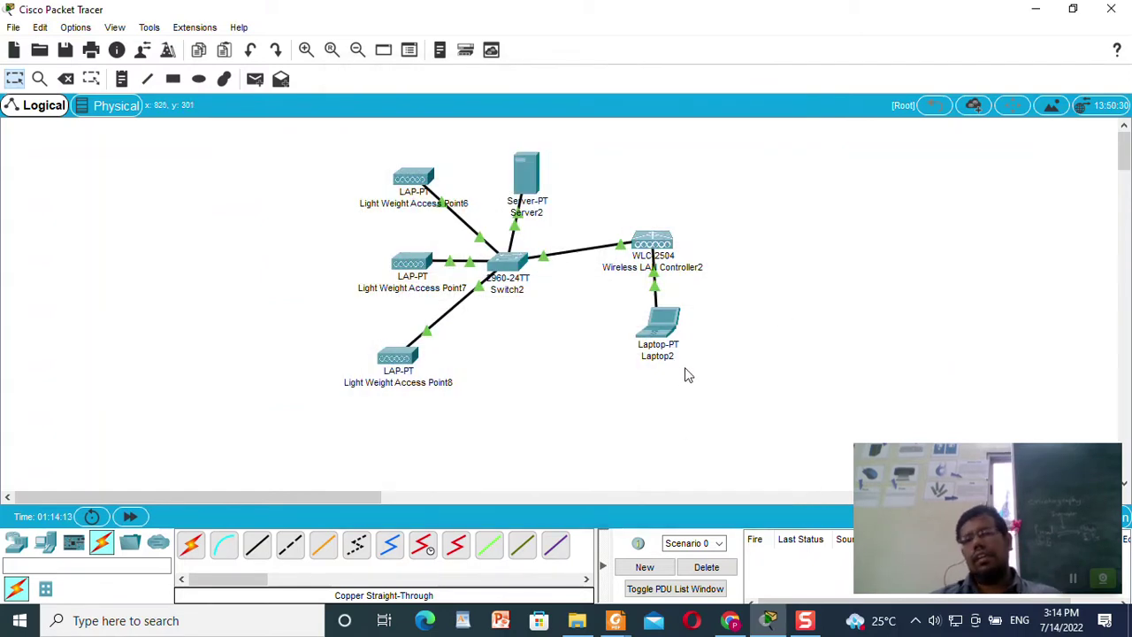
- Ping 10.10.10.5 from Laptop2's command prompt and confirm 3 of 4 replies
left_click(665, 331)
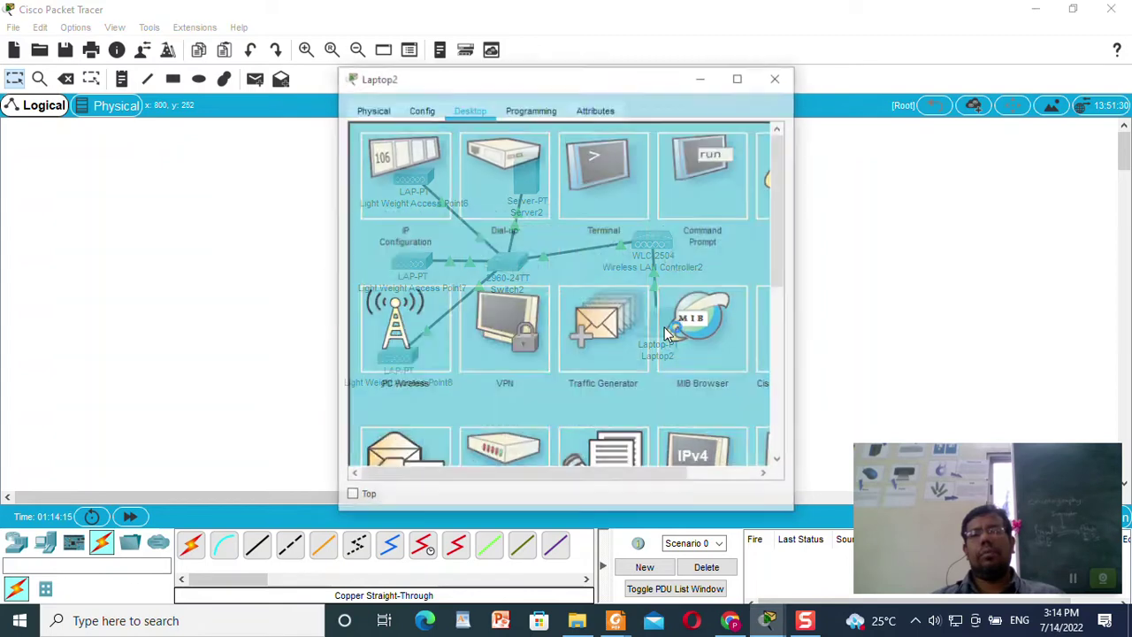
left_click_drag(599, 486, 672, 484)
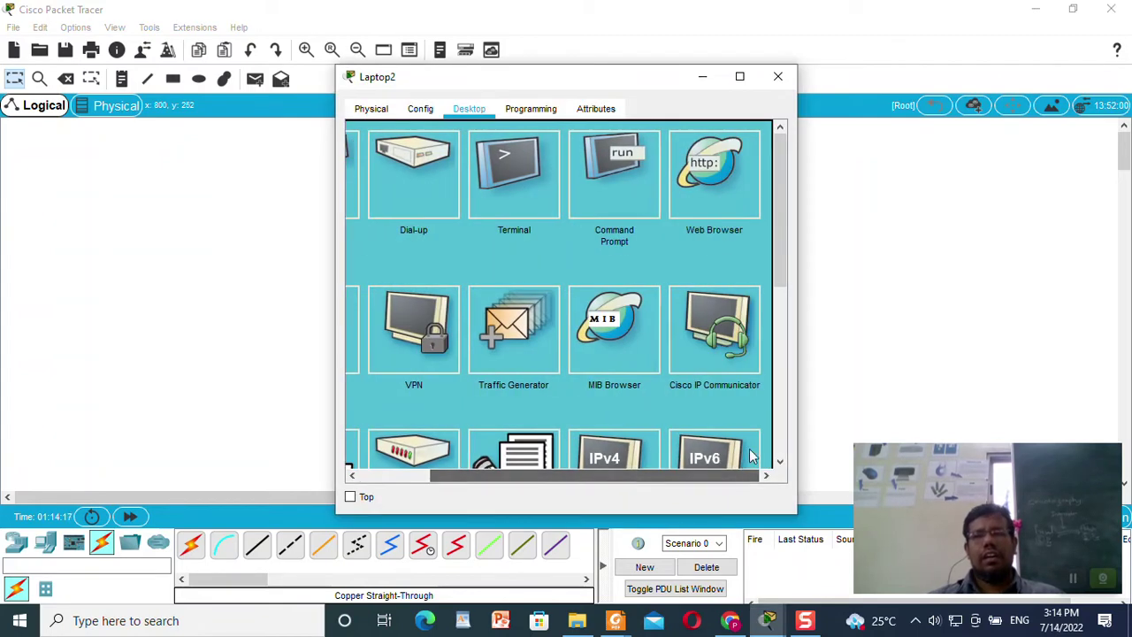
left_click(716, 174)
left_click(767, 137)
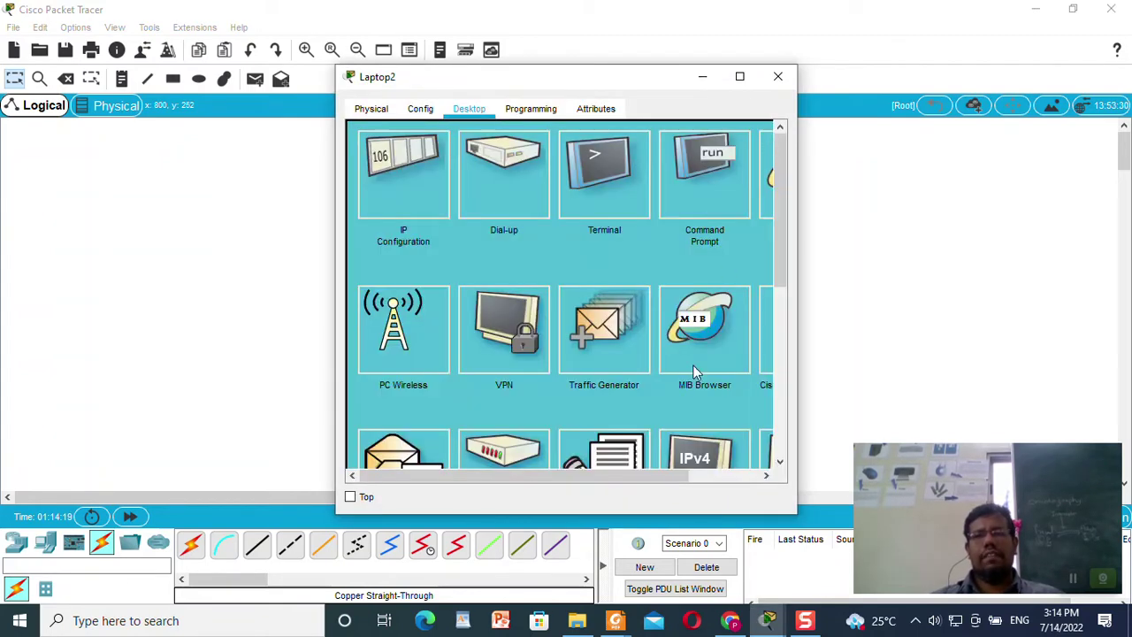
left_click(682, 225)
type("ping 10.10.10.5")
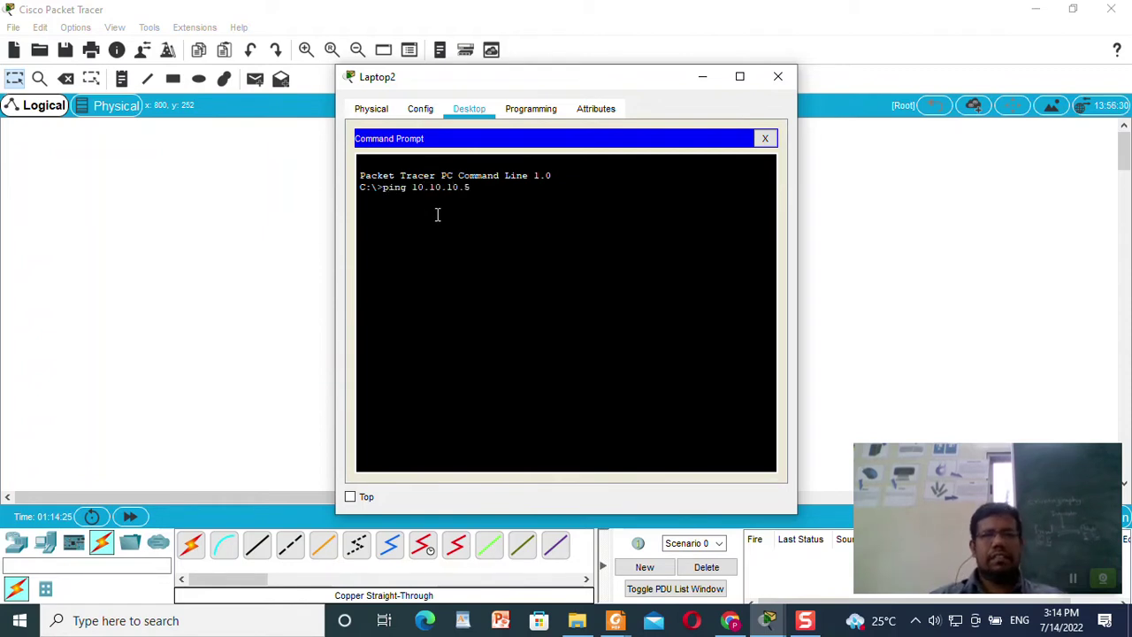
key("Return")
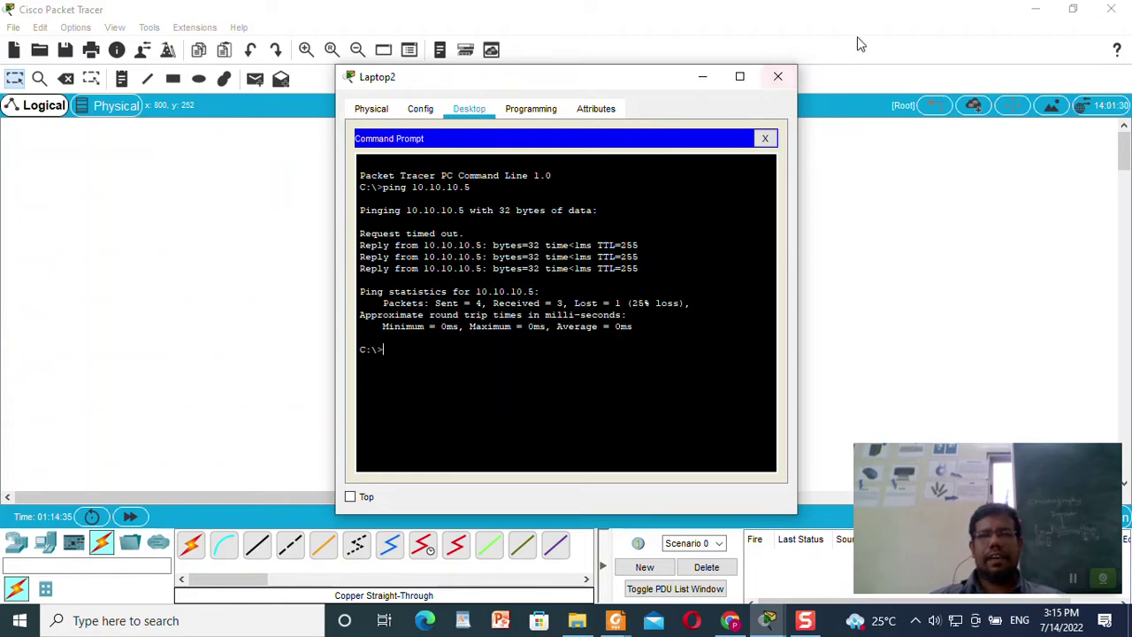
left_click(777, 77)
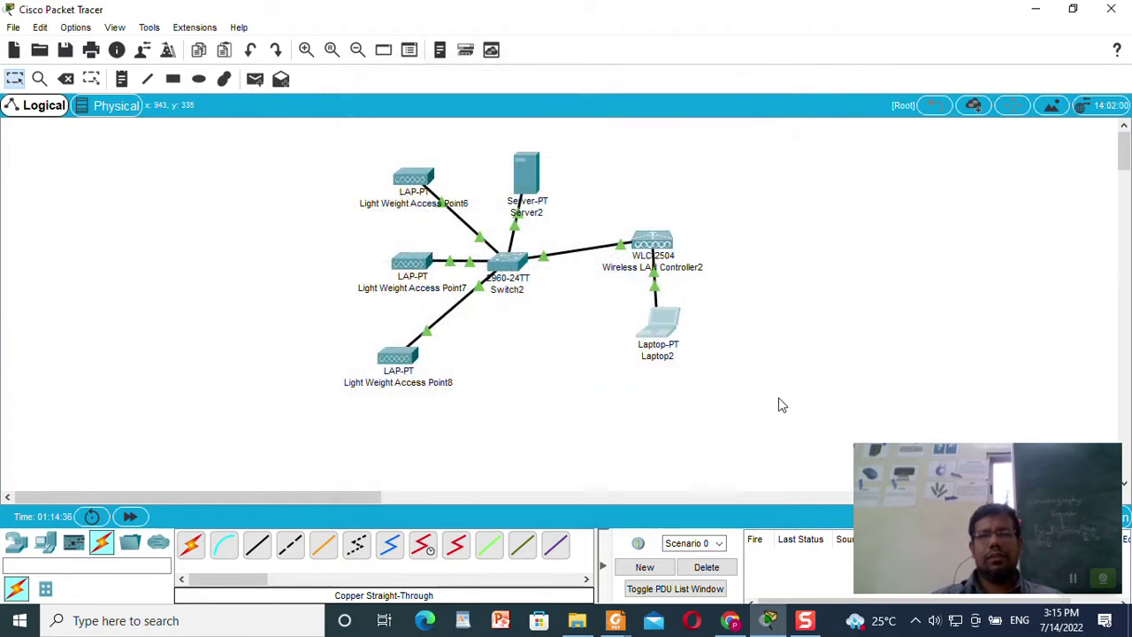
left_click(663, 327)
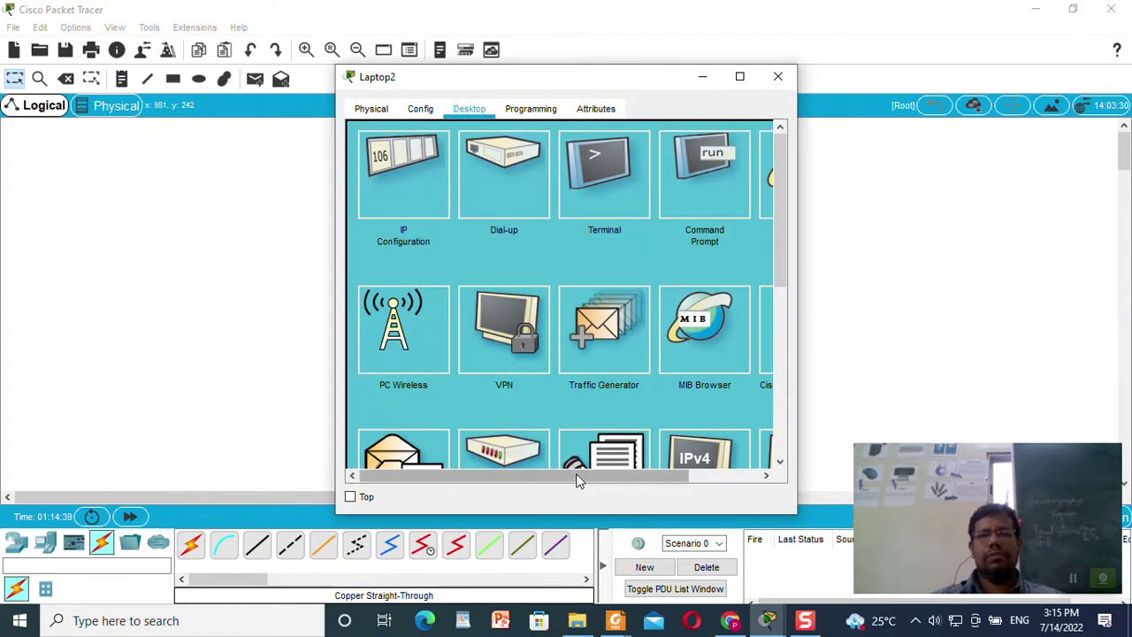
left_click_drag(576, 475, 646, 475)
left_click(725, 186)
left_click(487, 156)
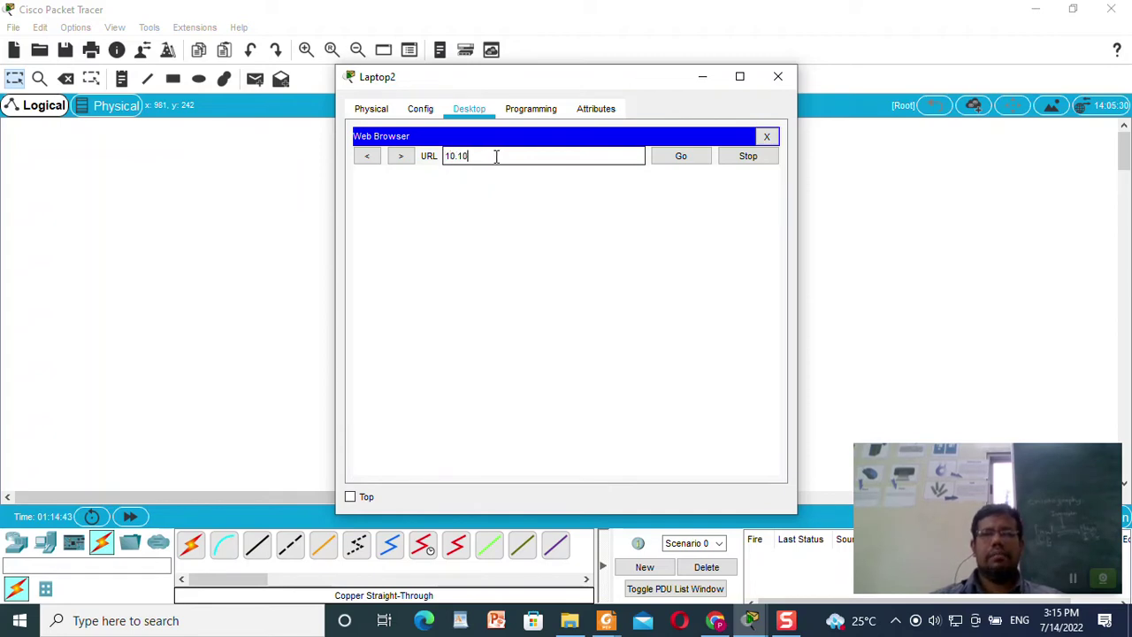
type("10.10.10.5")
key("Return")
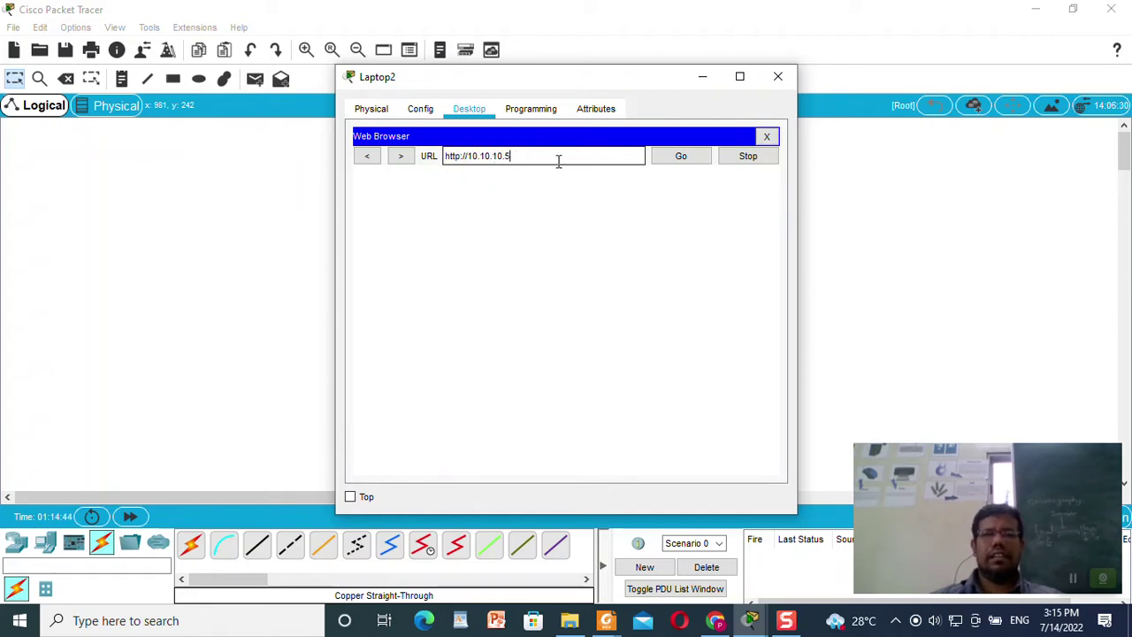
left_click(740, 76)
left_click(1012, 85)
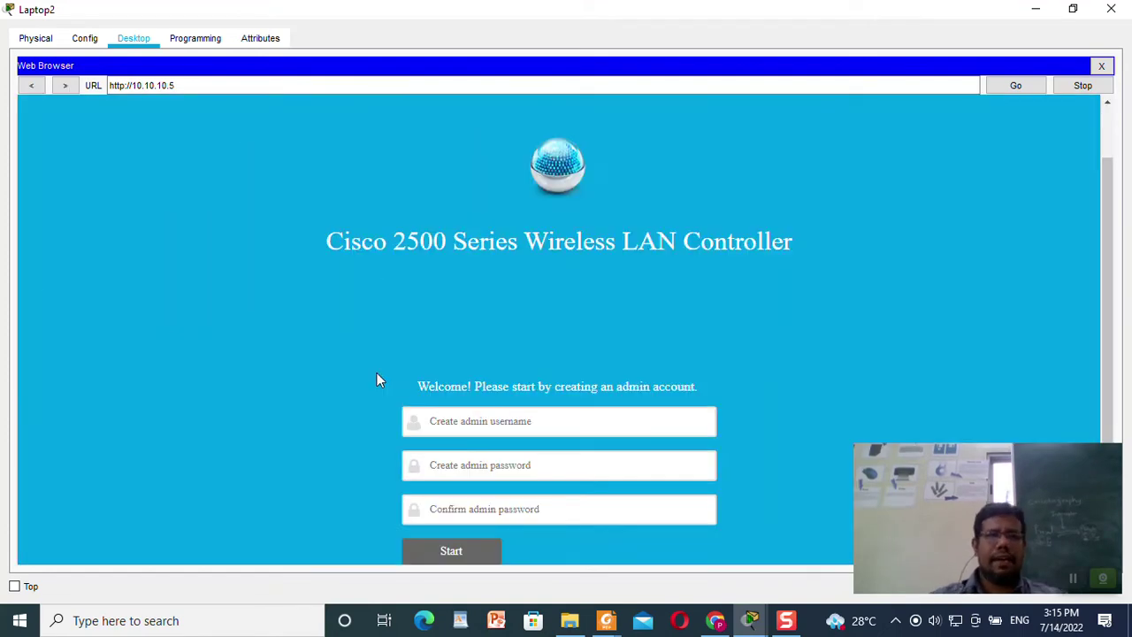
- Enter the admin username and a first attempt at the password fields
left_click(540, 423)
type("admin")
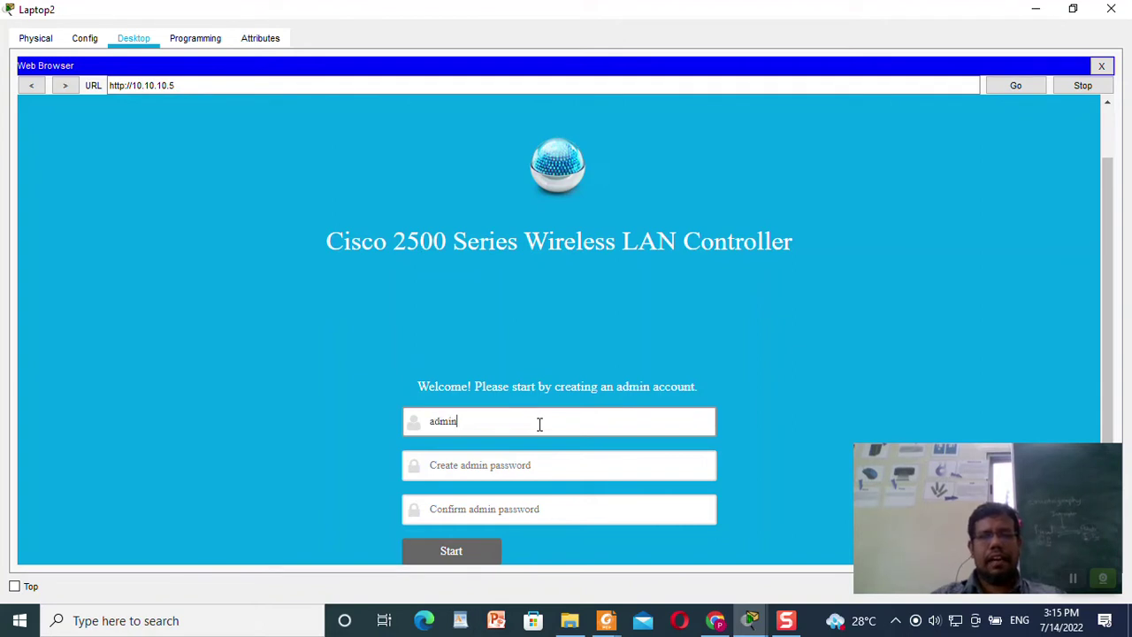
key("Tab")
type("C")
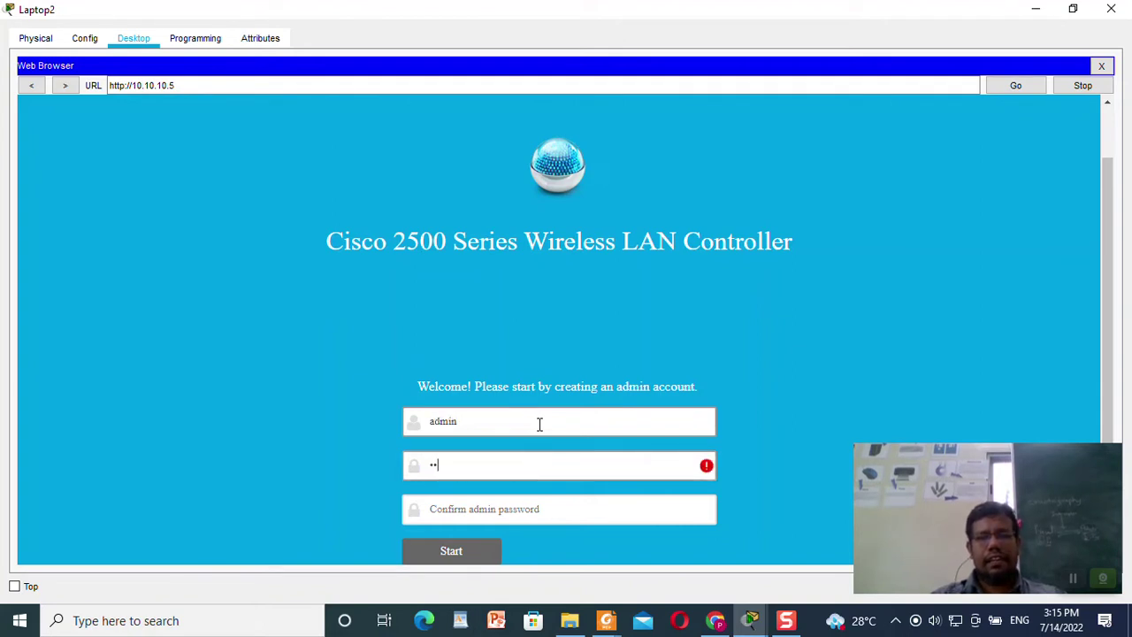
type("45")
key("Tab")
type("Ci")
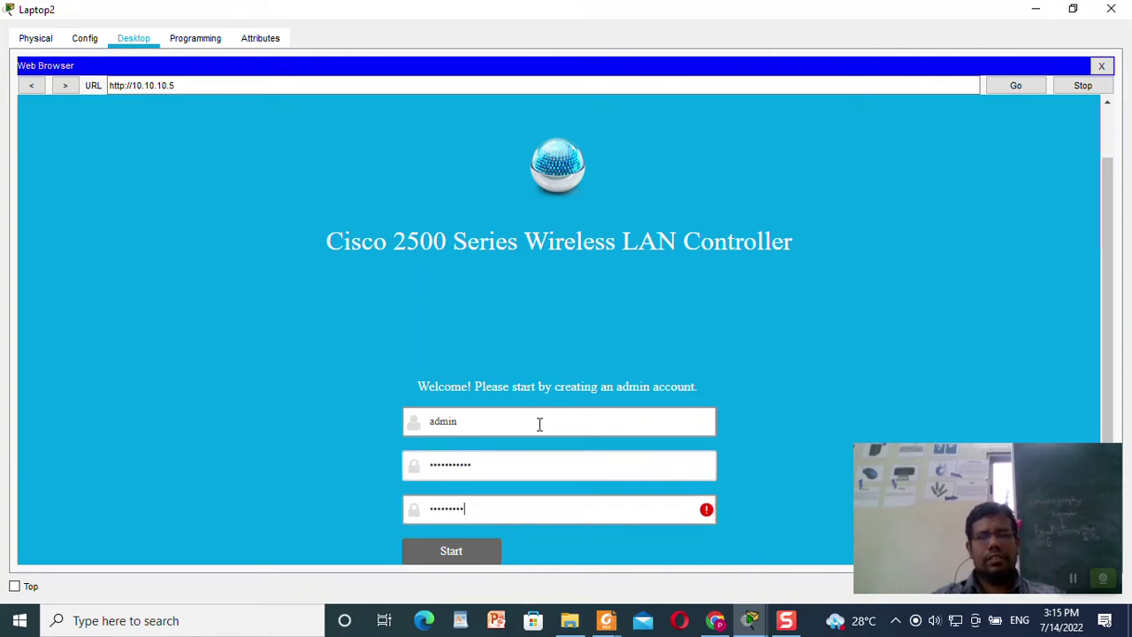
left_click(508, 468)
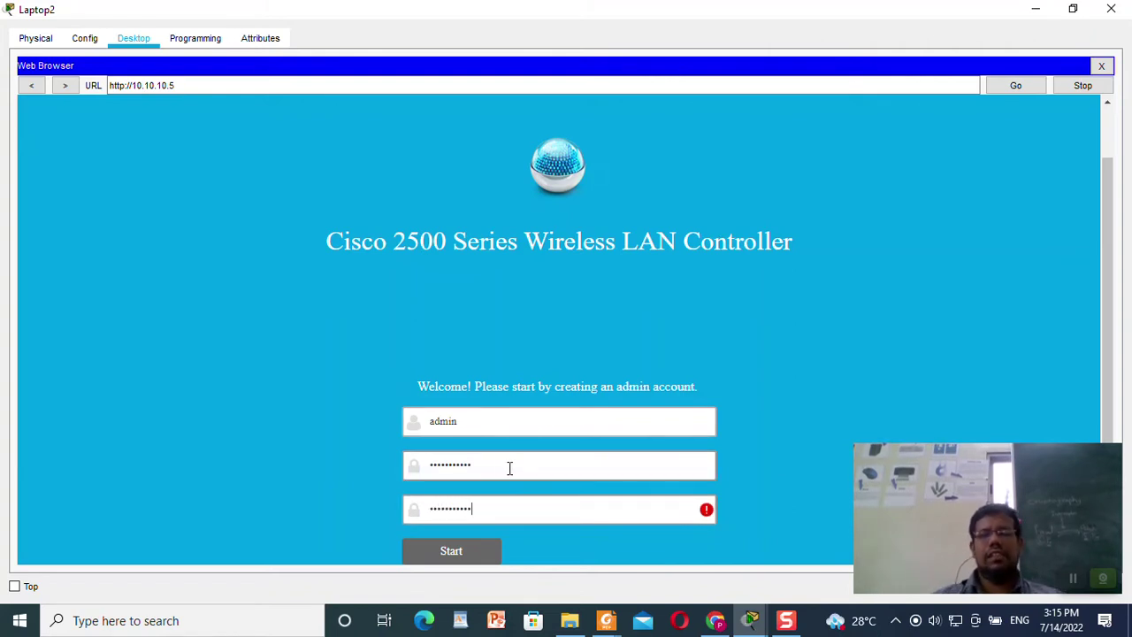
key("Tab")
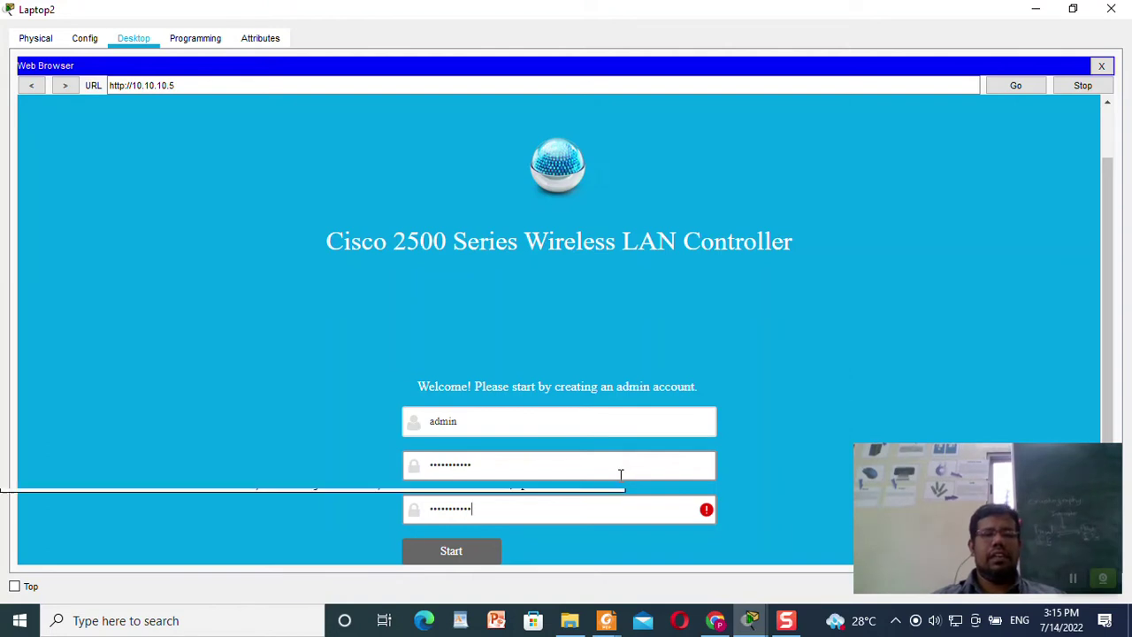
- Retype the admin password identically in both fields and start the controller setup
mouse_move(712, 513)
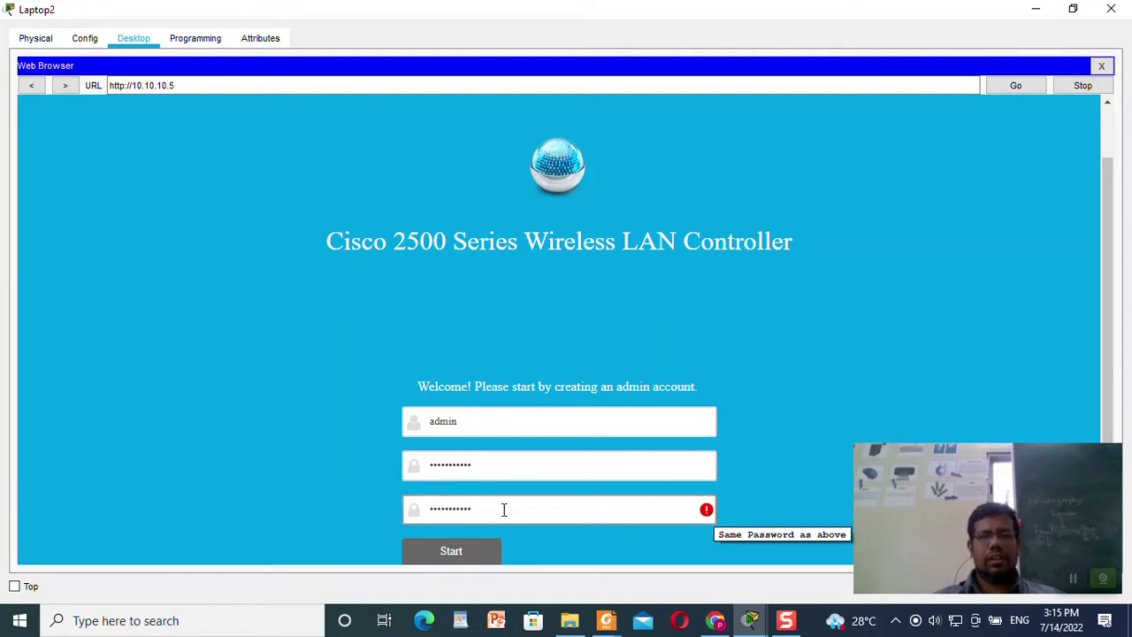
left_click_drag(503, 509, 360, 508)
left_click_drag(498, 463, 375, 454)
type("Cisco@12345")
key("Tab")
type("Cisco@12345")
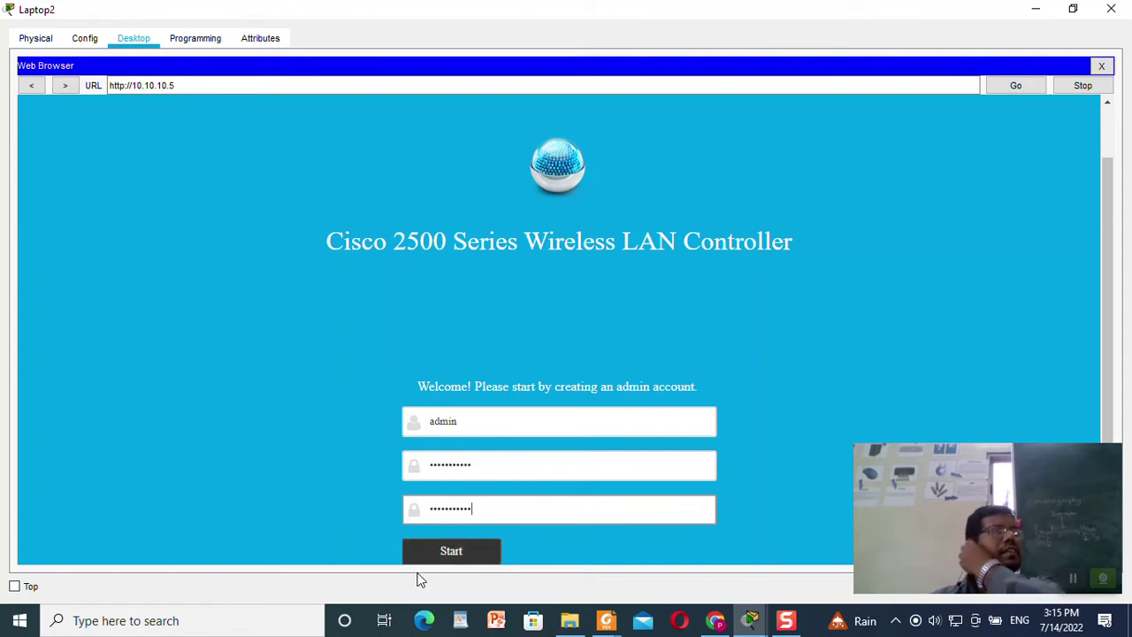
left_click(450, 550)
- Set system name GJCCS, management IP 10.10.10.5, mask 255.0.0.0 and gateway 10.10.10.1
left_click(551, 202)
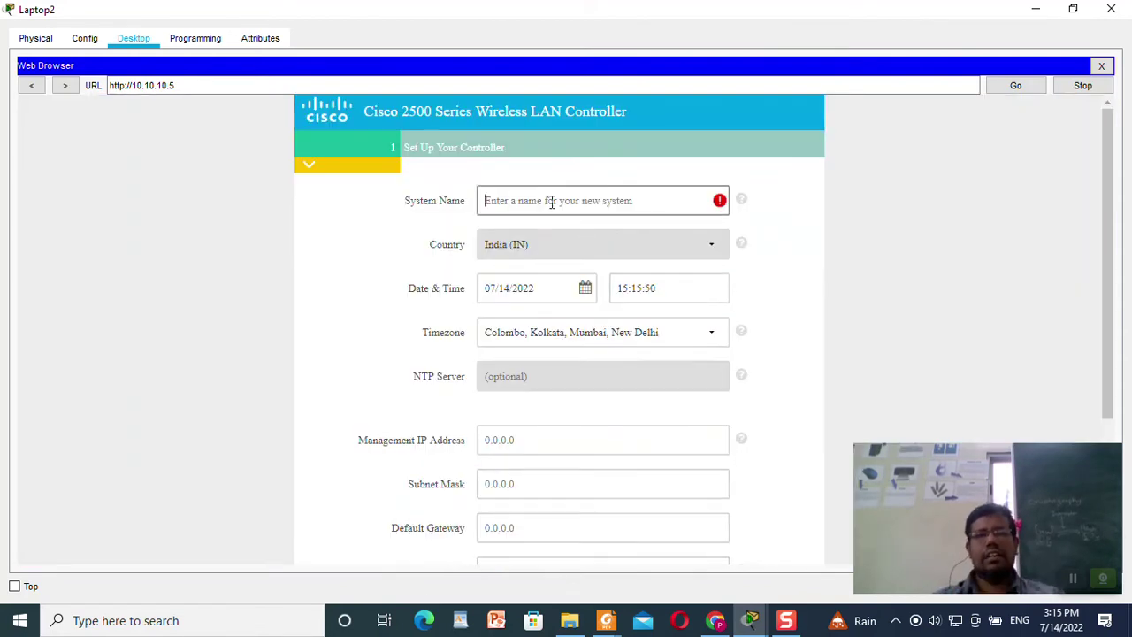
type("GJCCS")
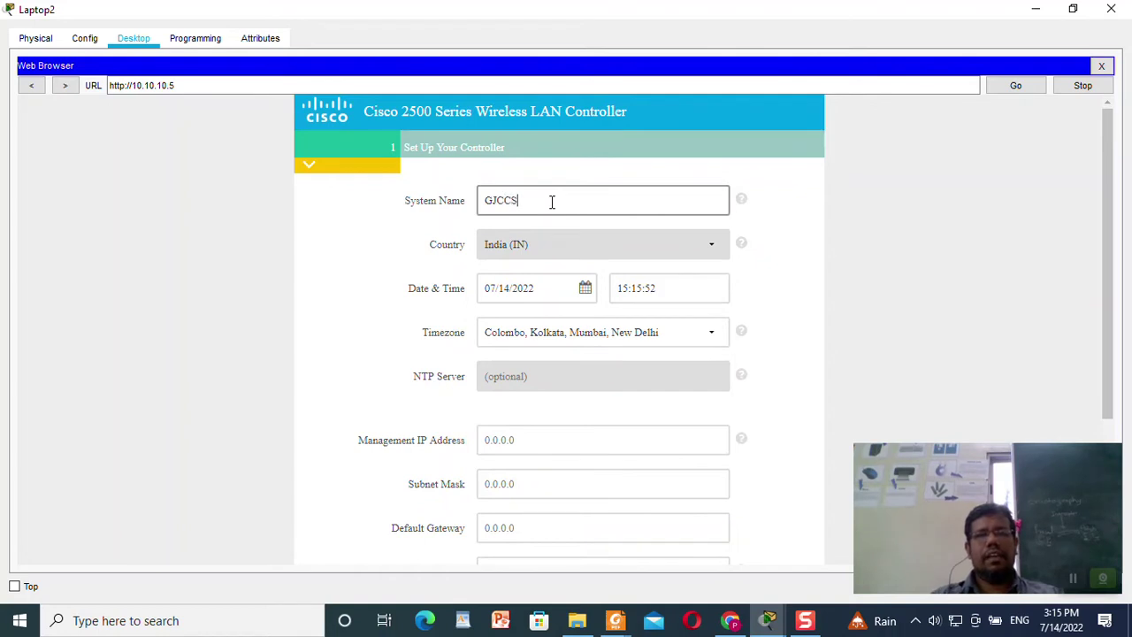
left_click(538, 440)
type("10.10.10.5")
left_click(565, 487)
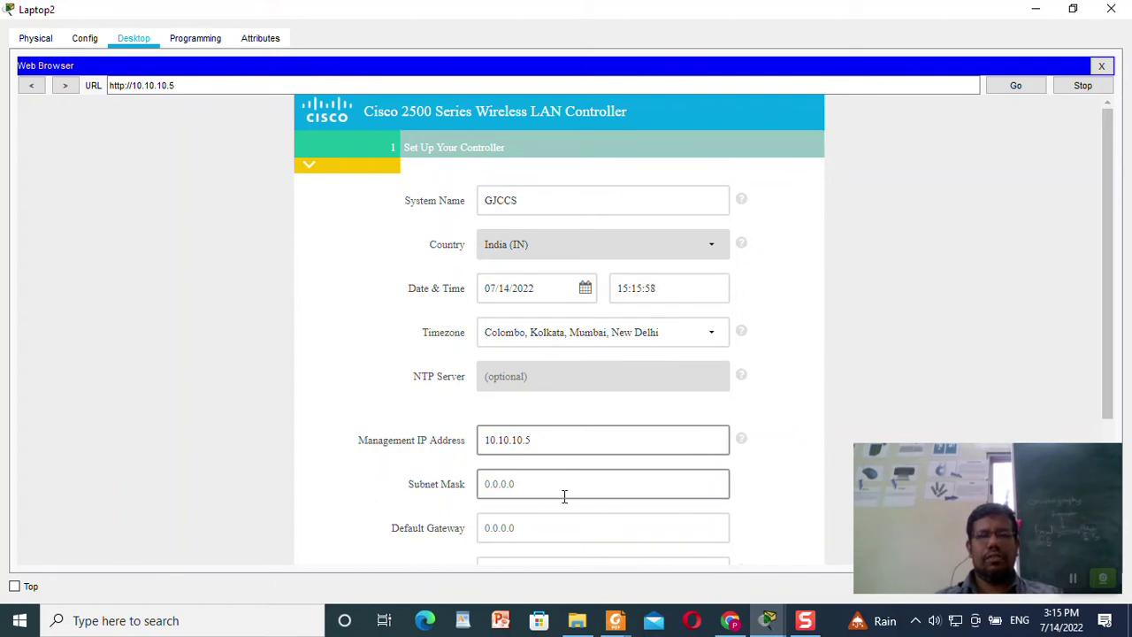
type("255.0.0.0")
scroll(566, 481, "down", 1)
left_click(519, 475)
type("10.10.10.1")
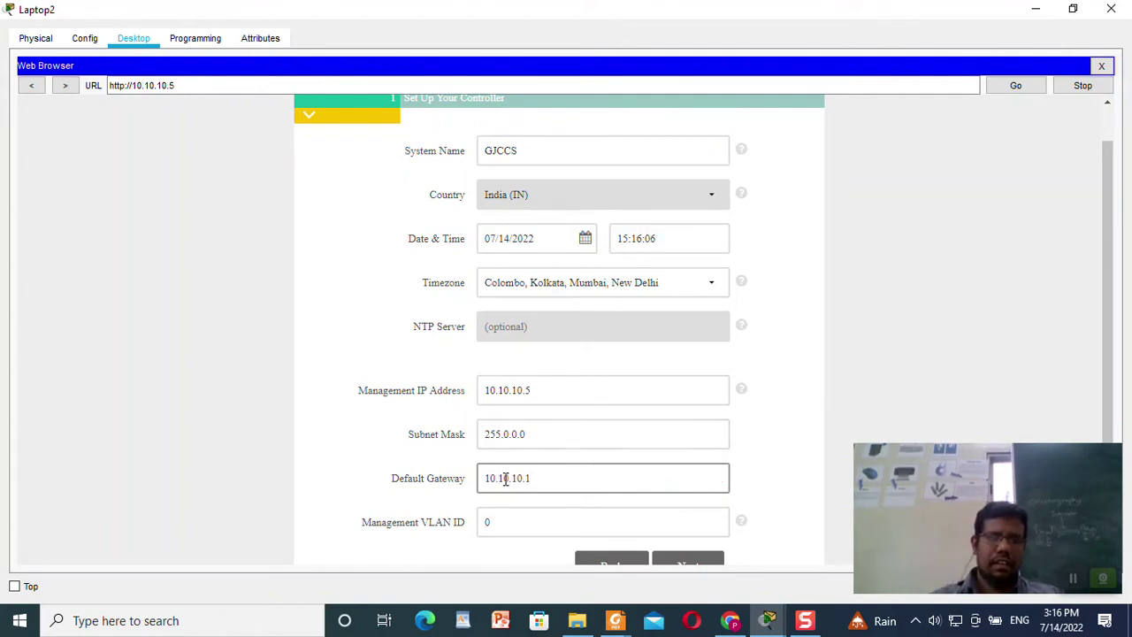
- Continue to wireless setup and name the employee network STUDENT
scroll(505, 479, "down", 2)
left_click(699, 469)
left_click(556, 146)
type("STUDENT")
key("Tab")
key("Tab")
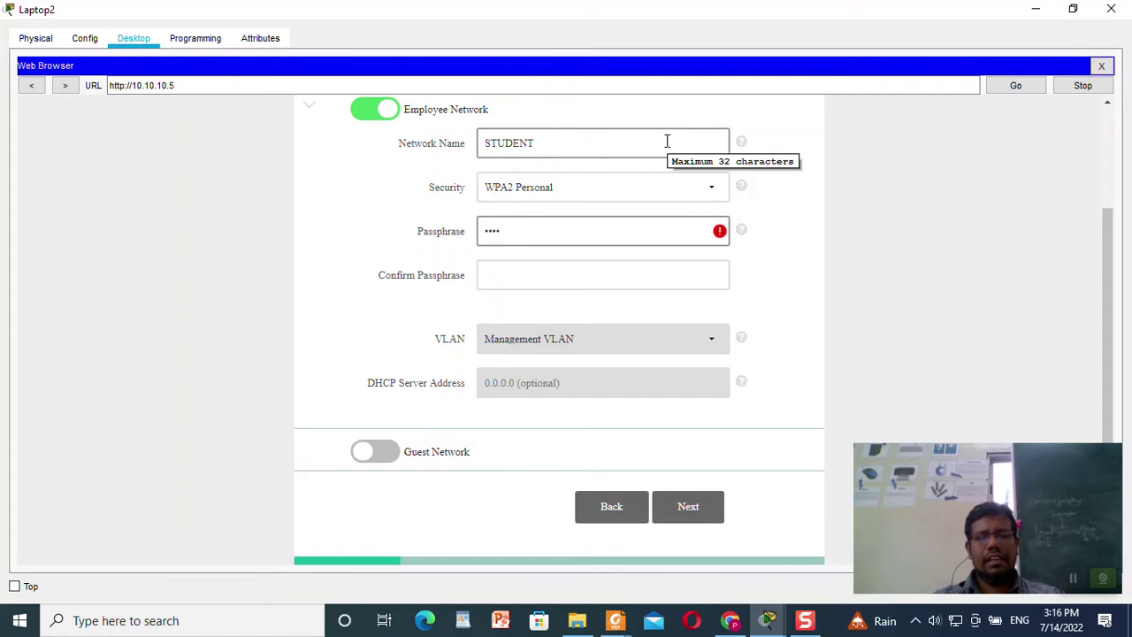
- Enter and confirm the STUDENT WPA2 passphrase, then advance to Advanced Setting
type("12345678")
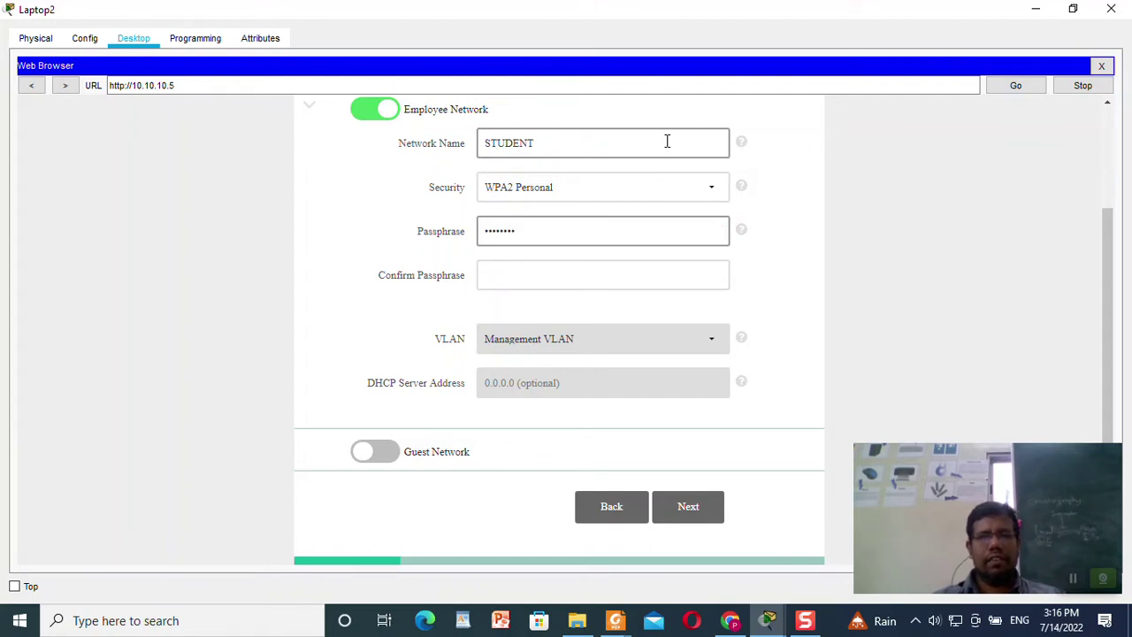
left_click(566, 274)
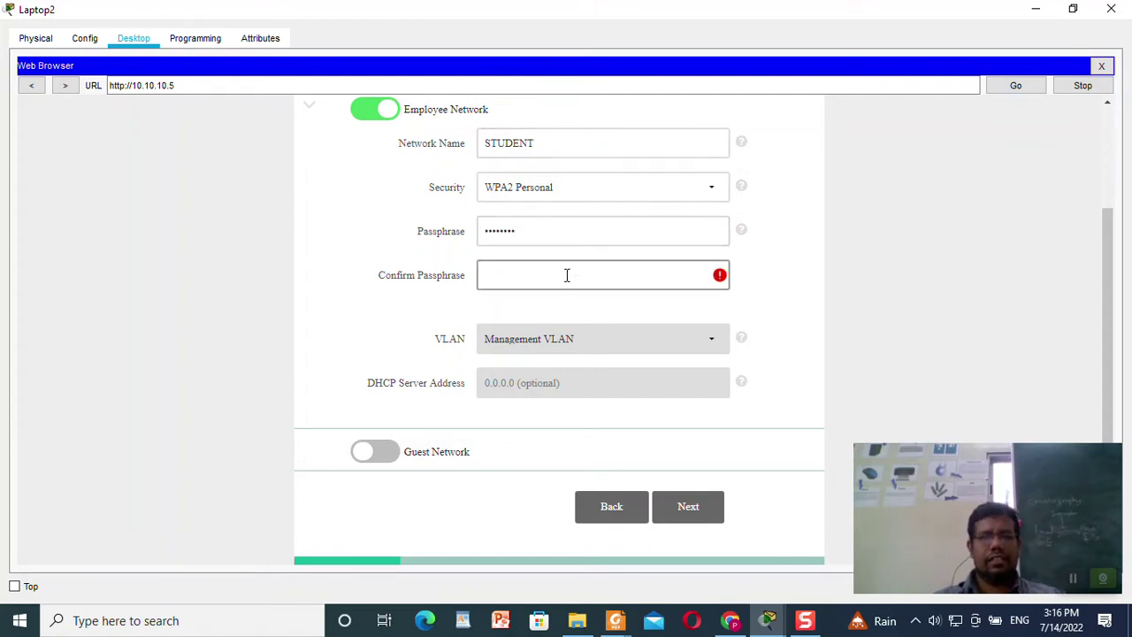
type("12345678")
left_click(692, 507)
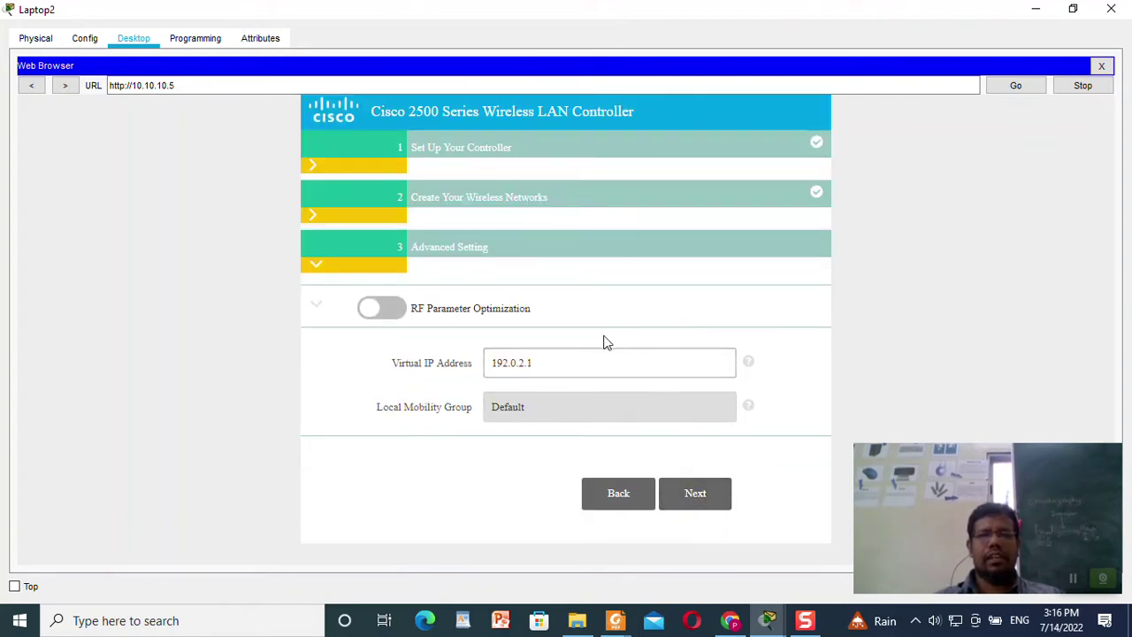
- Review the settings summary, apply it, and confirm the reboot so the configuration saves
left_click(696, 497)
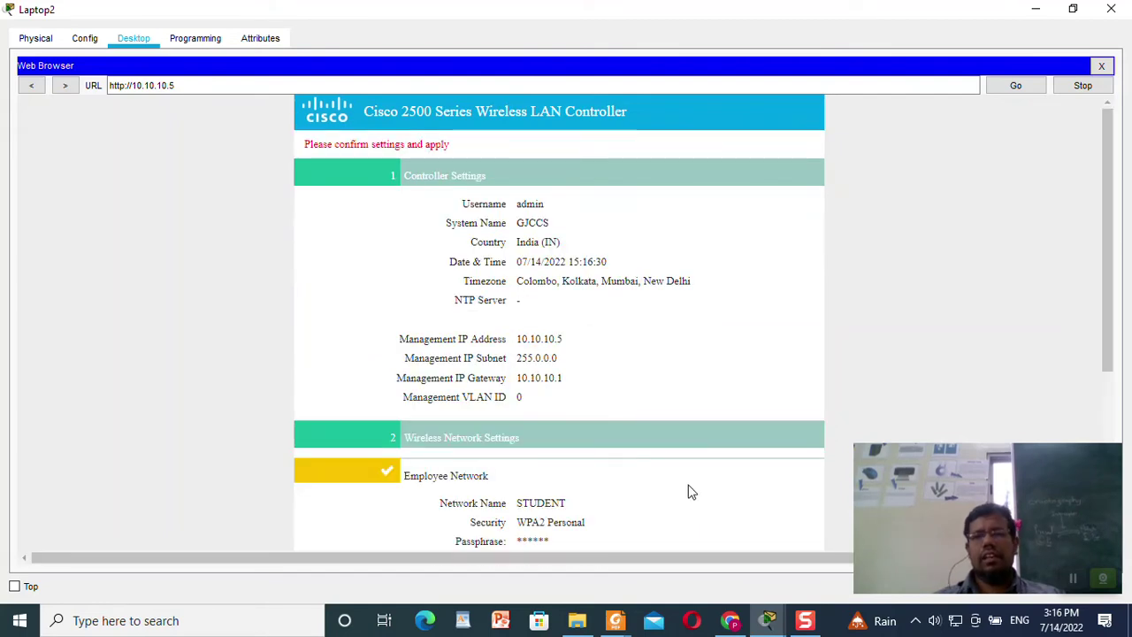
scroll(694, 394, "down", 6)
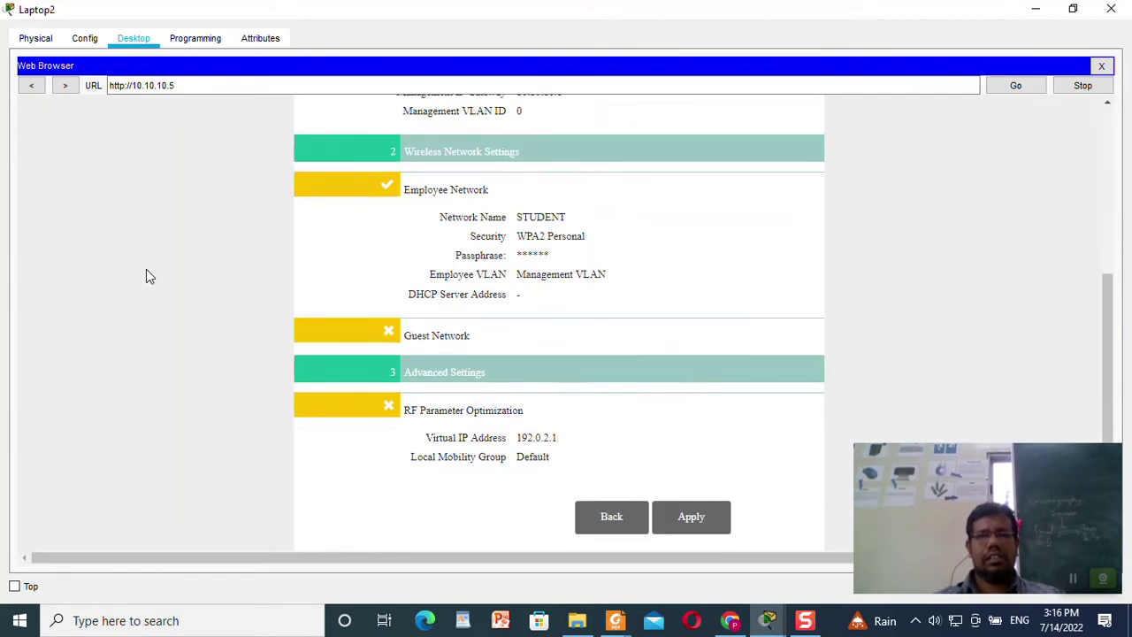
scroll(717, 422, "up", 6)
scroll(601, 381, "down", 4)
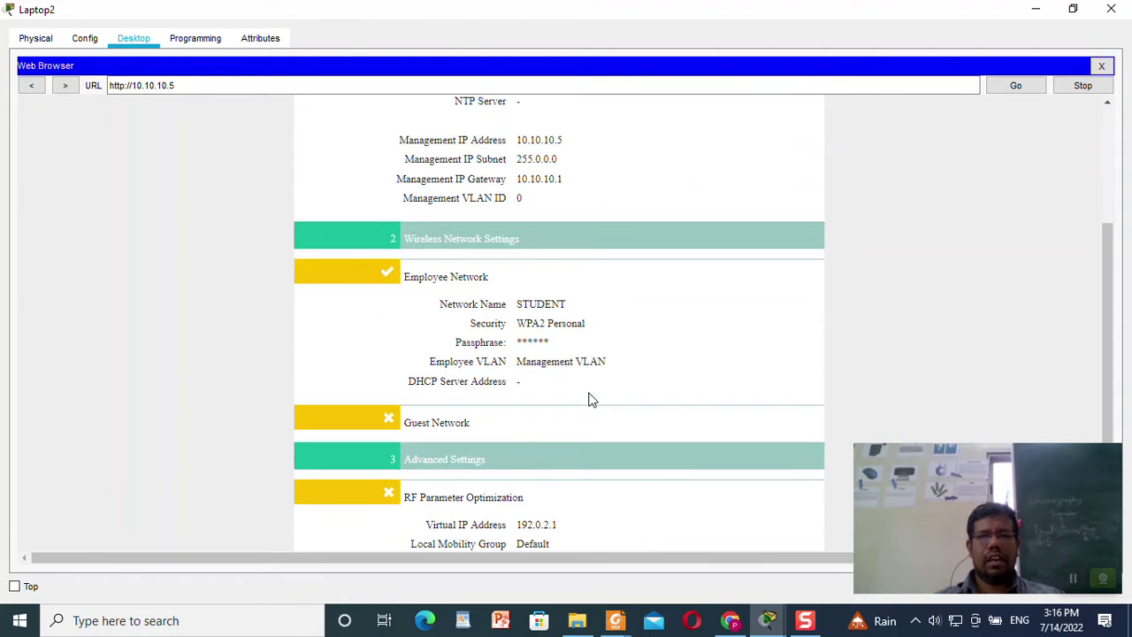
scroll(713, 487, "down", 1)
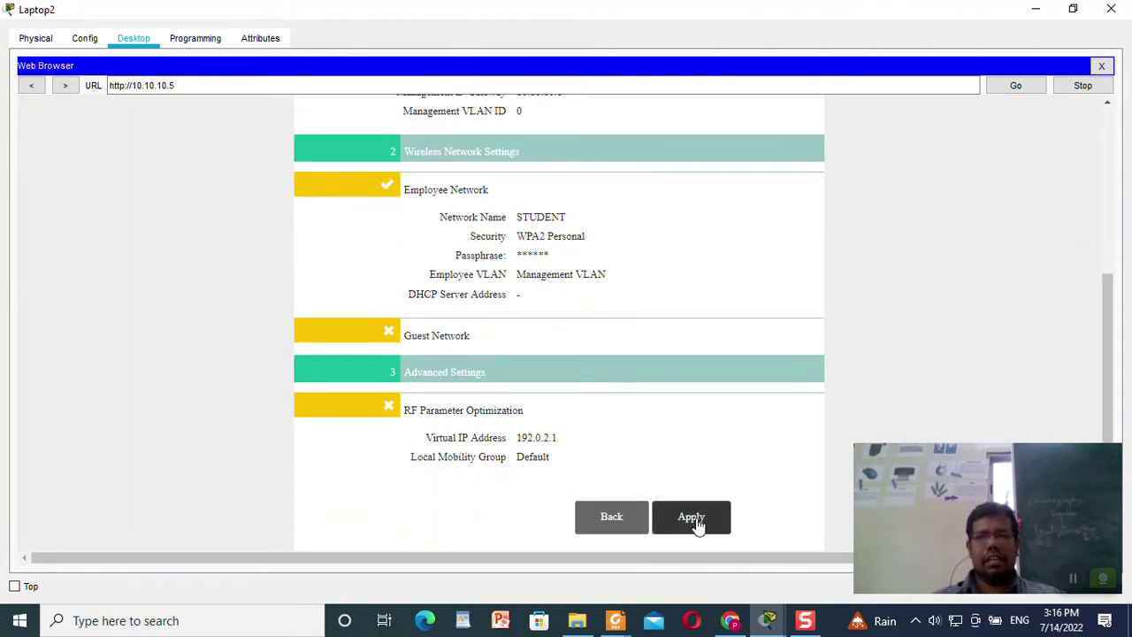
left_click(696, 516)
left_click(662, 335)
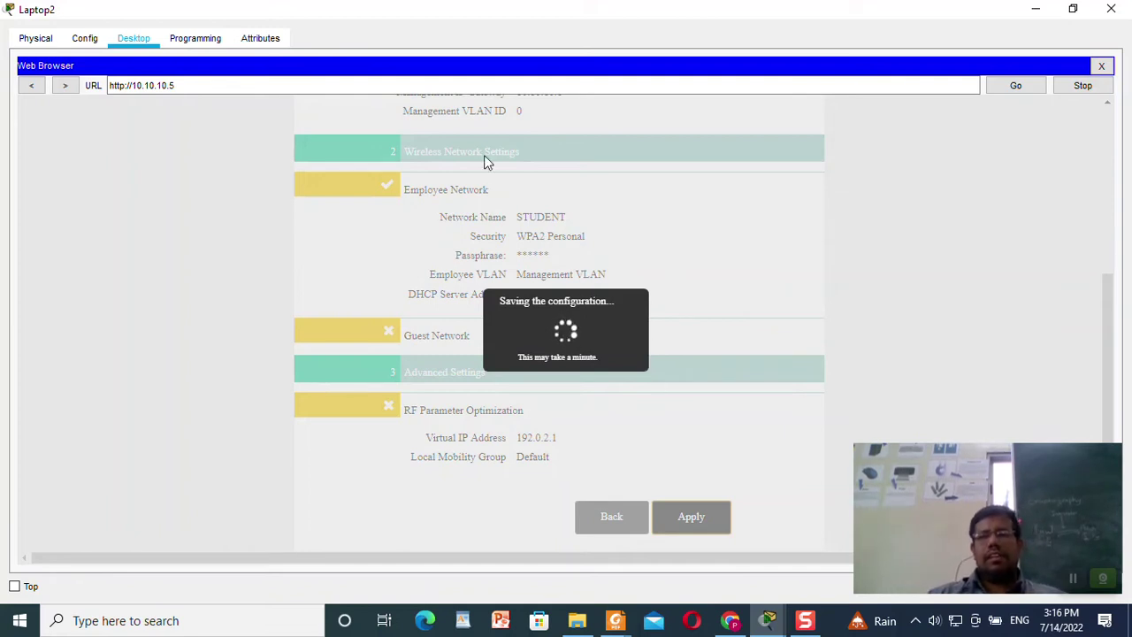
left_click(1101, 69)
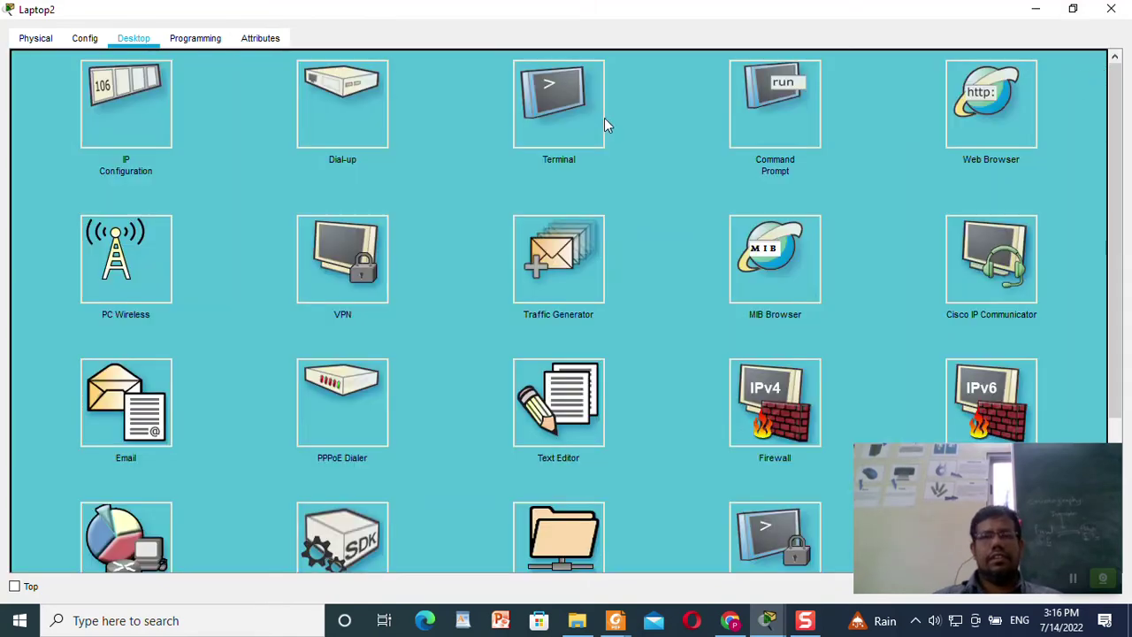
left_click(164, 111)
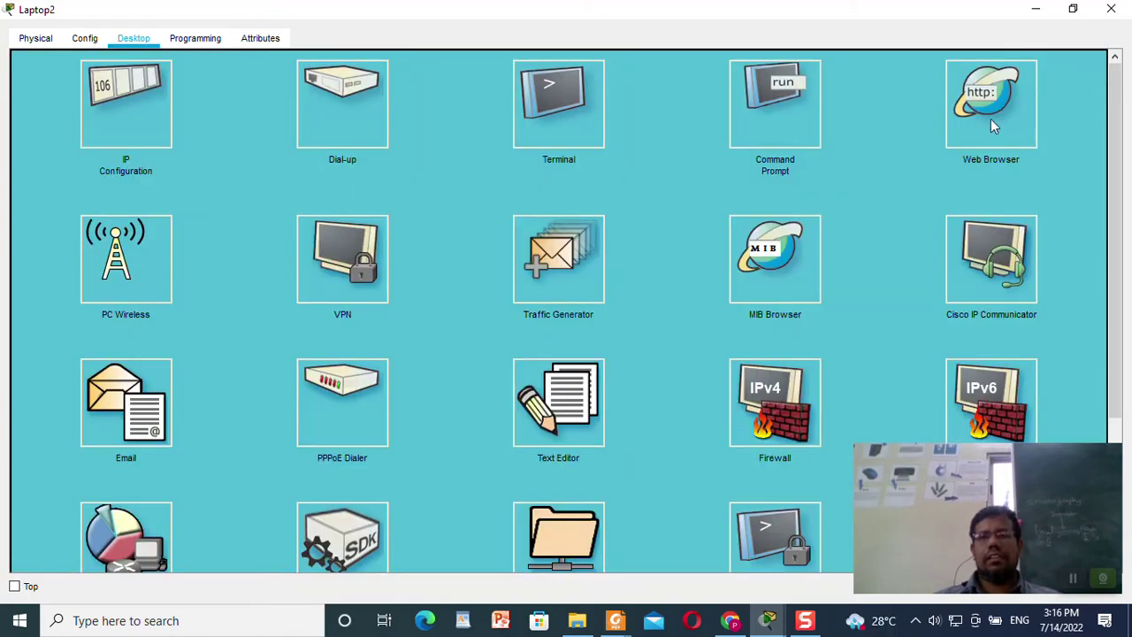
left_click(995, 118)
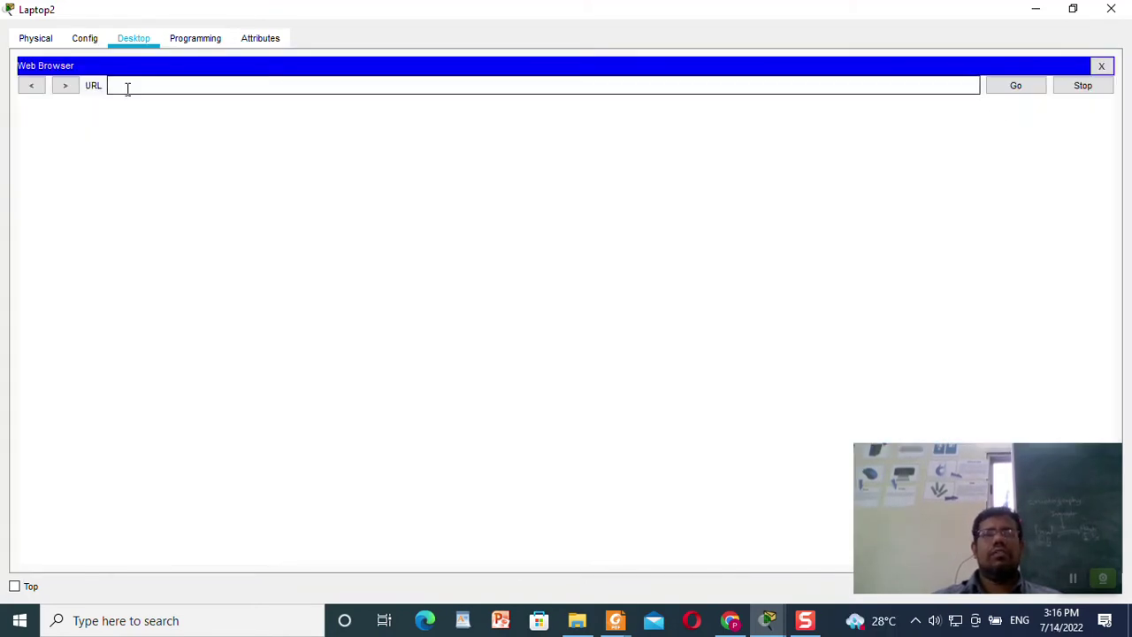
left_click(171, 81)
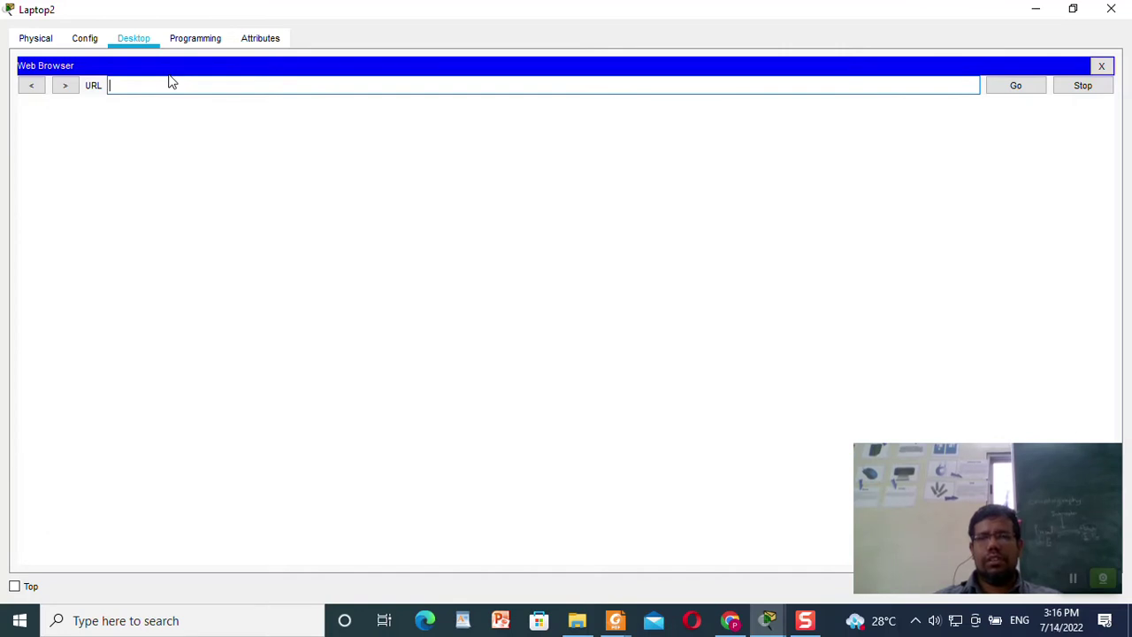
type("10.10.10.")
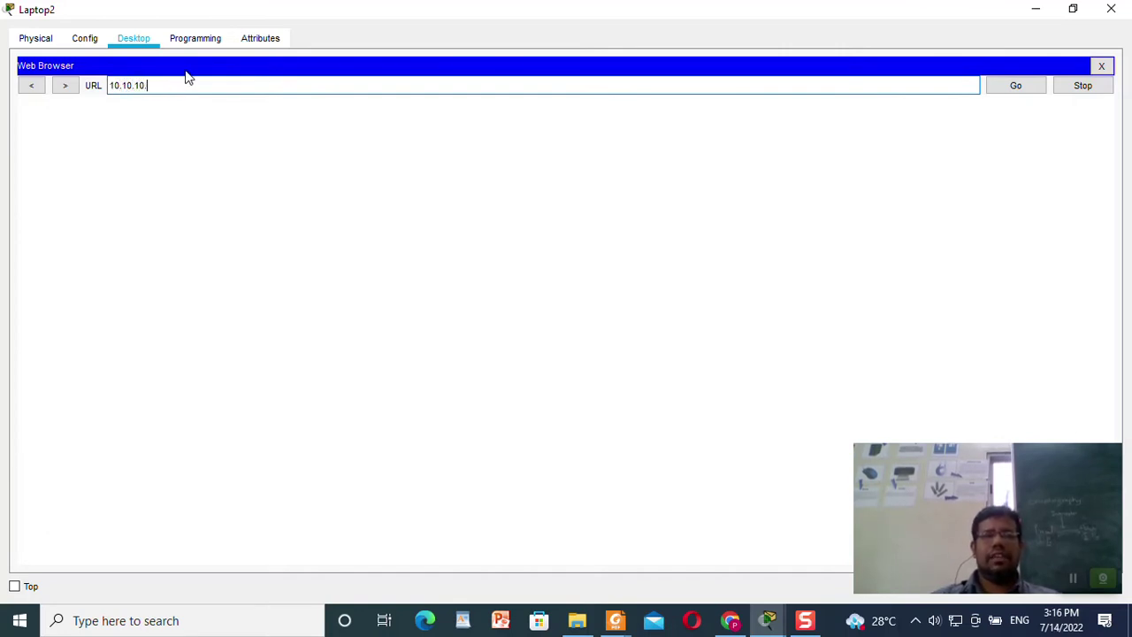
type("5")
key("Return")
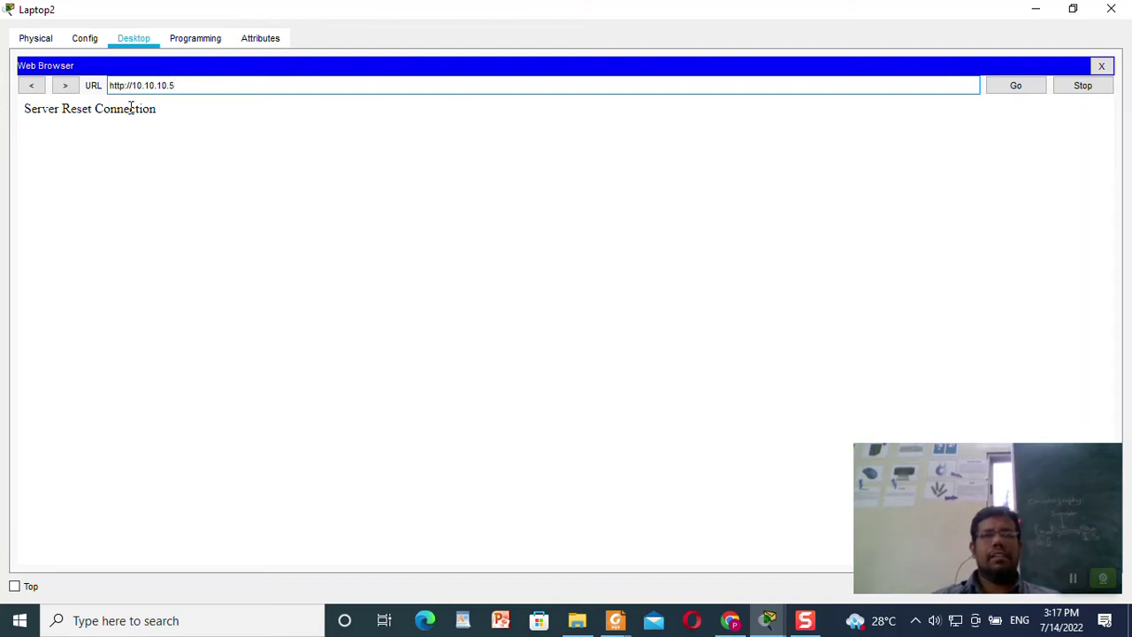
type("s")
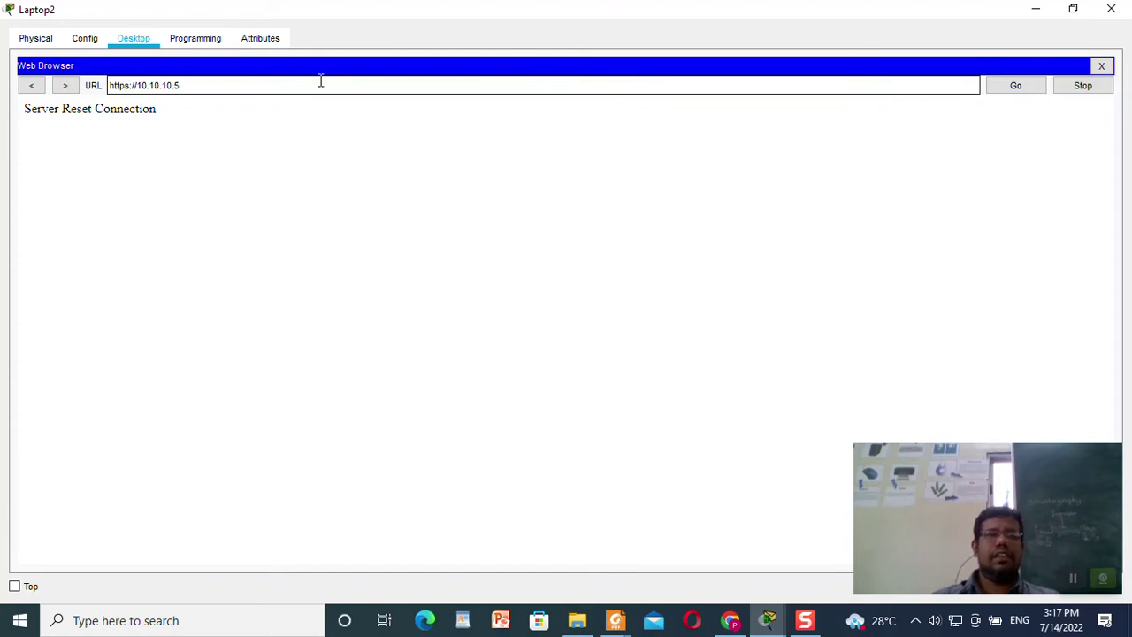
key("Return")
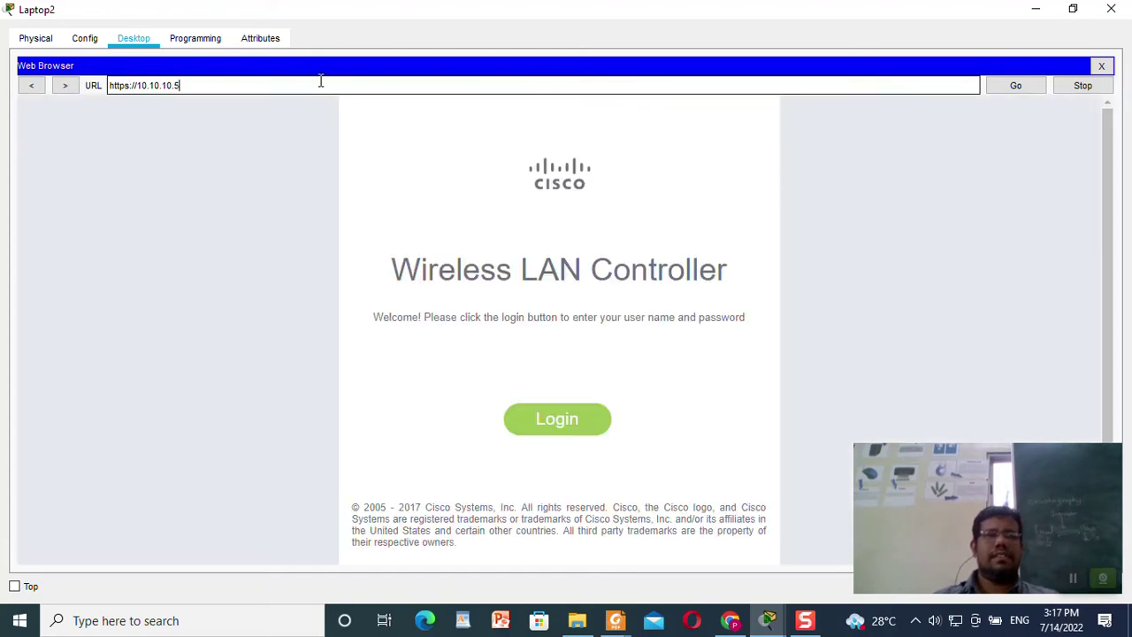
- Log in to the controller with the admin username and password
left_click(572, 425)
type("Admin")
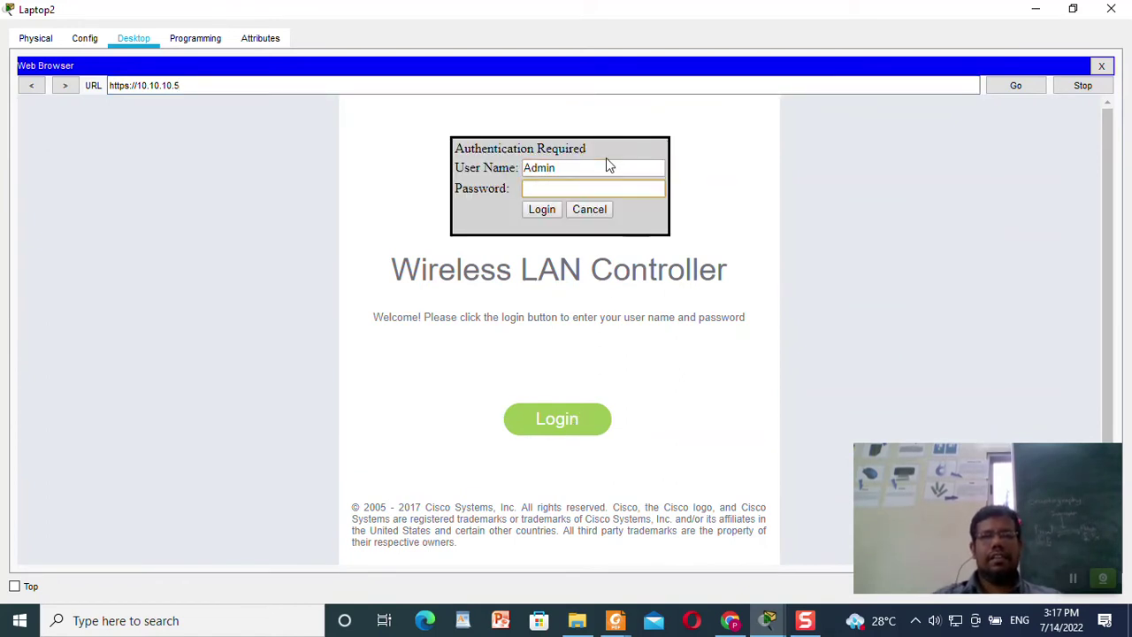
key("ctrl+a")
type("admin")
key("Tab")
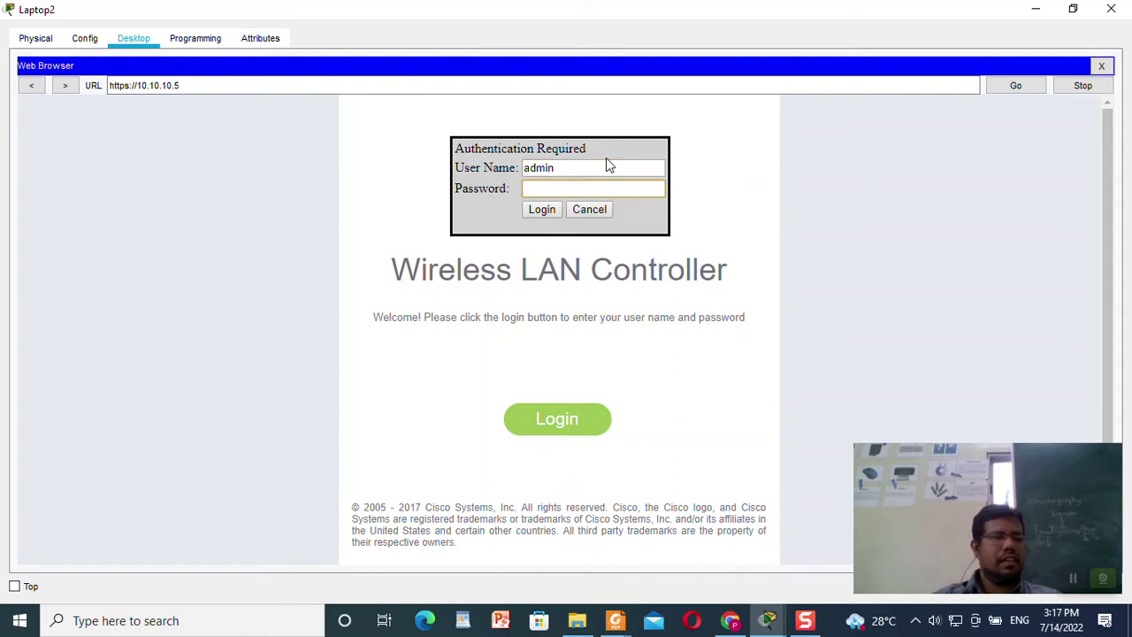
type("Cisco@1234")
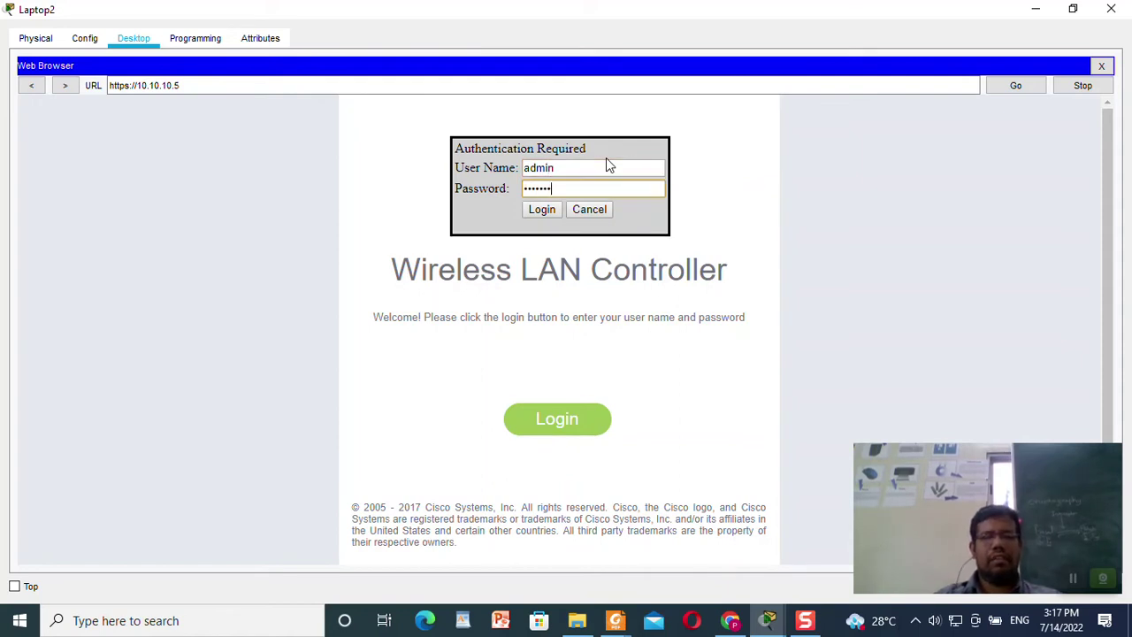
key("Return")
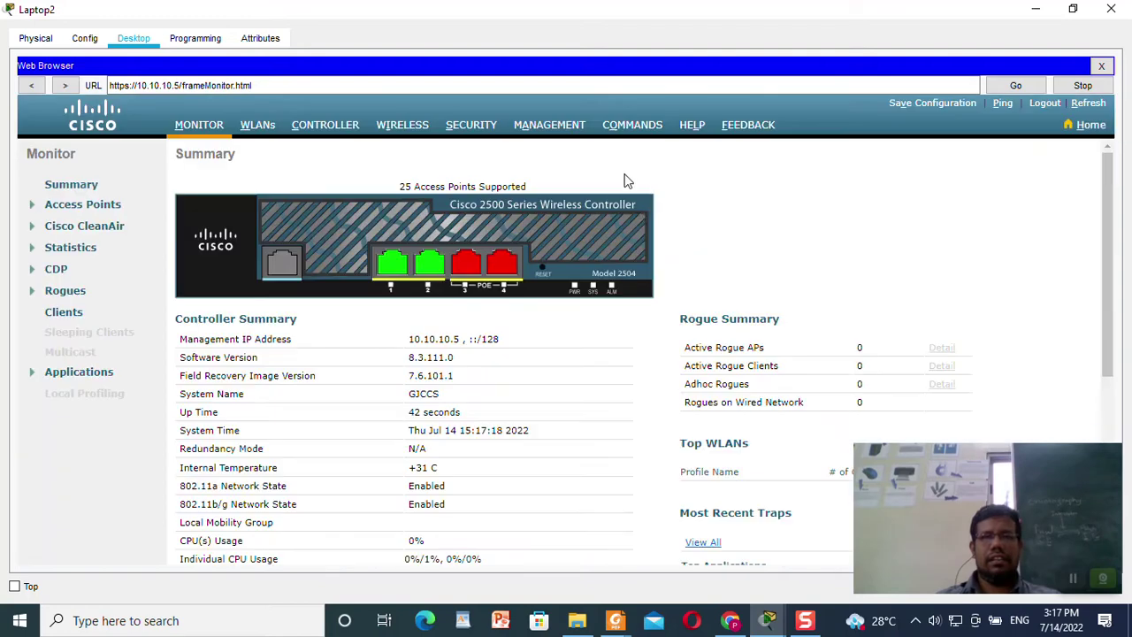
scroll(752, 336, "down", 2)
scroll(745, 321, "up", 2)
- Open WLAN ID 1 from the controller's WLAN list and retype its SSID as Student
left_click(409, 129)
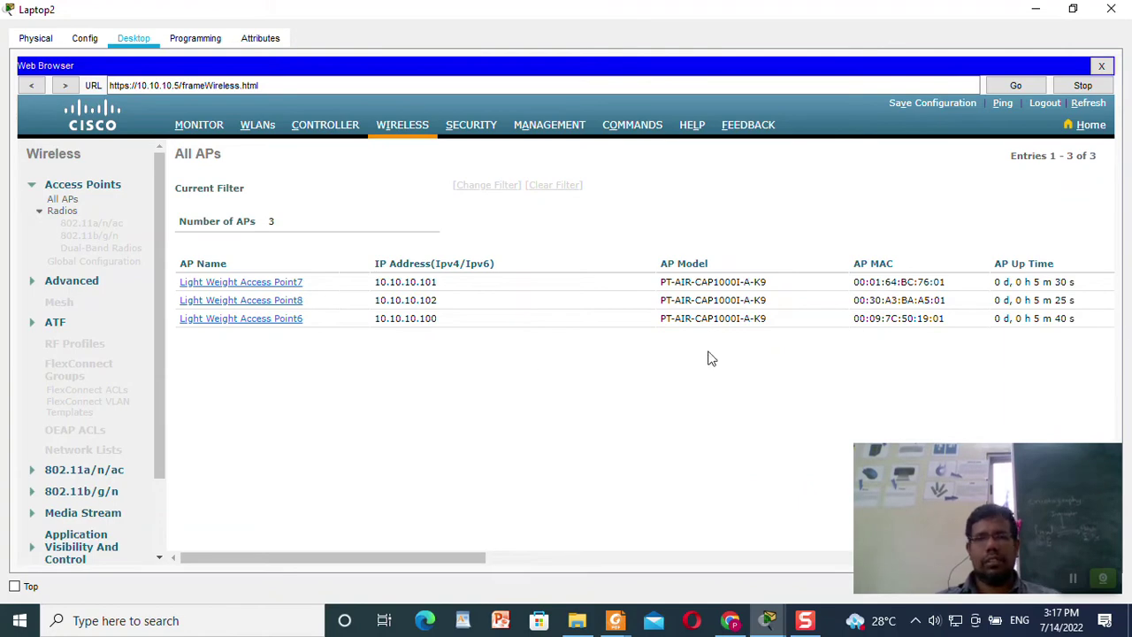
left_click(340, 128)
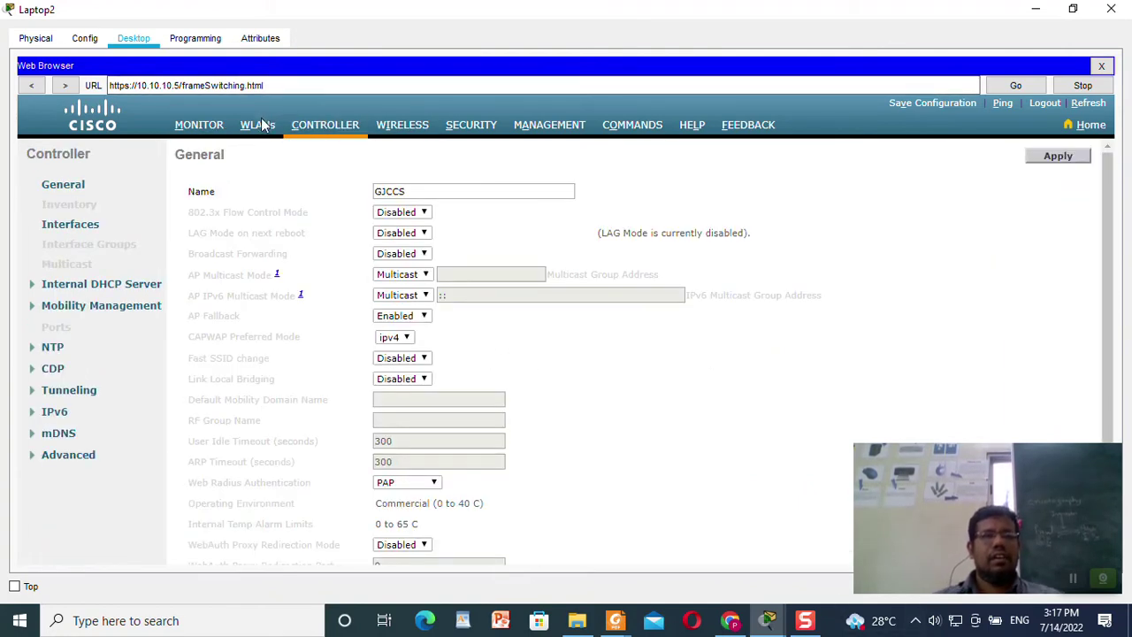
left_click(261, 129)
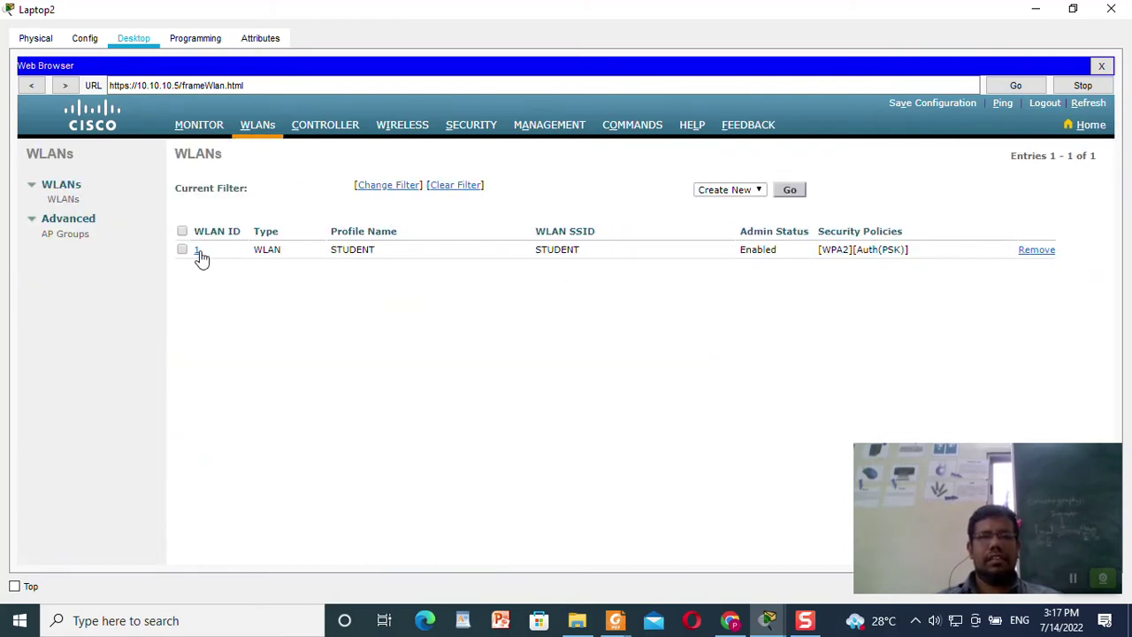
left_click(496, 254)
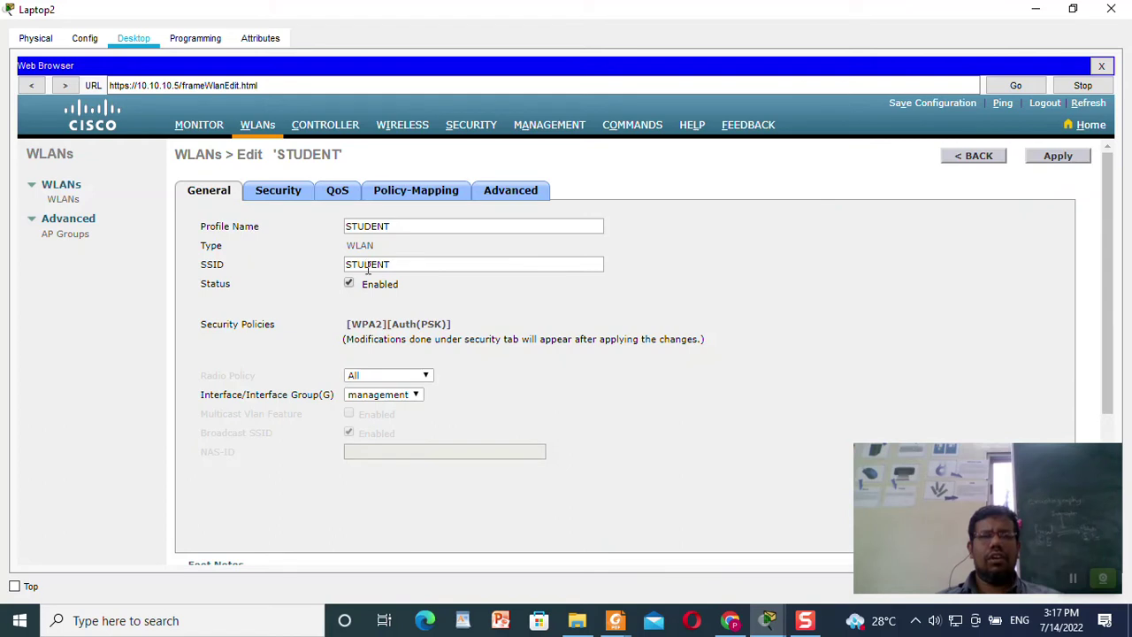
left_click_drag(394, 264, 280, 263)
type("Student")
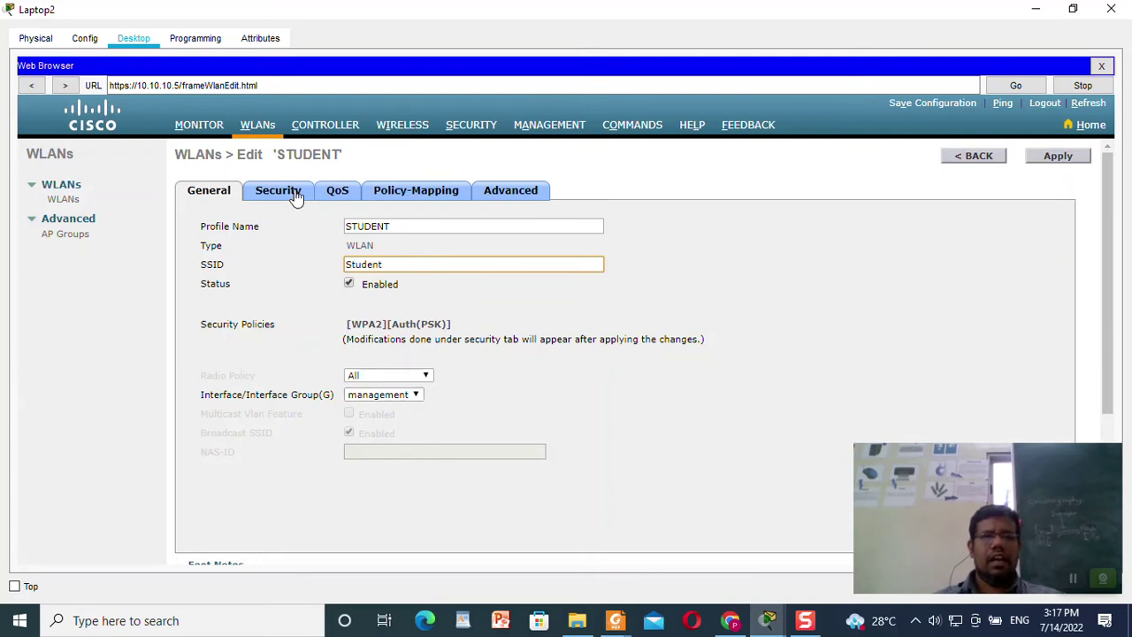
left_click(55, 199)
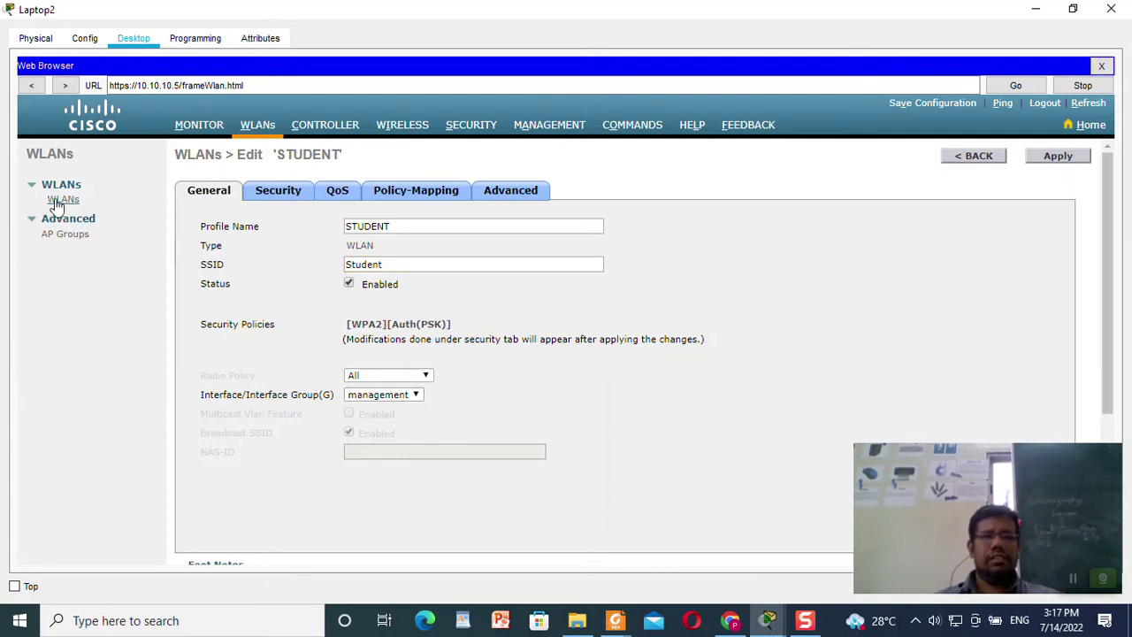
- Create a new WLAN with profile name TEACHER and SSID Teacher
left_click(790, 191)
left_click(411, 215)
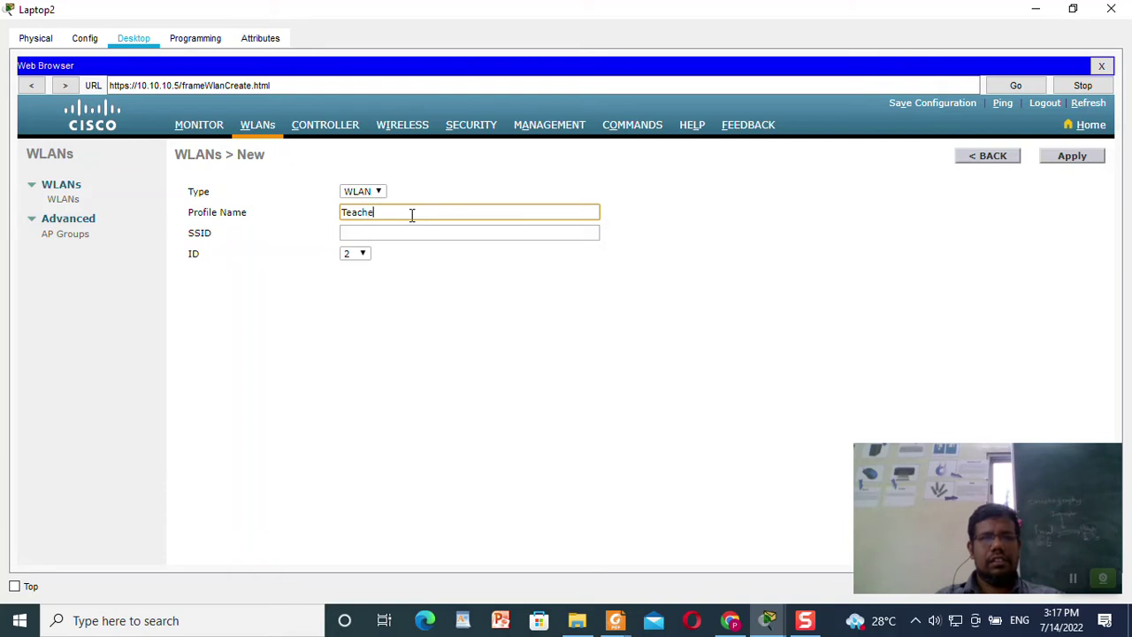
type("Teacher")
key("Tab")
key("shift+Tab")
type("TEA")
key("Tab")
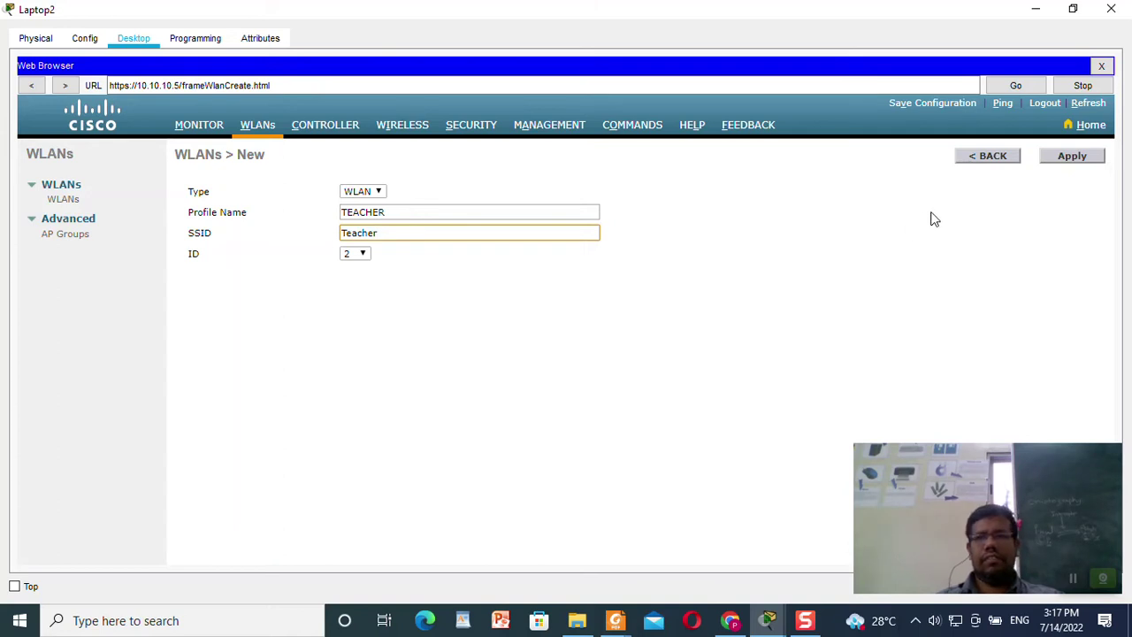
left_click(1064, 169)
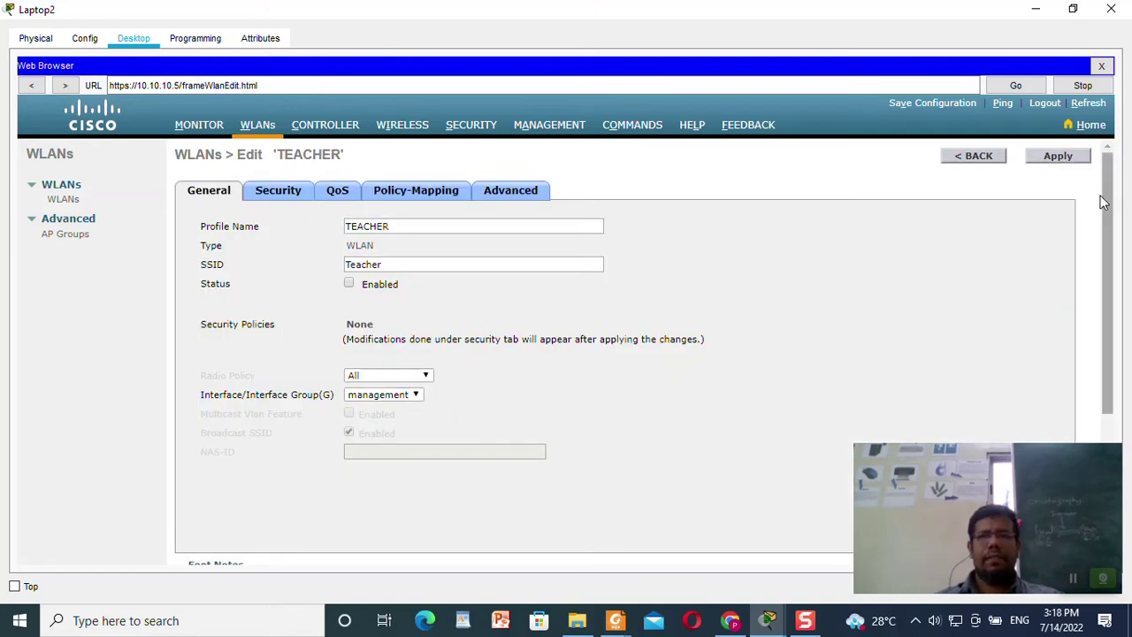
left_click(1060, 159)
- Set WLAN 2 (TEACHER) status to Enabled and apply
left_click(62, 199)
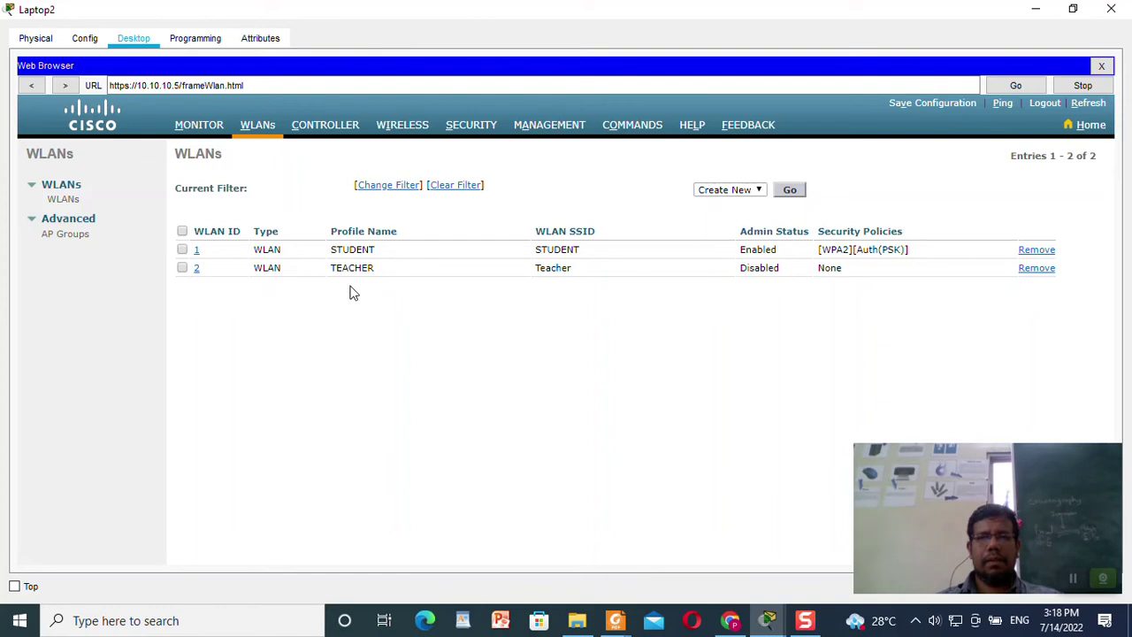
left_click(197, 268)
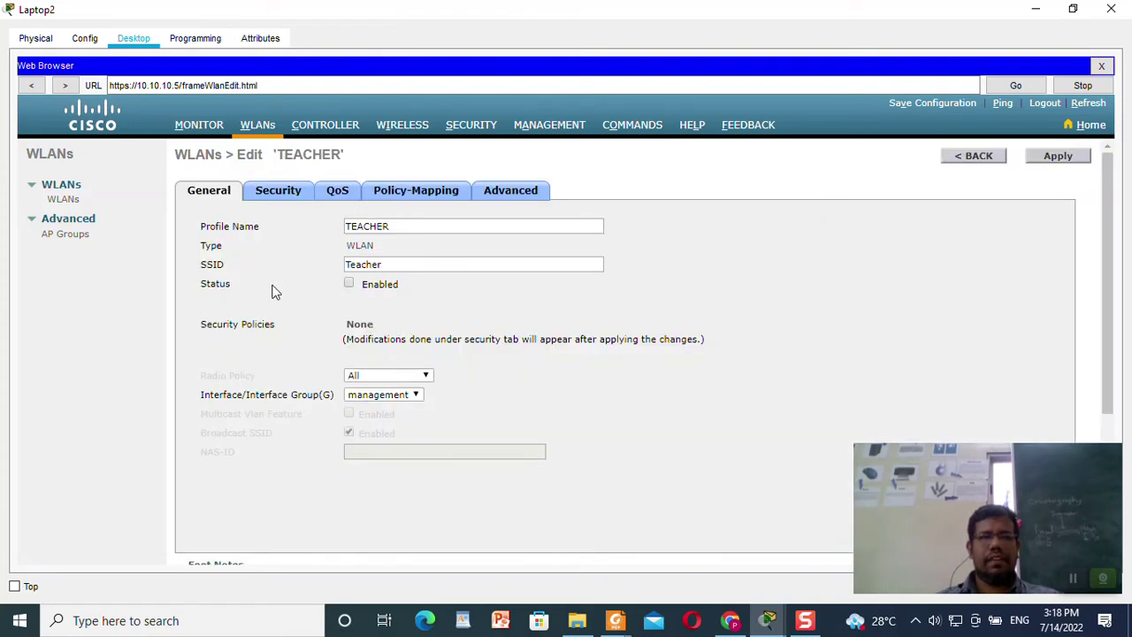
left_click(349, 283)
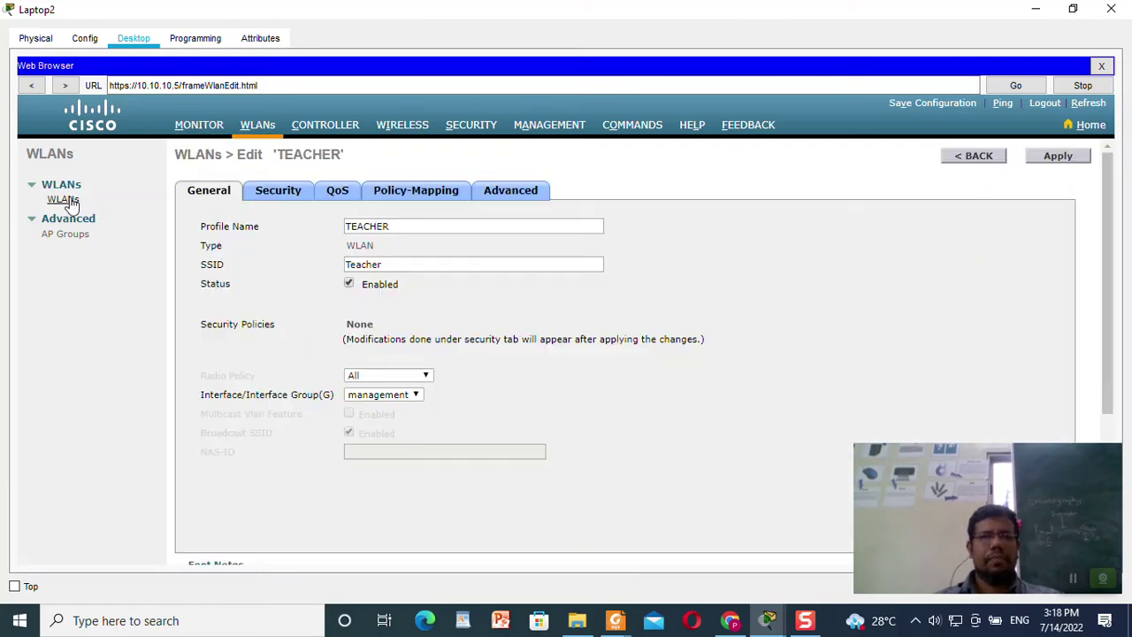
left_click(63, 199)
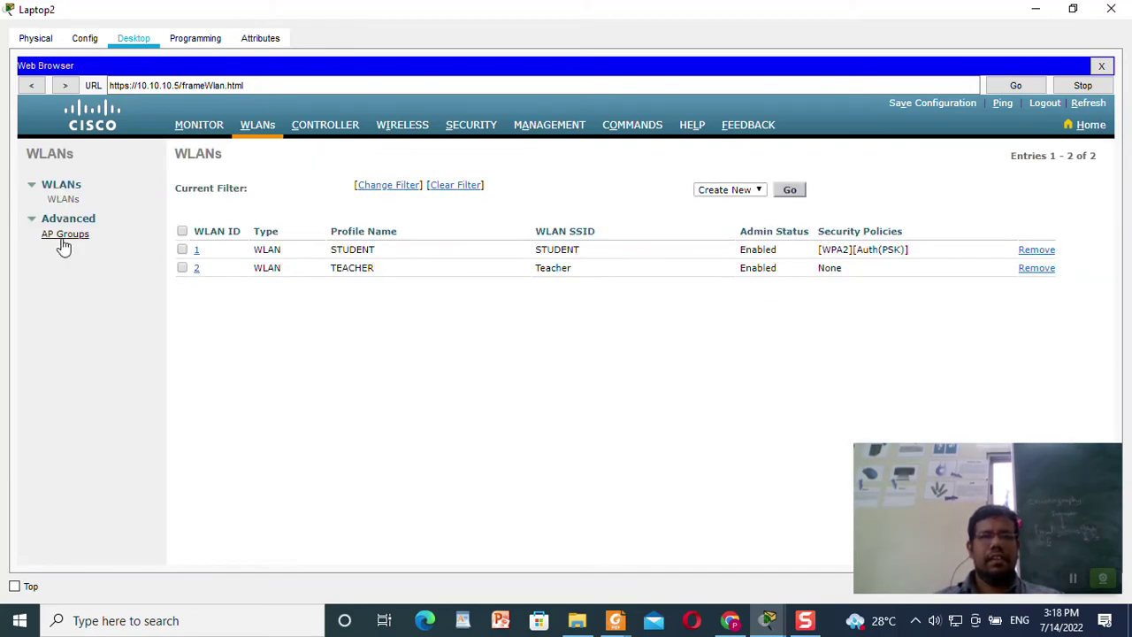
- Change WLAN 1's SSID to Student, apply and confirm, then return to the WLAN list
left_click(196, 249)
left_click_drag(427, 265, 293, 265)
type("Student")
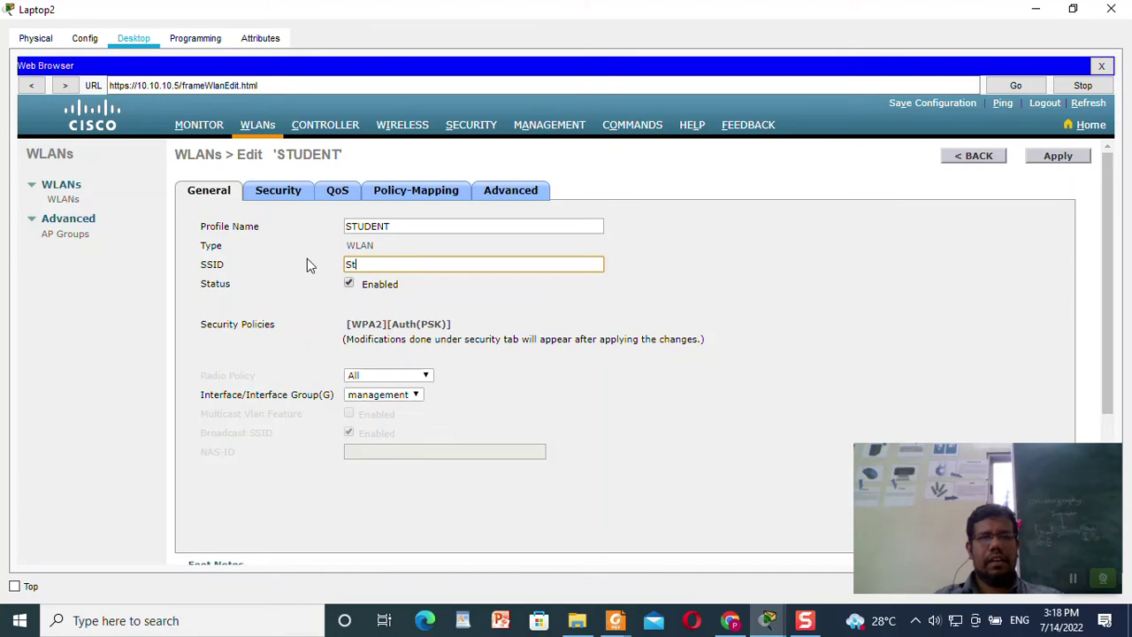
left_click(1064, 160)
left_click(653, 344)
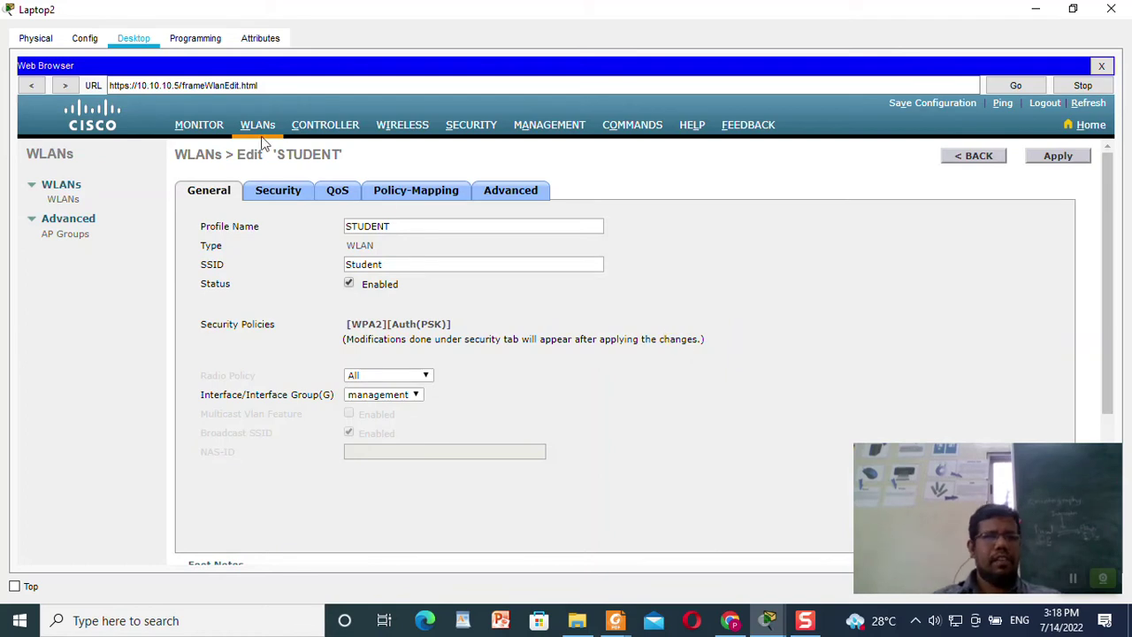
left_click(76, 202)
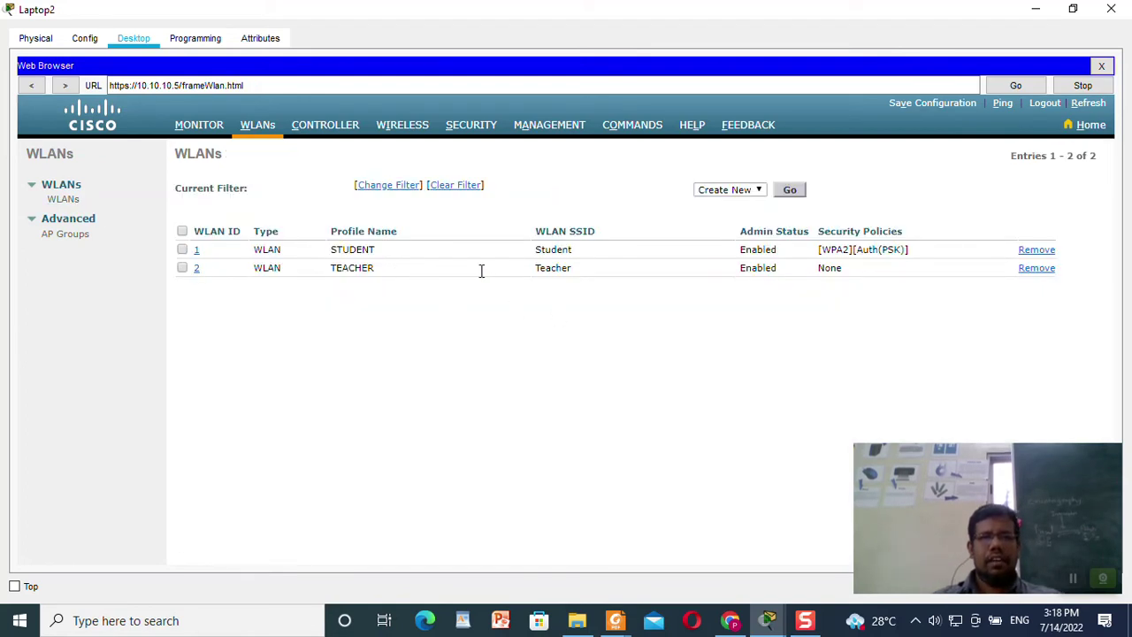
- Add AP group STUDENT with description 'Student AP'
left_click(72, 237)
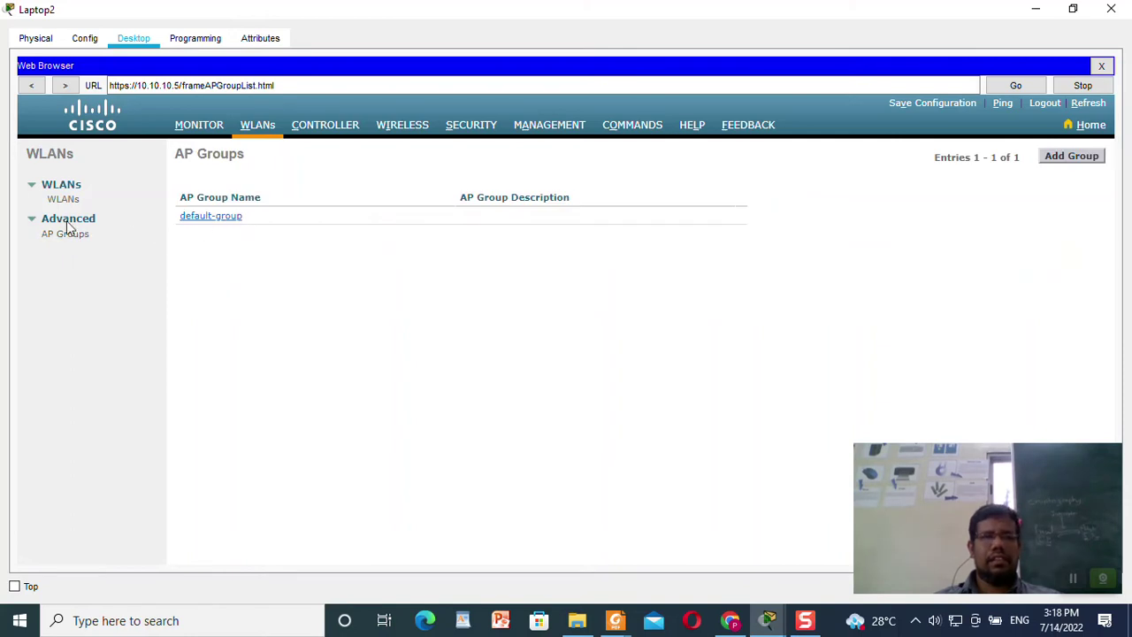
left_click(1057, 159)
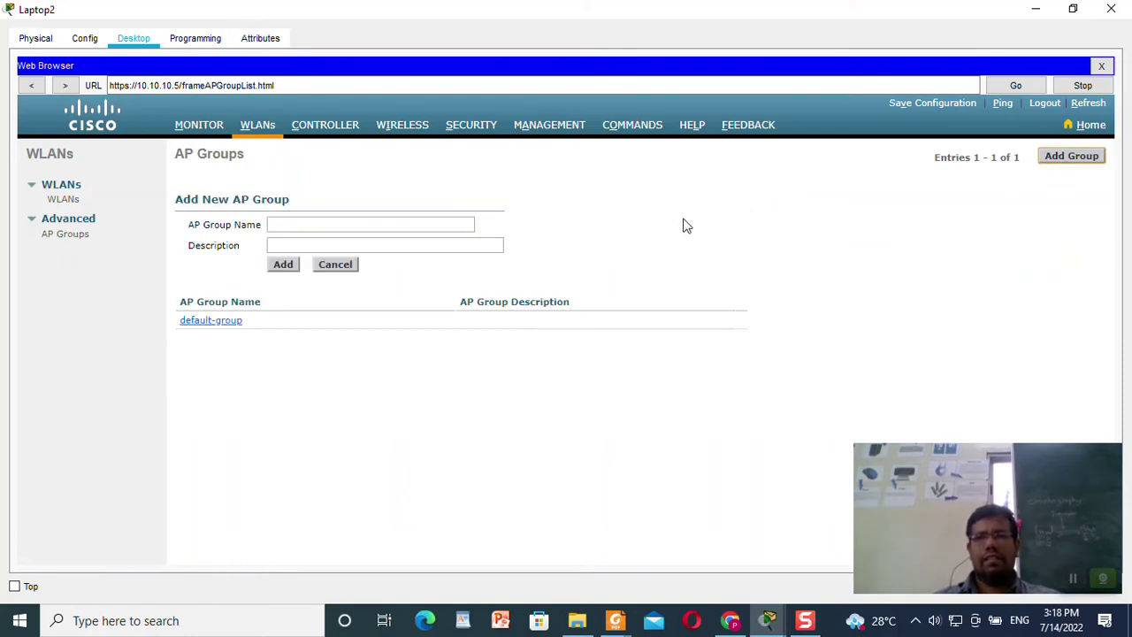
left_click(315, 227)
type("Studnet")
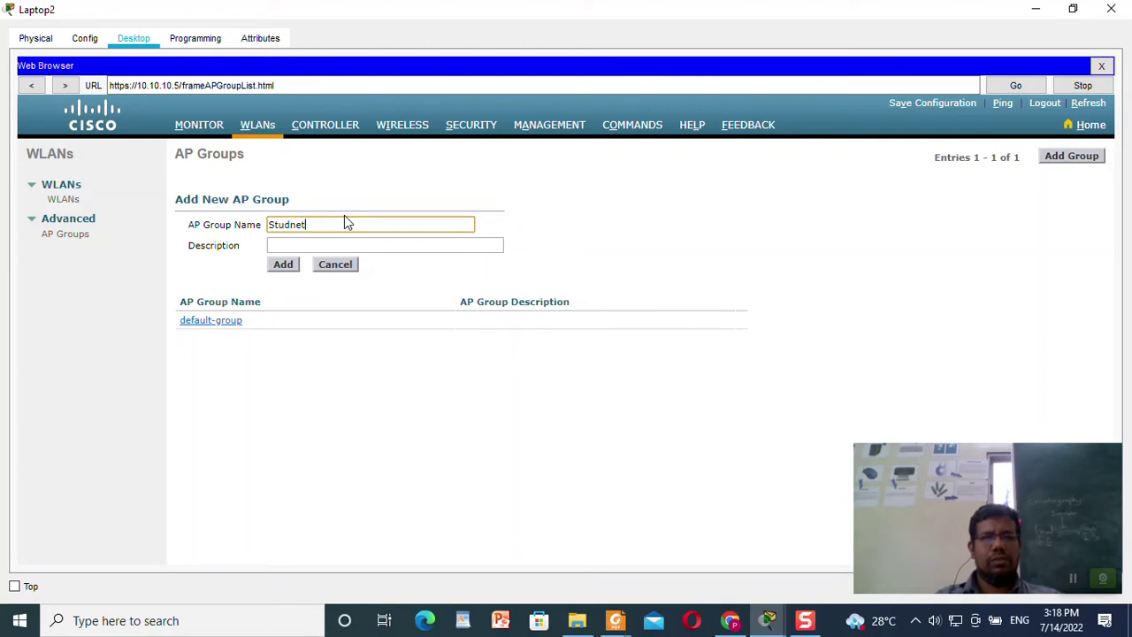
key("Tab")
key("shift+Tab")
type("Student")
key("Tab")
type("Student AP")
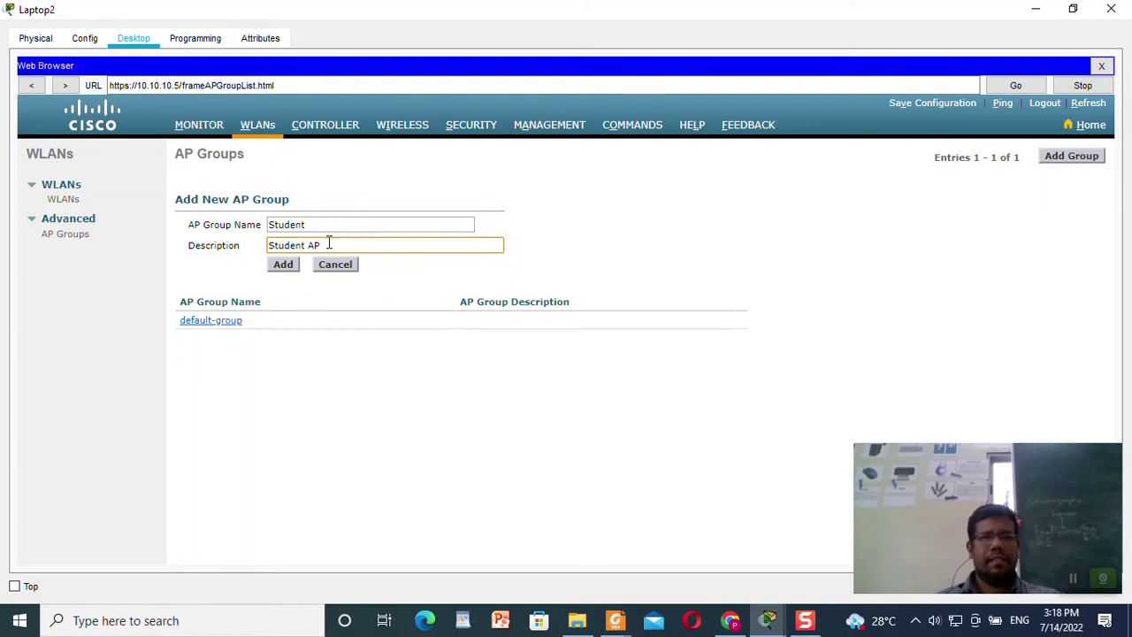
key("shift+Tab")
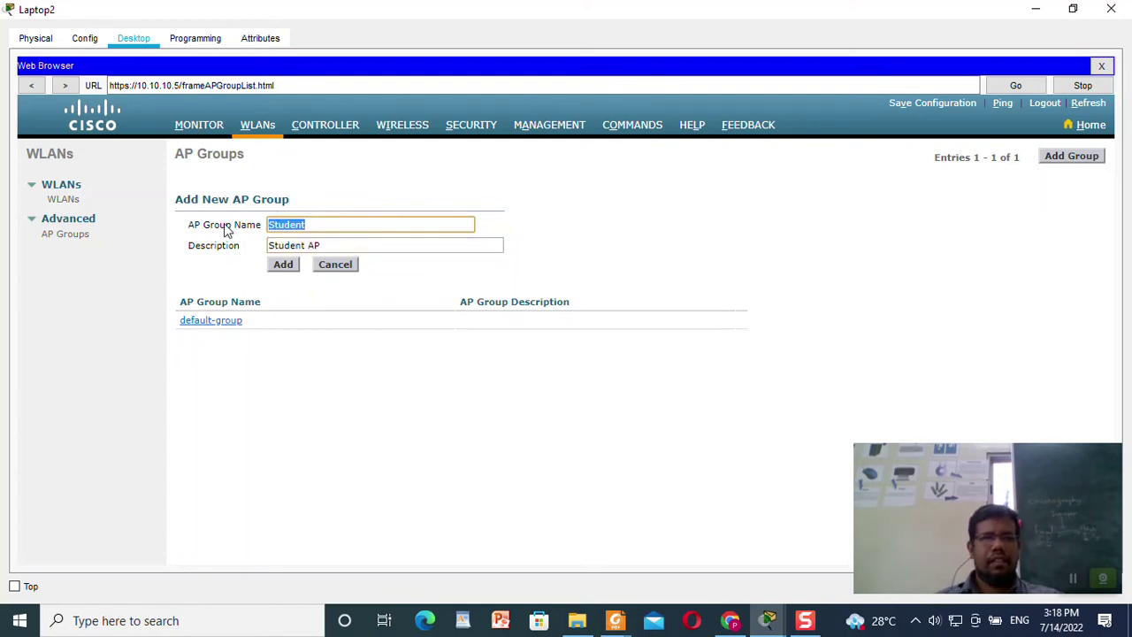
type("STUDENT")
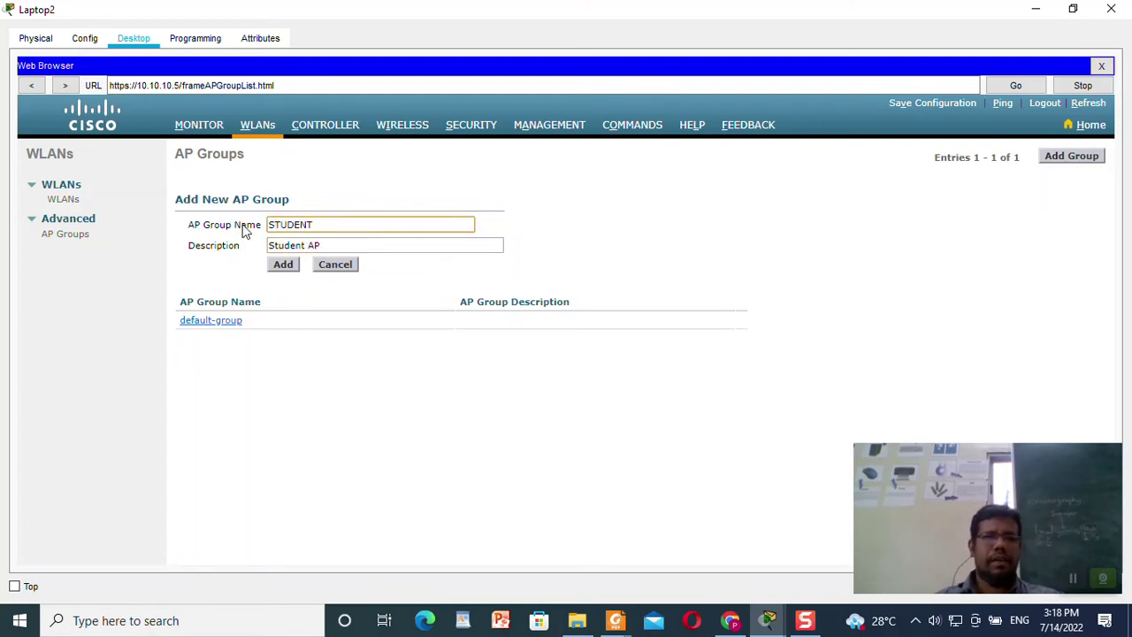
left_click(283, 264)
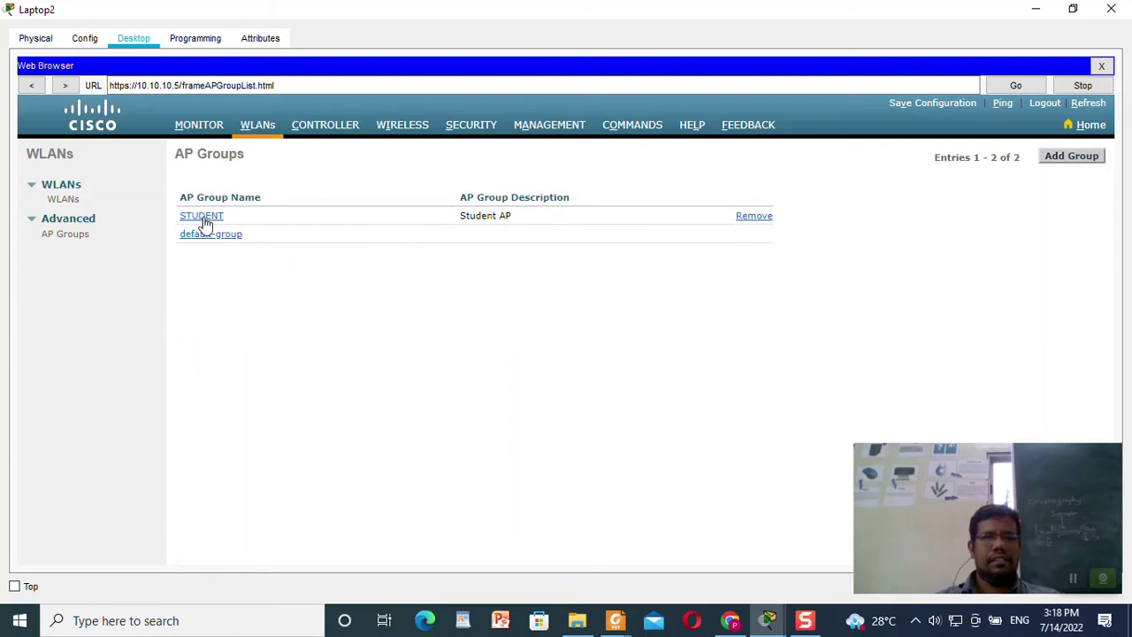
- Map the Student WLAN to the STUDENT AP group
left_click(203, 217)
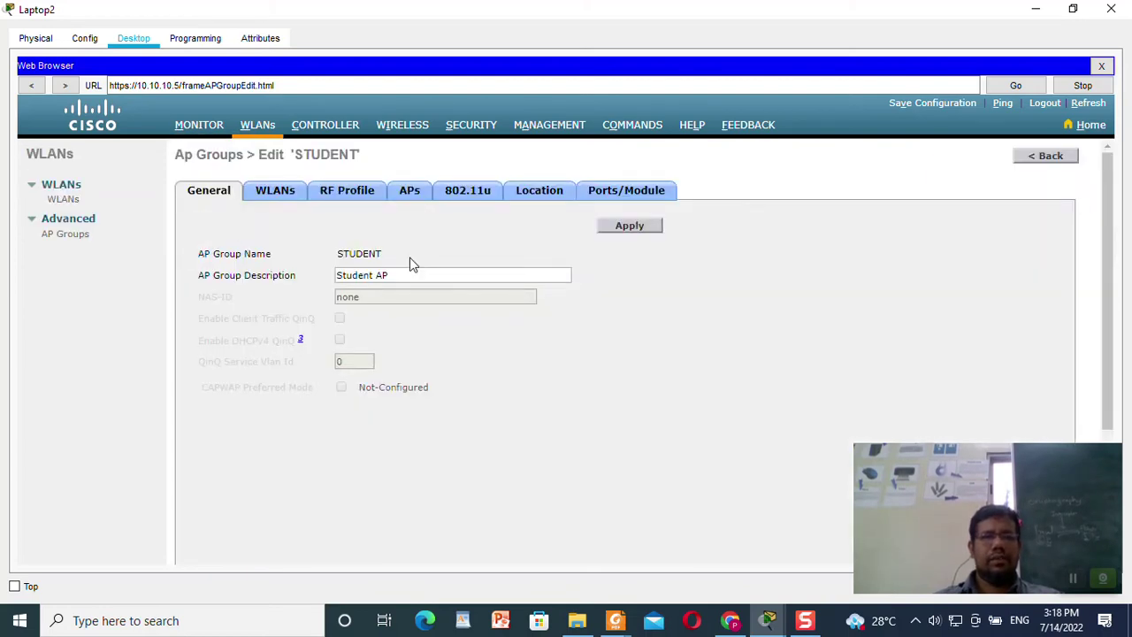
left_click(281, 195)
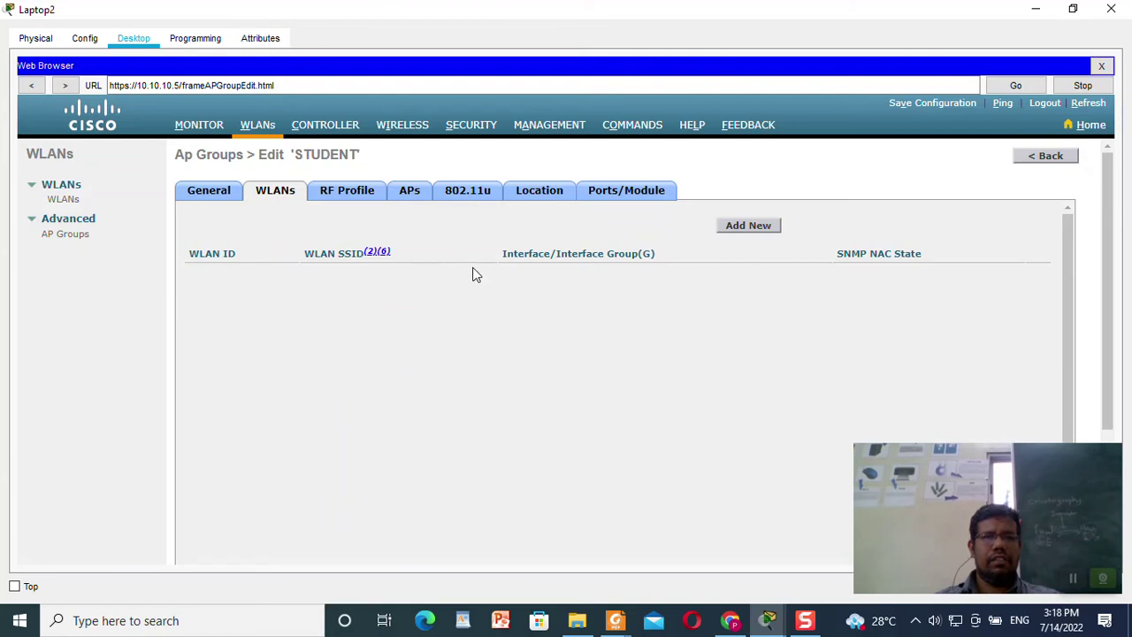
left_click(759, 230)
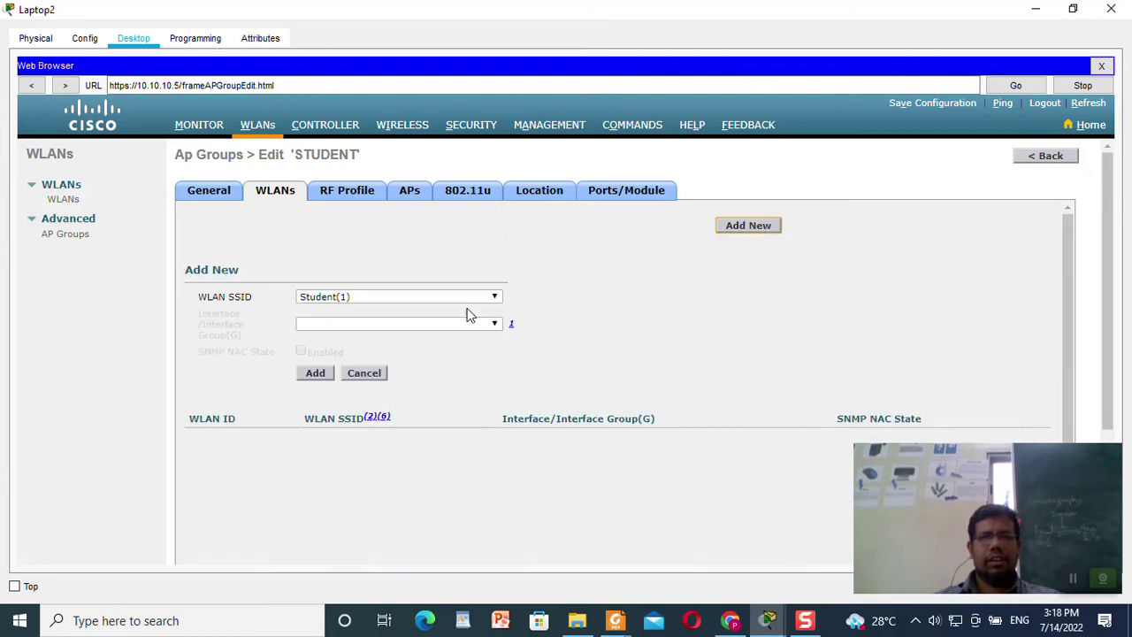
left_click(316, 373)
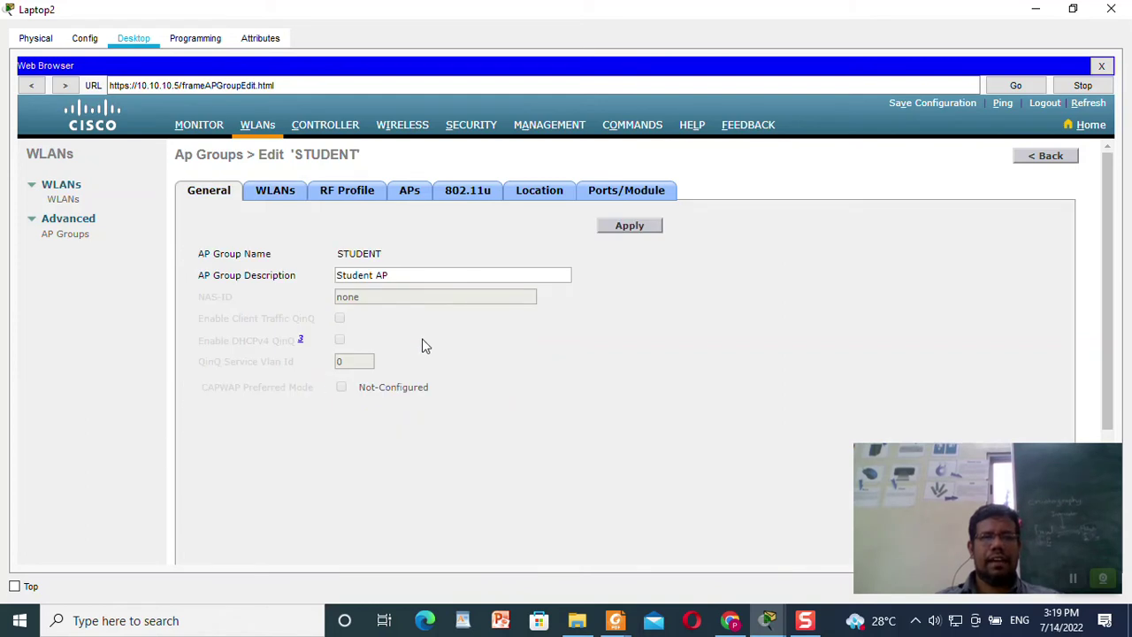
- Add Light Weight Access Point7 and Point8 to the STUDENT group and return to the AP Groups list
left_click(411, 192)
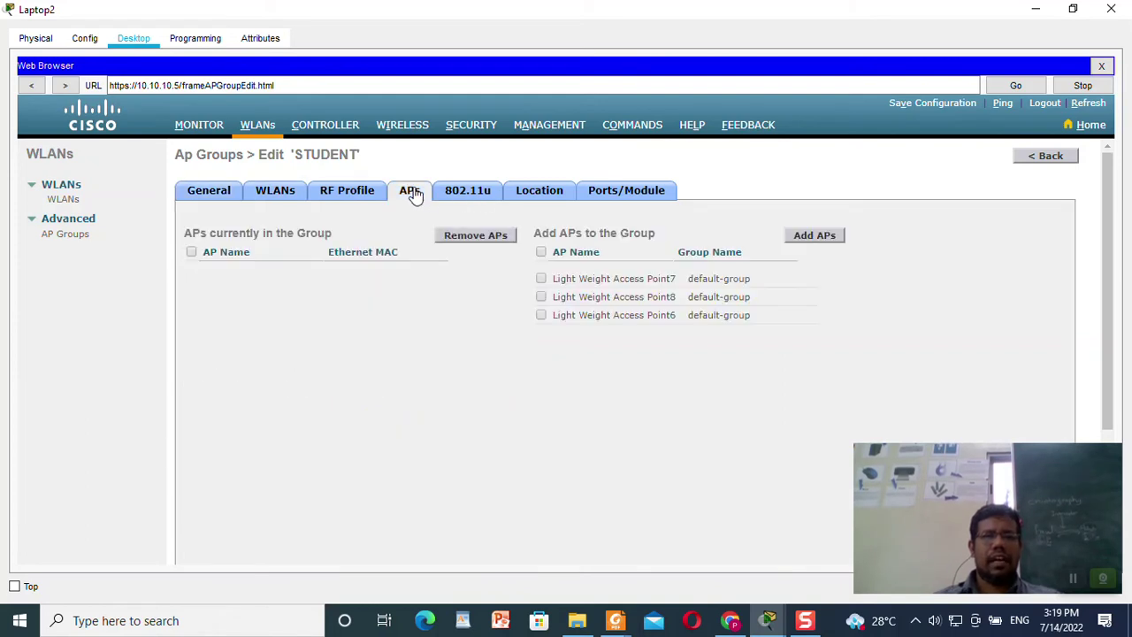
left_click(540, 279)
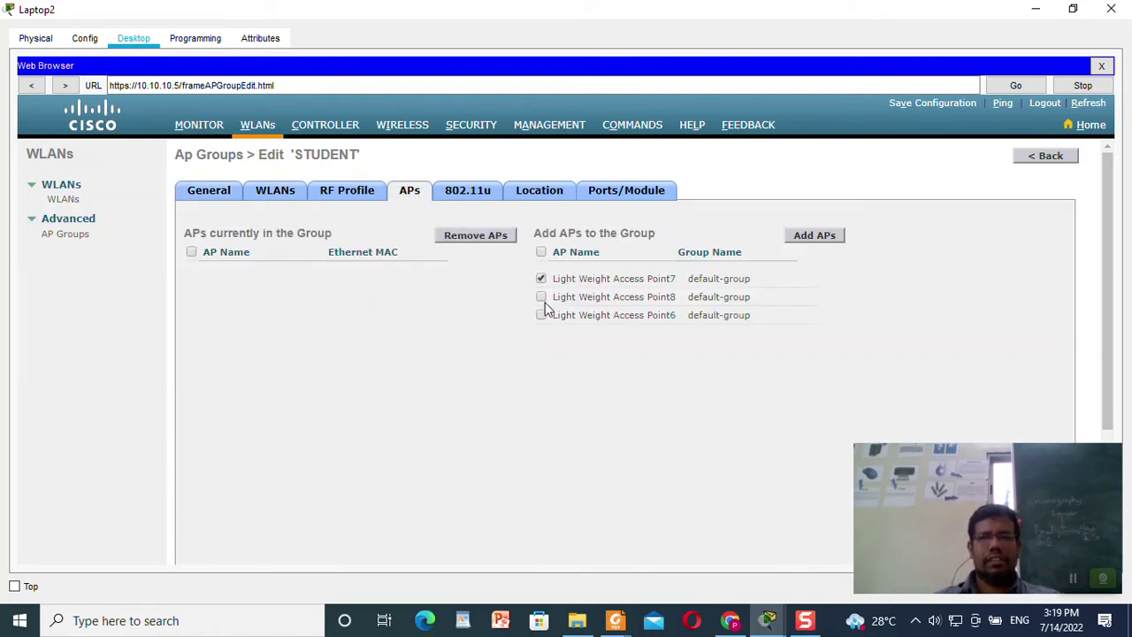
left_click(540, 297)
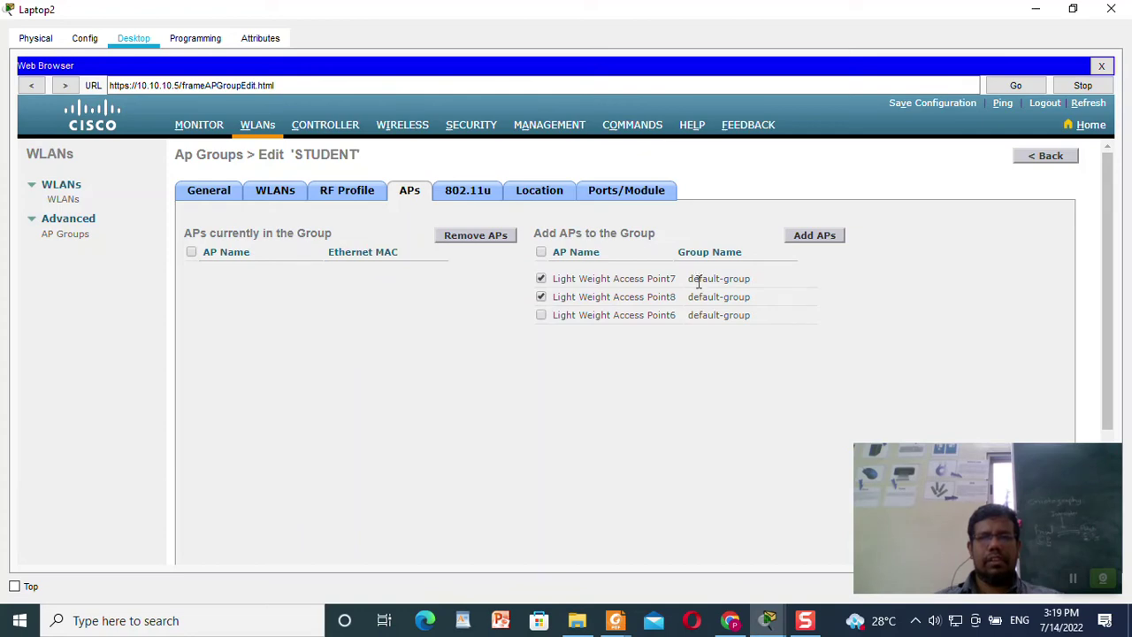
left_click(814, 235)
left_click(664, 336)
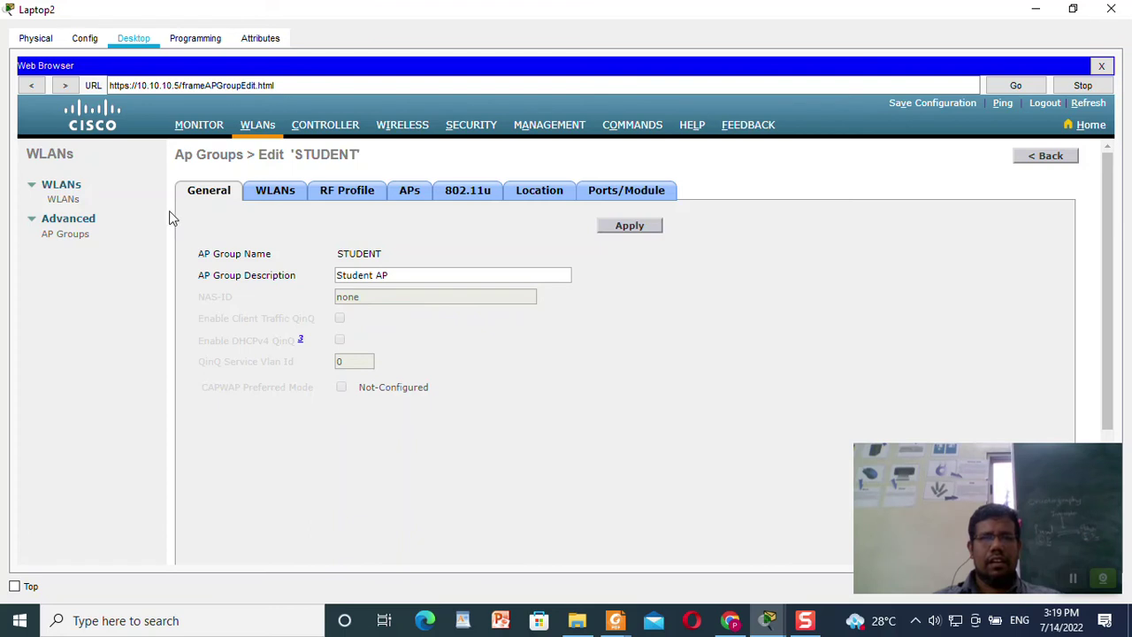
left_click(412, 193)
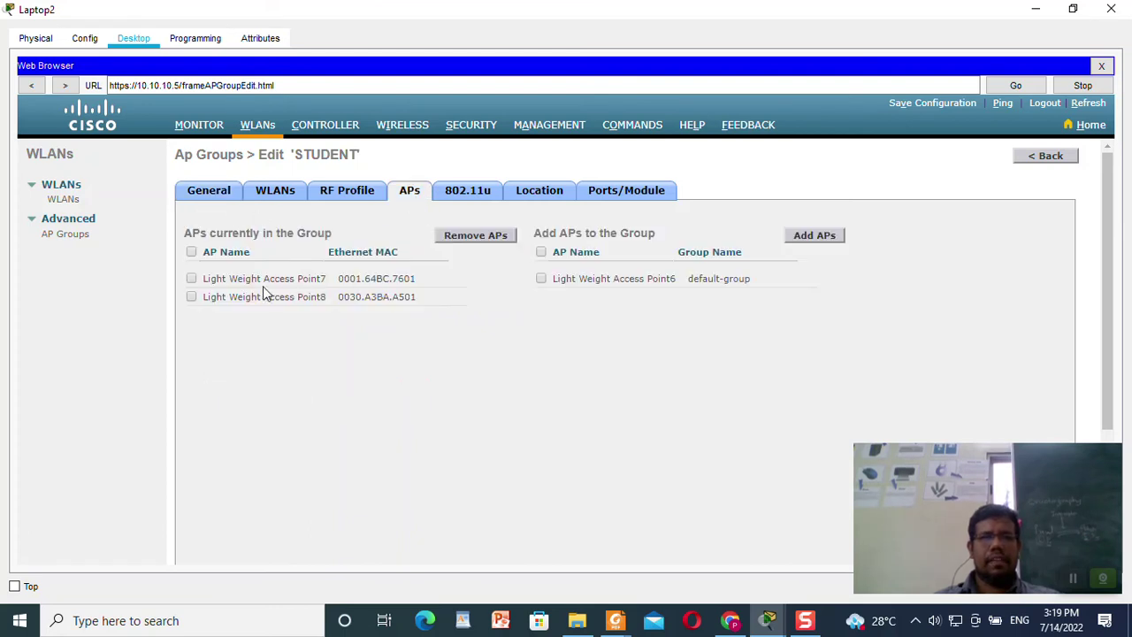
left_click(208, 193)
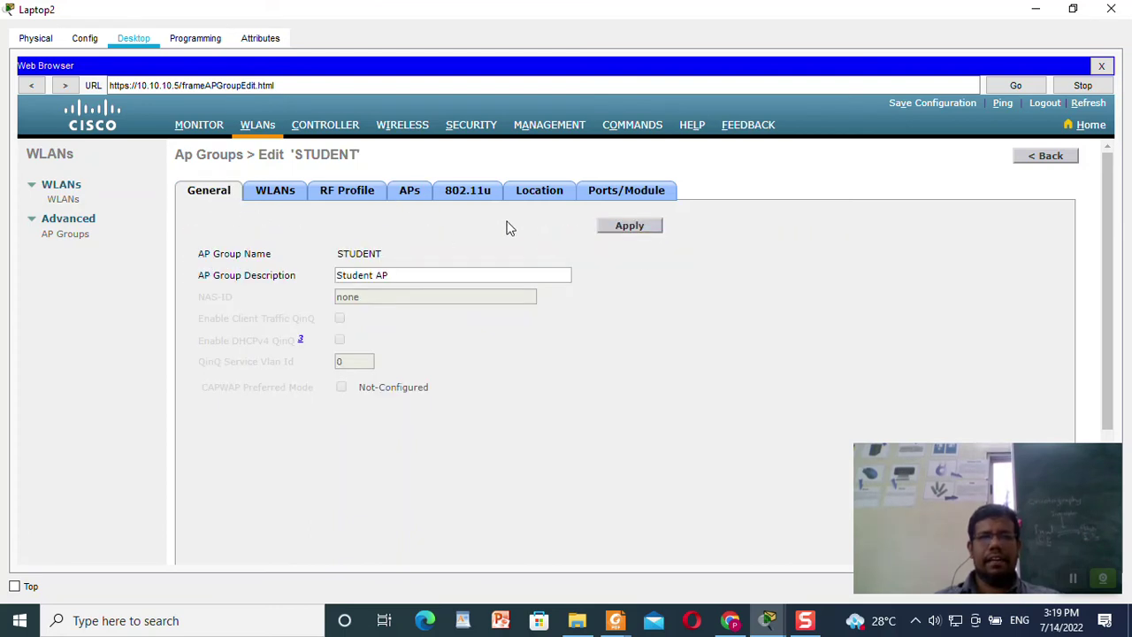
left_click(389, 197)
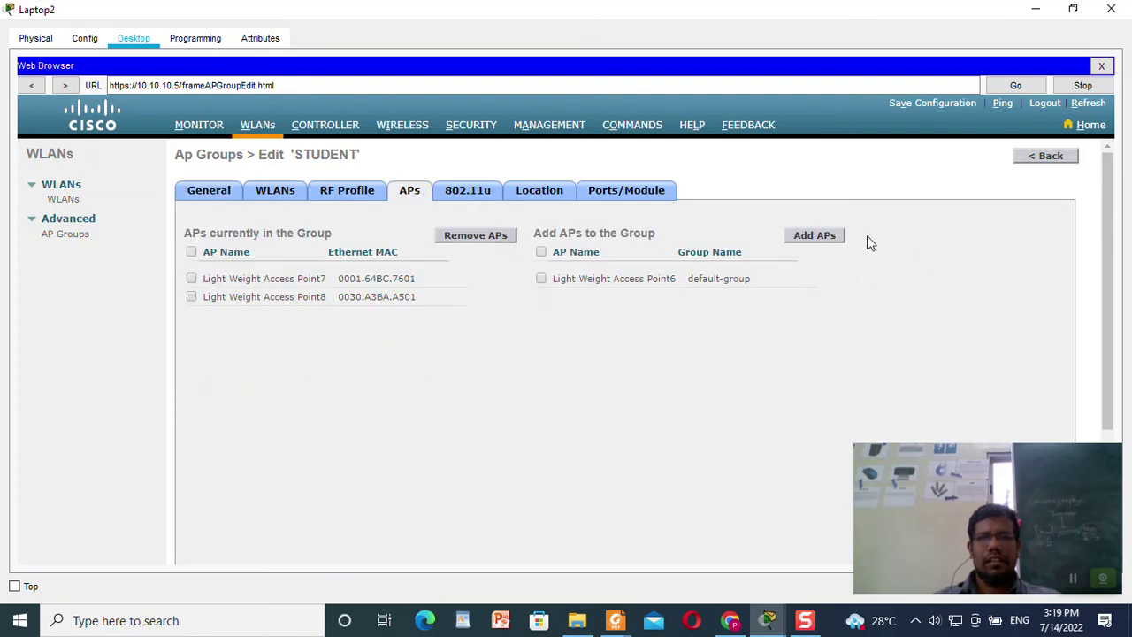
left_click(1033, 159)
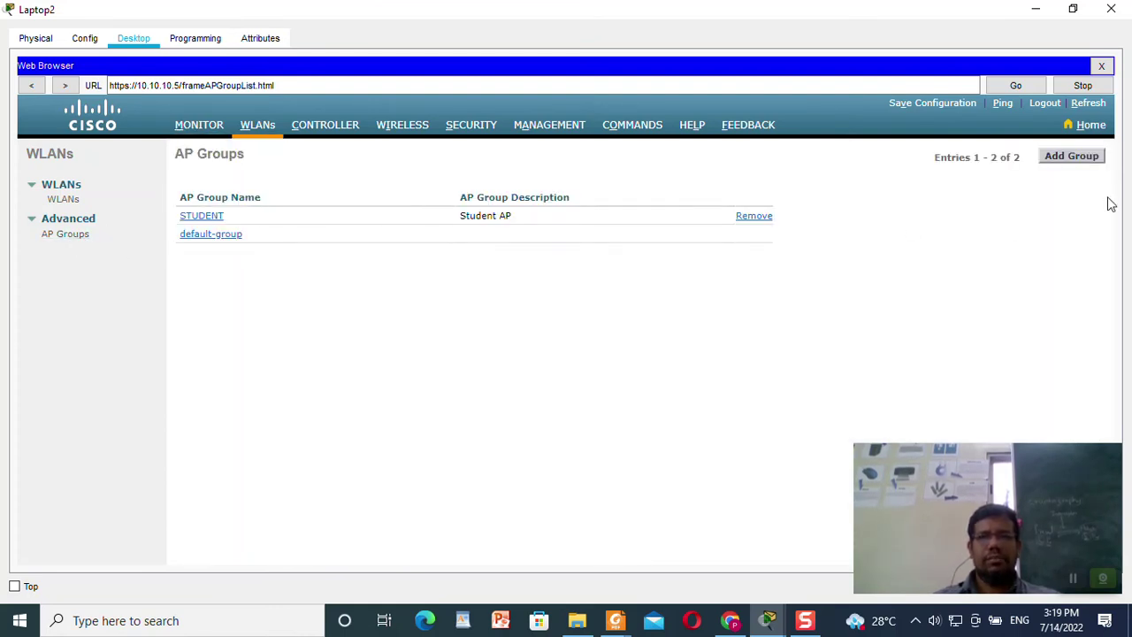
- Add an AP group named TEACHER with description 'Teacher AP' and open its edit page
left_click(1071, 158)
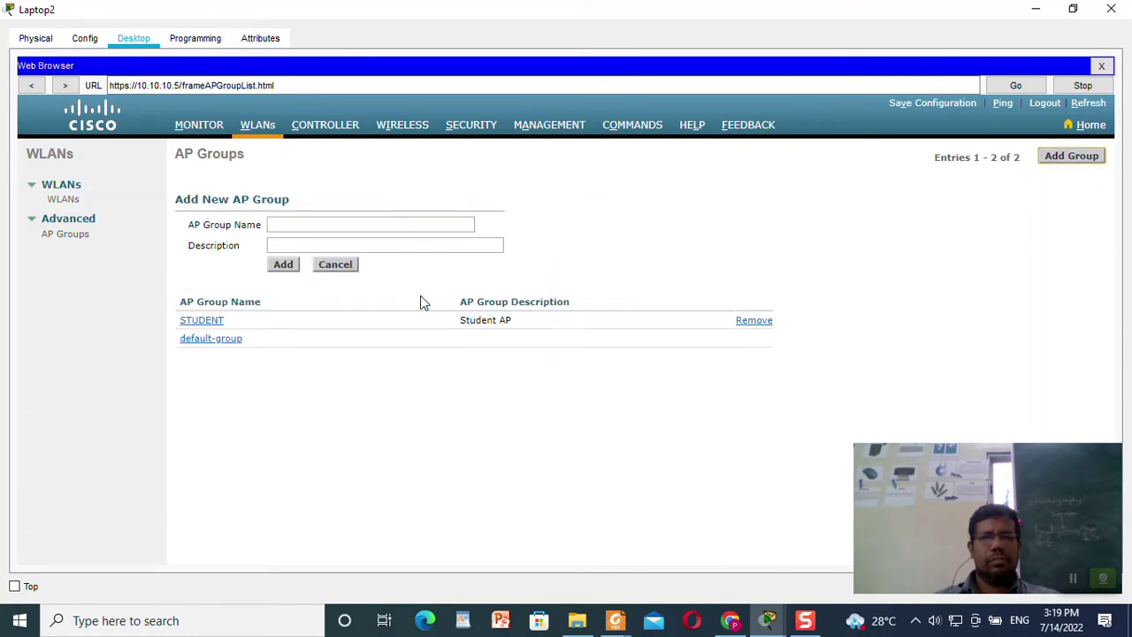
left_click(334, 221)
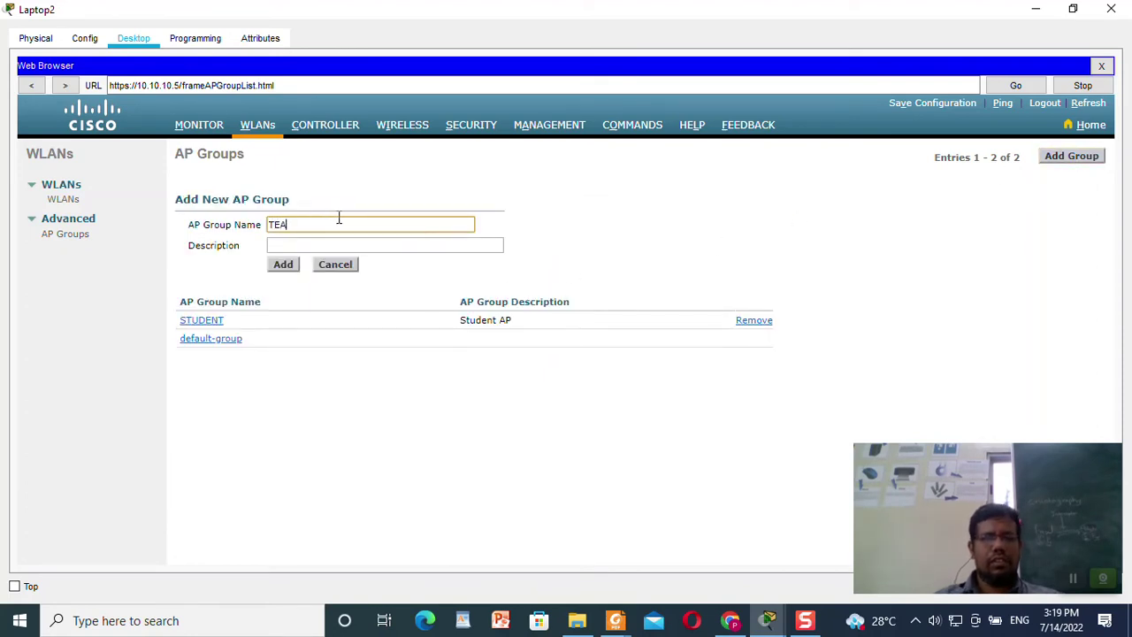
key("Tab")
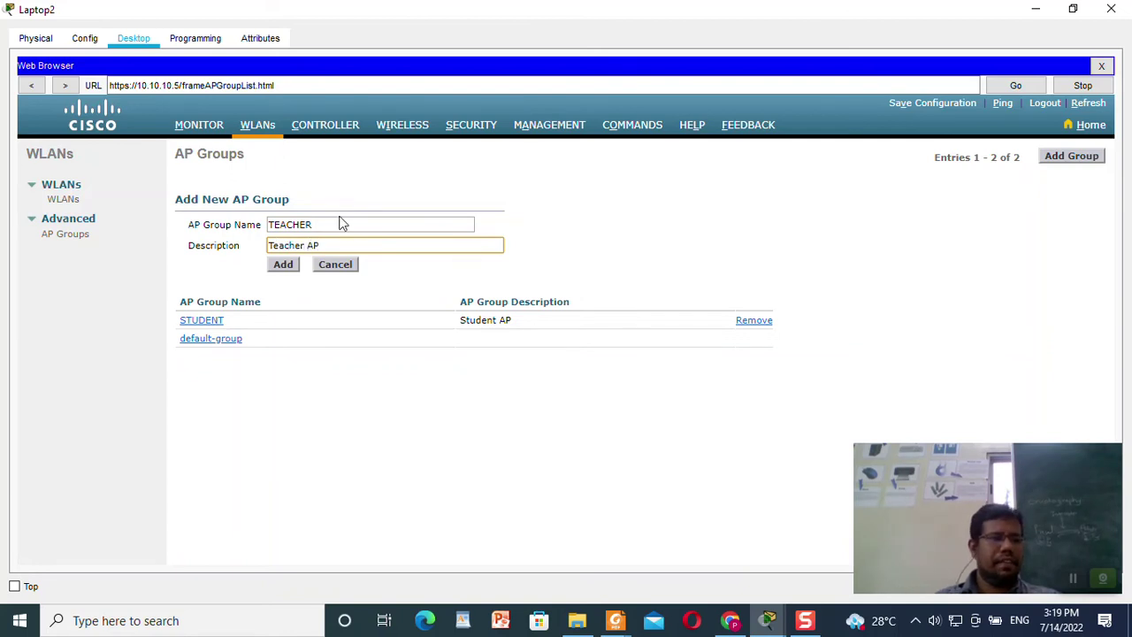
left_click(283, 265)
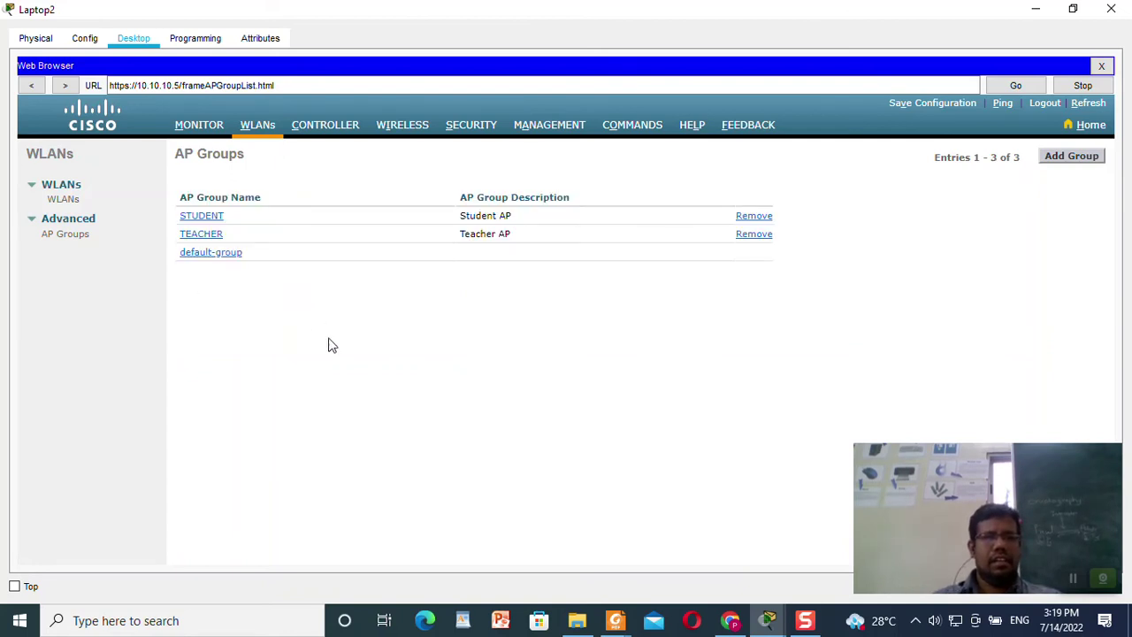
left_click(200, 237)
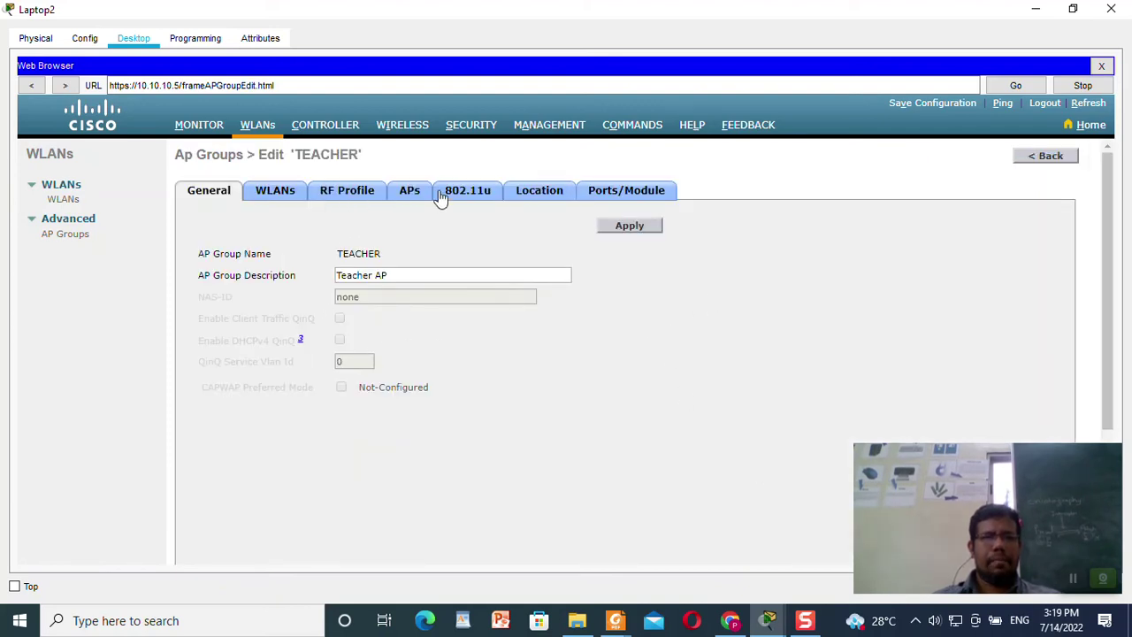
- Map the Teacher WLAN (ID 2) to the TEACHER AP group
left_click(272, 195)
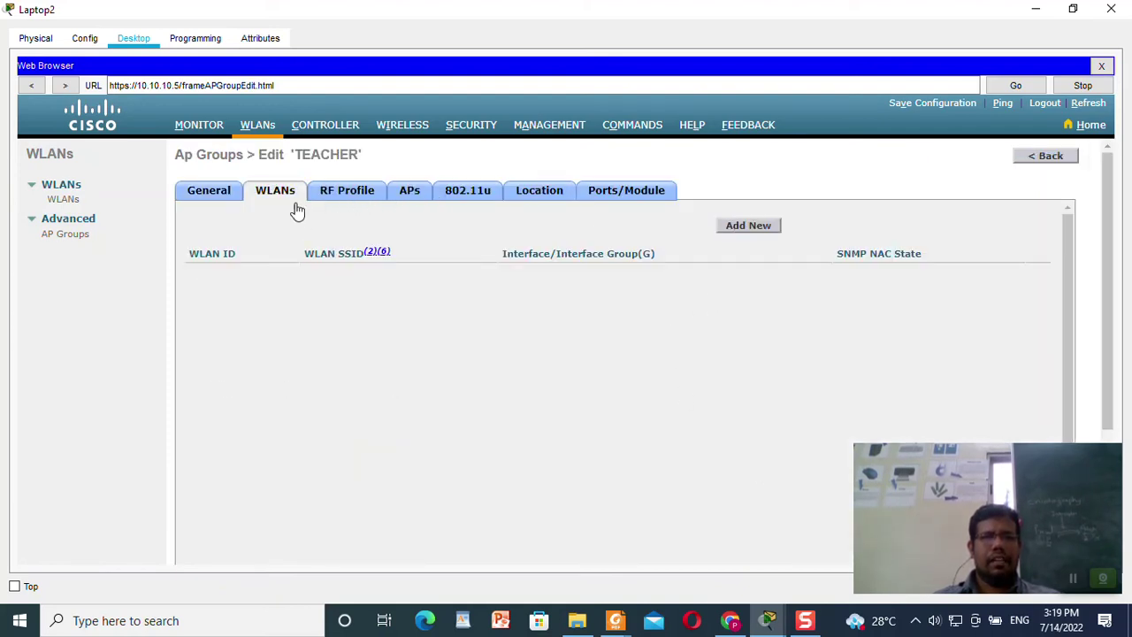
left_click(750, 227)
left_click(357, 301)
left_click(354, 319)
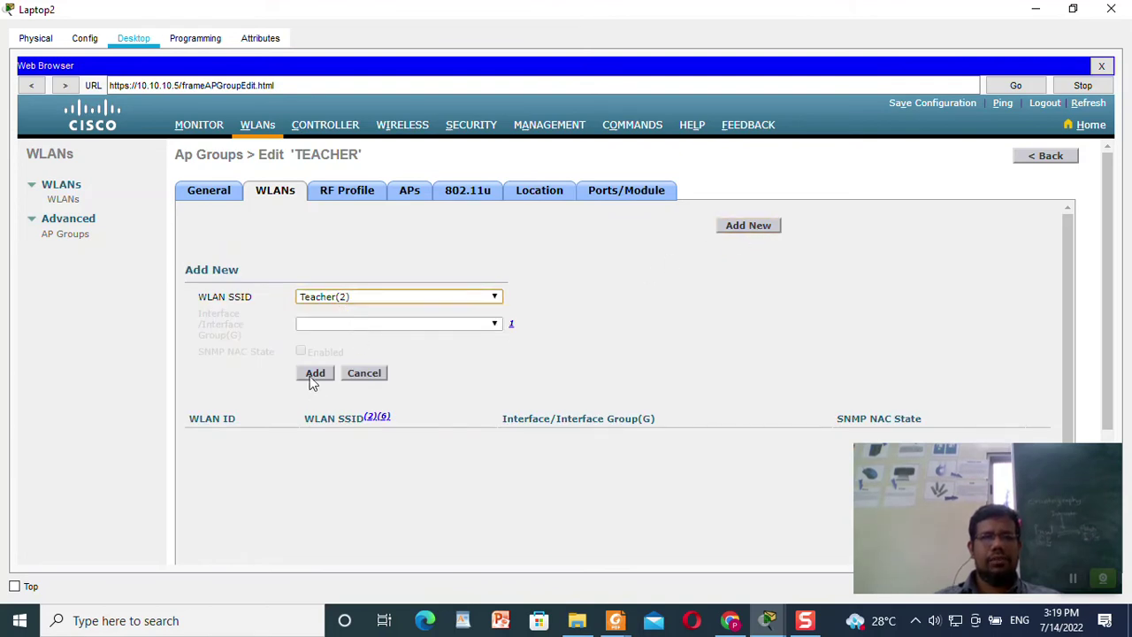
left_click(315, 373)
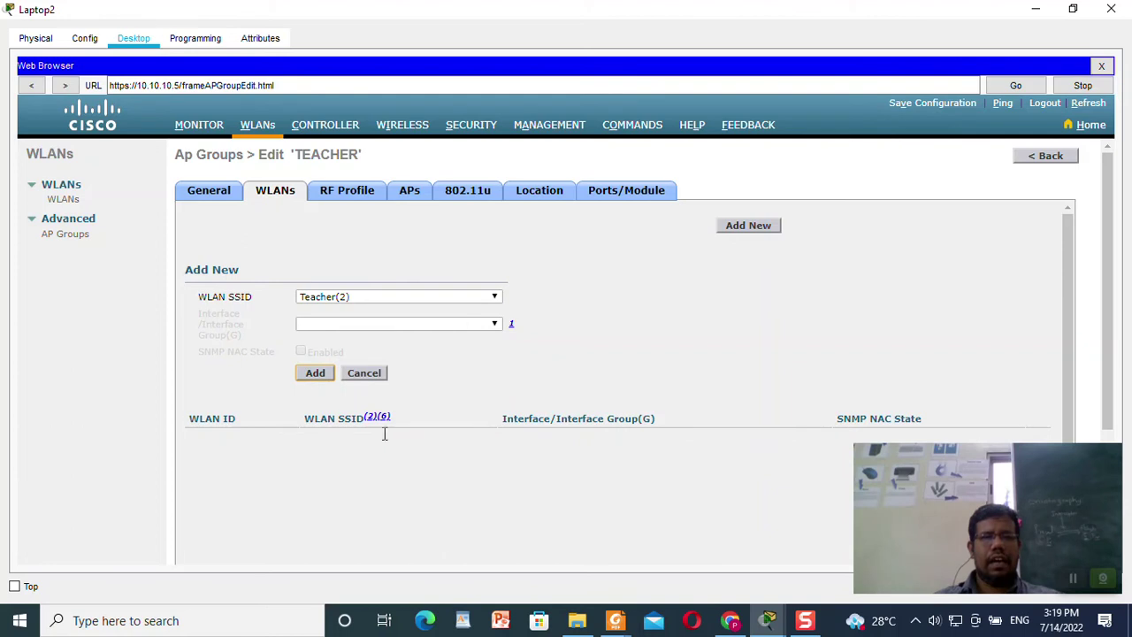
- Add Light Weight Access Point6 to the TEACHER group and apply the settings
left_click(420, 192)
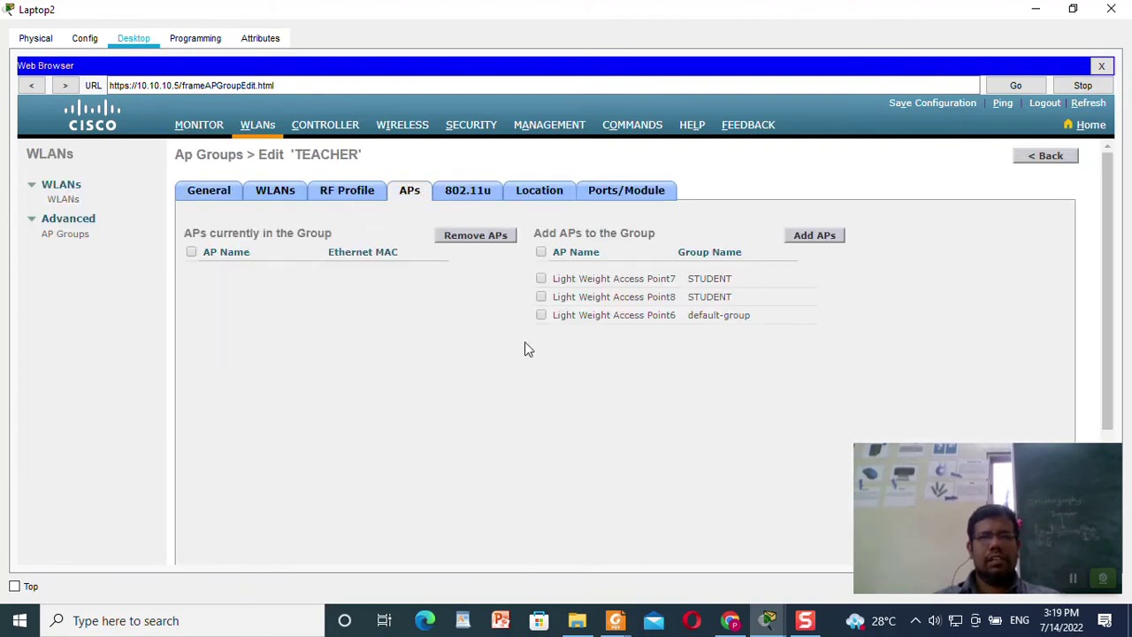
left_click(814, 237)
left_click(663, 337)
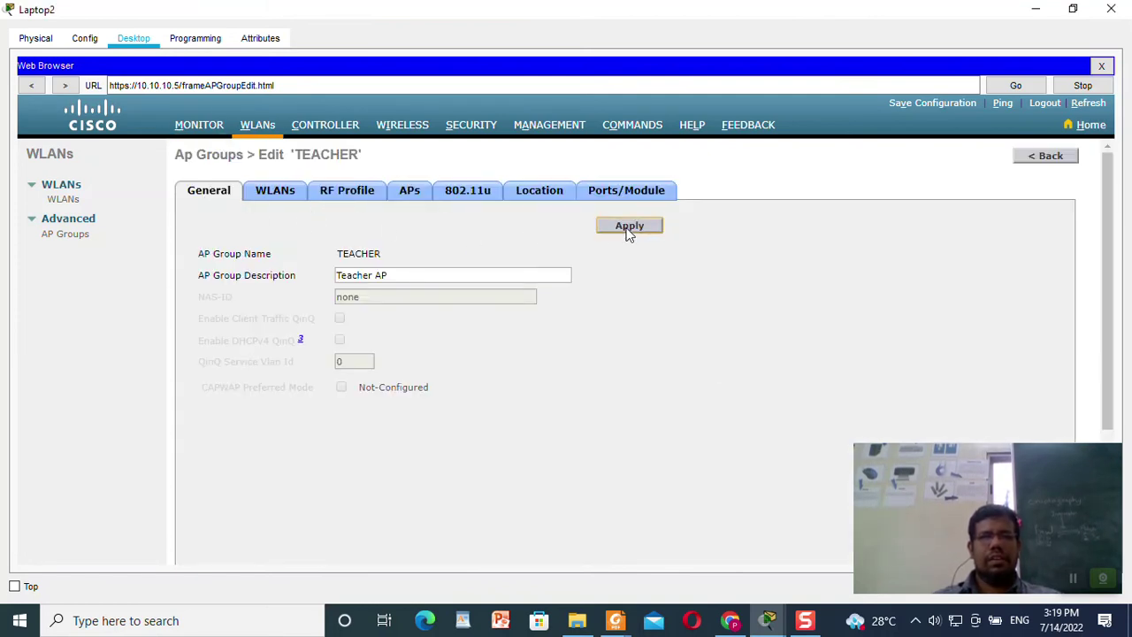
left_click(629, 226)
- Verify the access points in the TEACHER and STUDENT groups, then log out of the controller
left_click(65, 235)
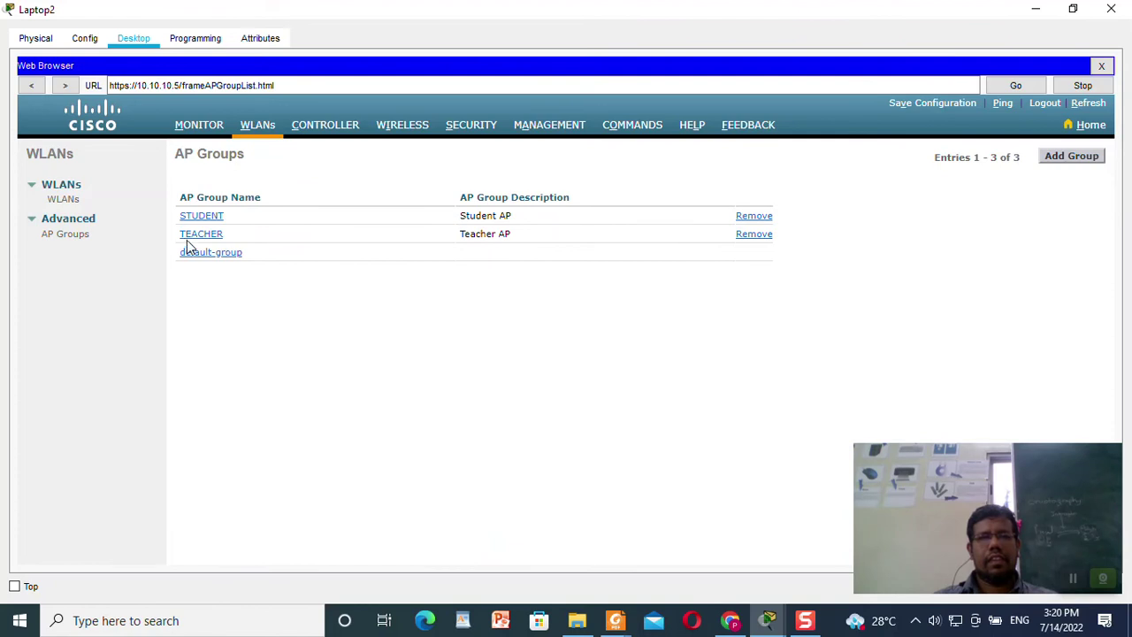
left_click(191, 235)
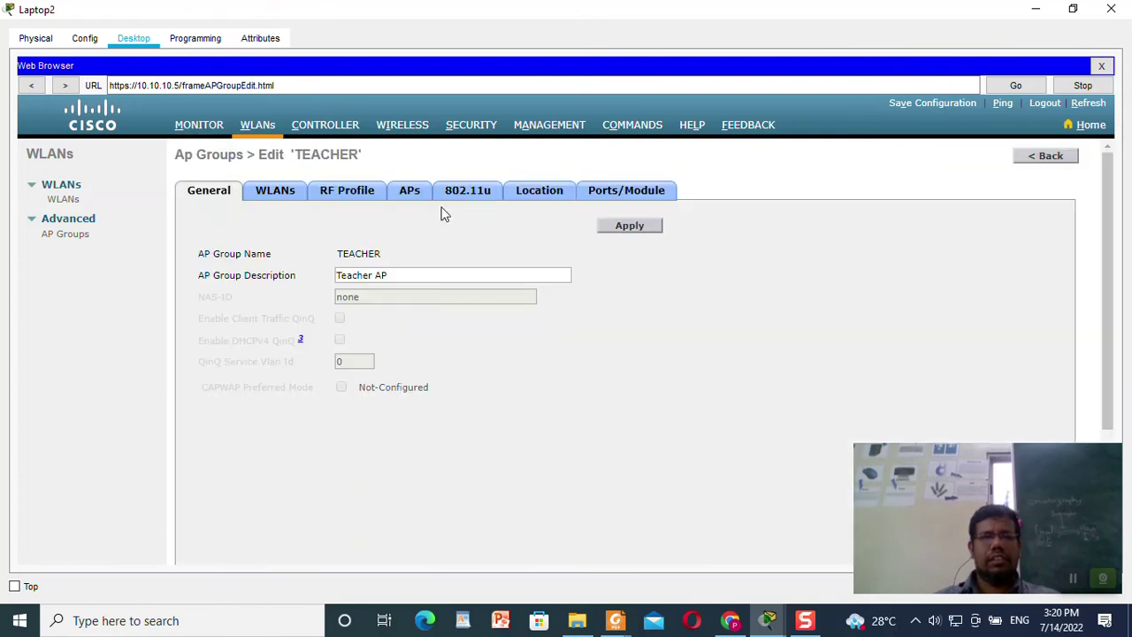
left_click(412, 193)
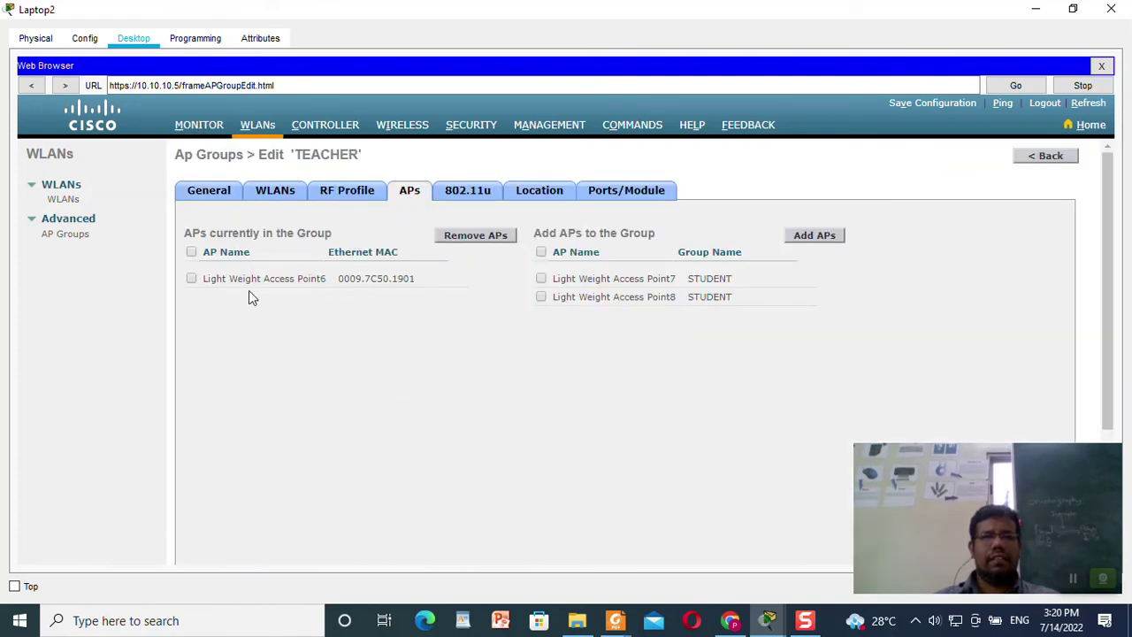
left_click(66, 235)
left_click(214, 217)
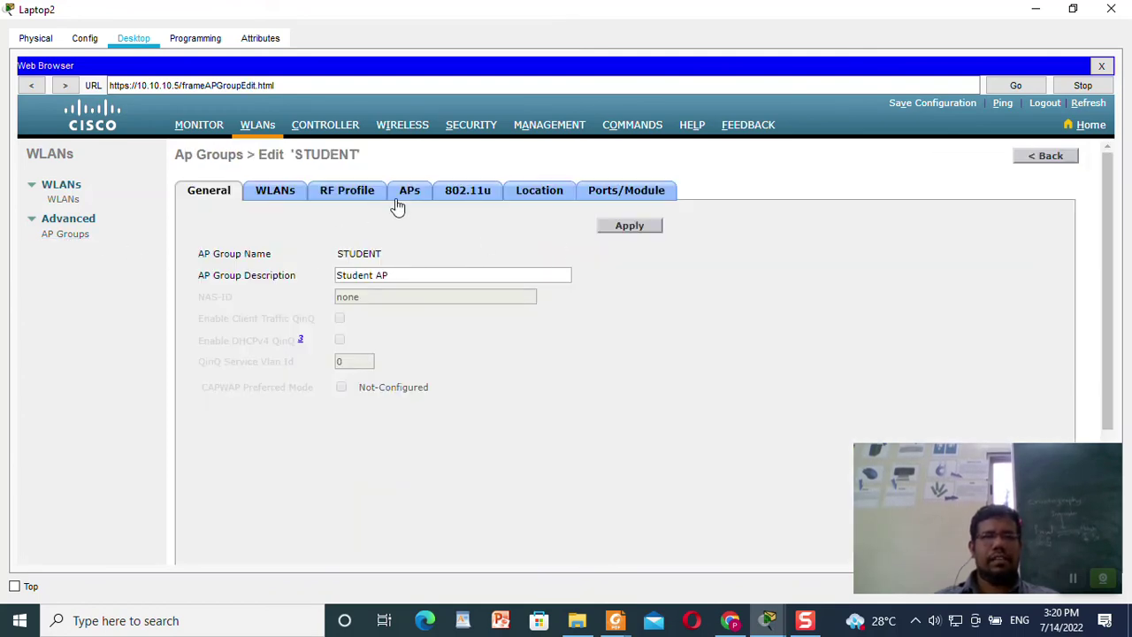
left_click(411, 197)
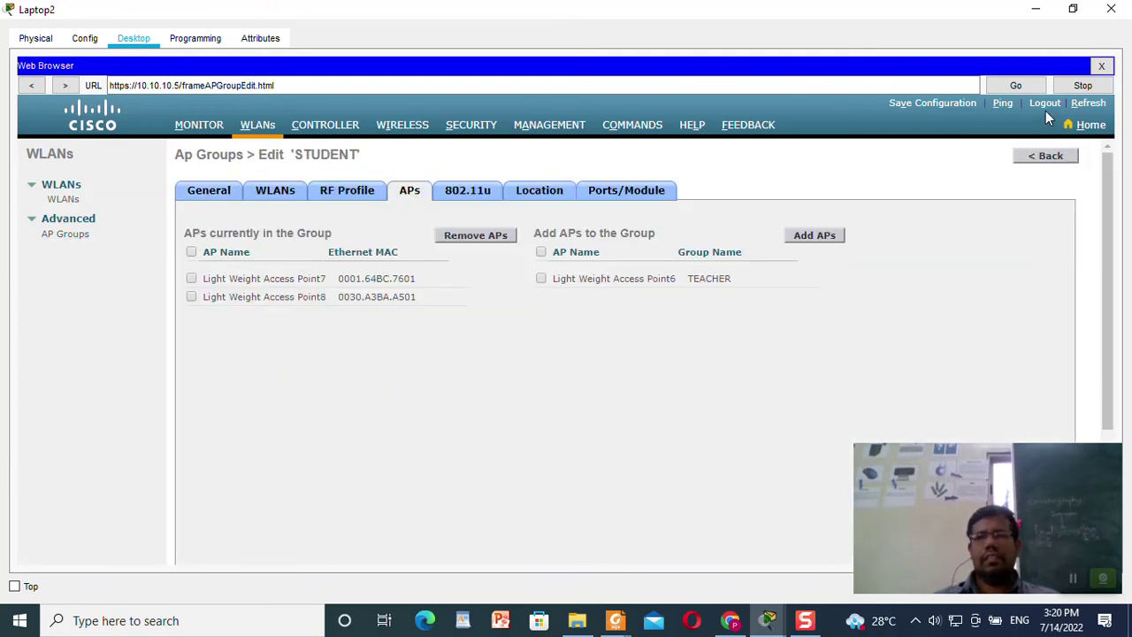
left_click(1045, 104)
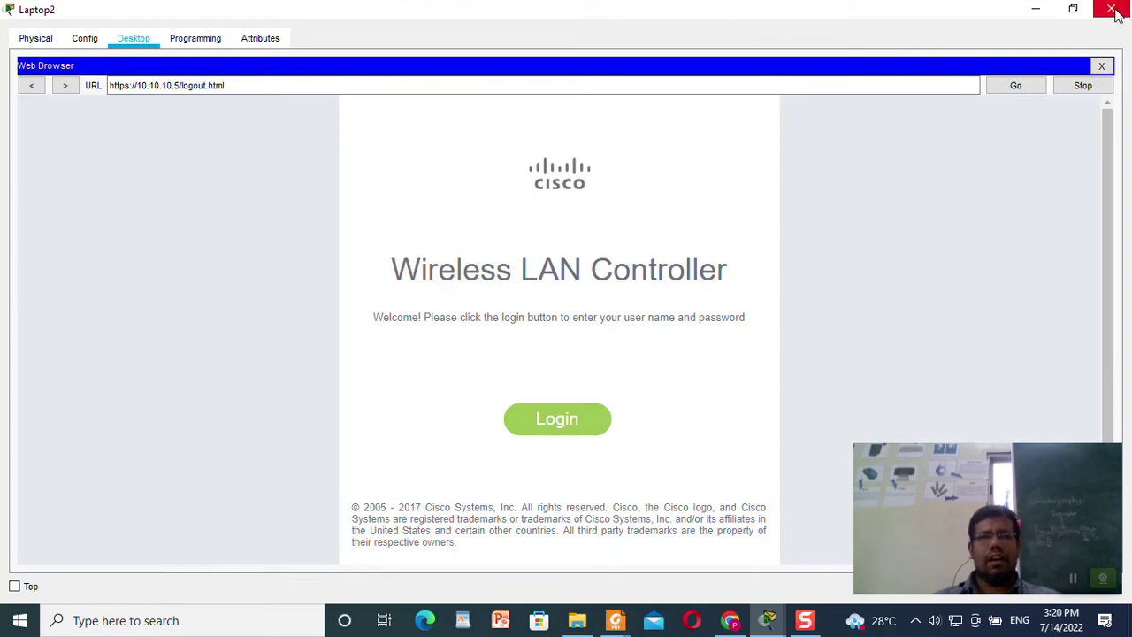
- Close Laptop2 and confirm Access Point6 serves TEACHER while Points 7 and 8 serve STUDENT
left_click(1113, 11)
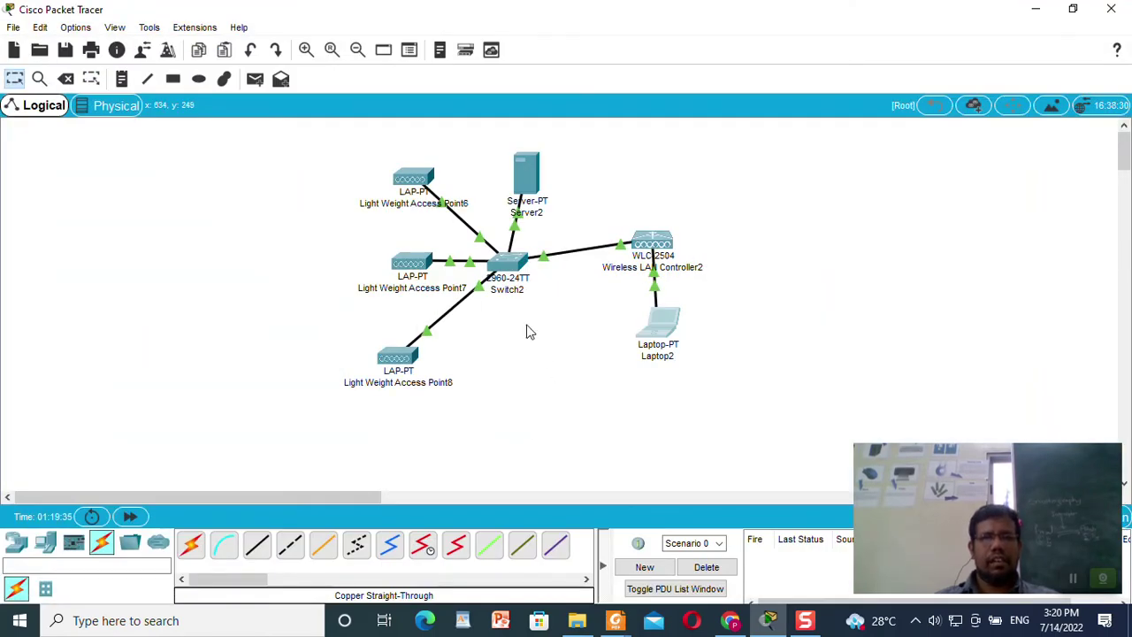
mouse_move(409, 263)
mouse_move(412, 182)
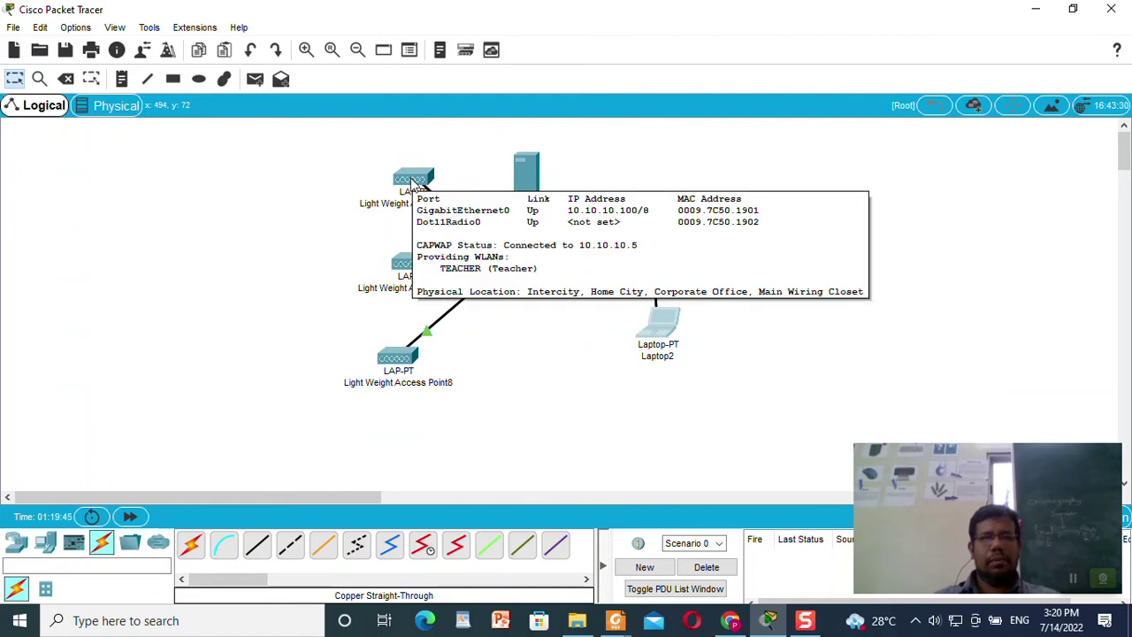
mouse_move(398, 365)
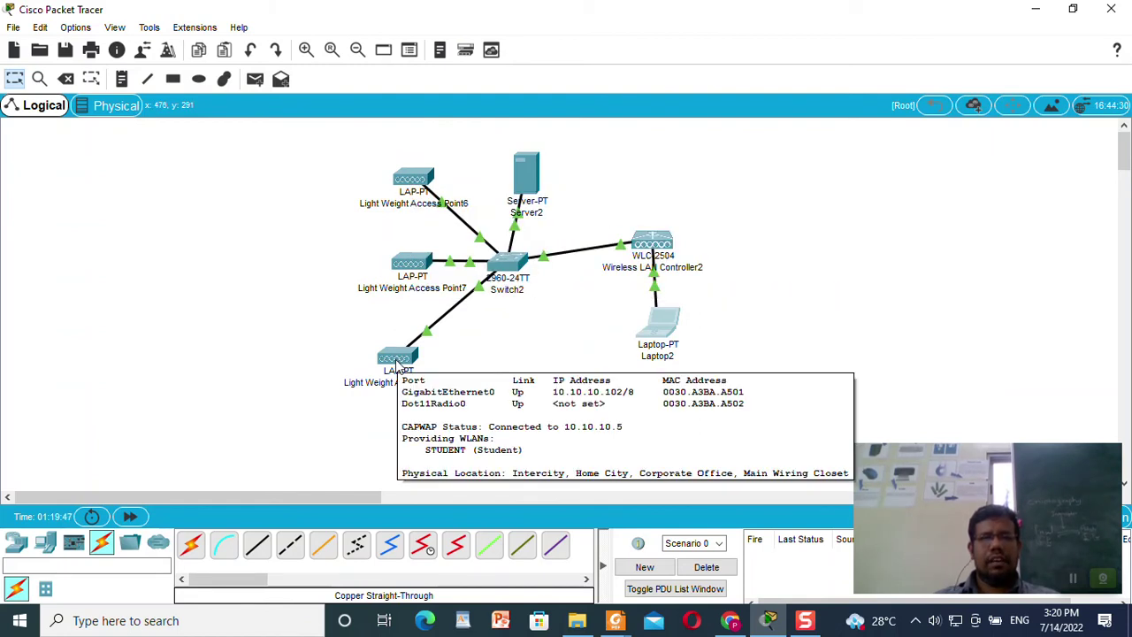
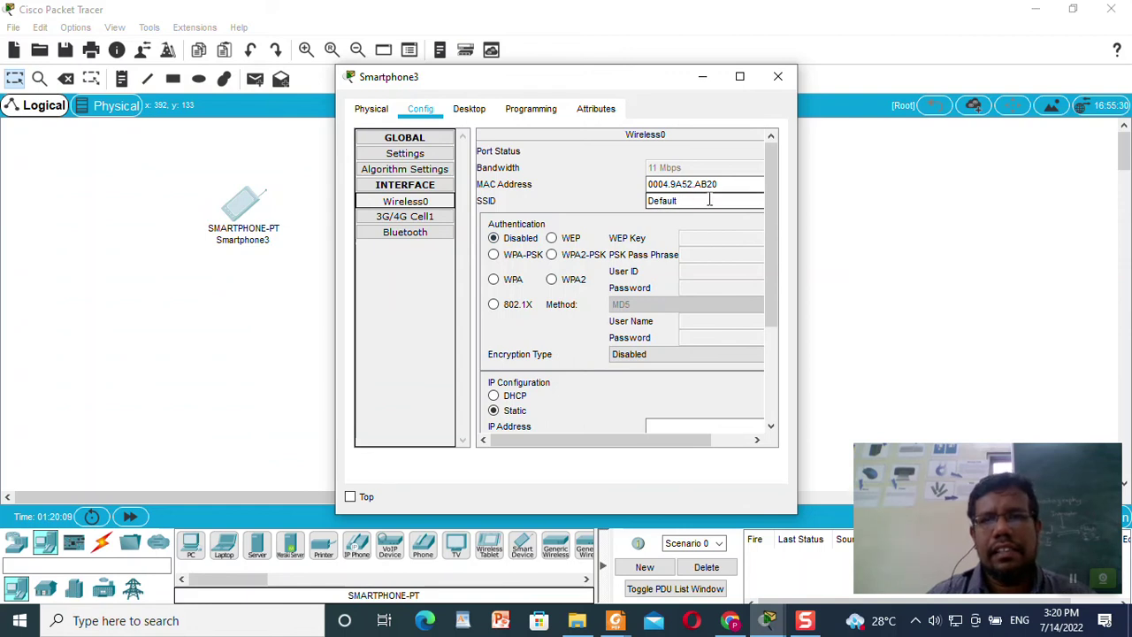
- Change Smartphone3's Wireless0 SSID to Student, choose WPA2-PSK and enter the PSK pass phrase
double_click(659, 202)
type("Student")
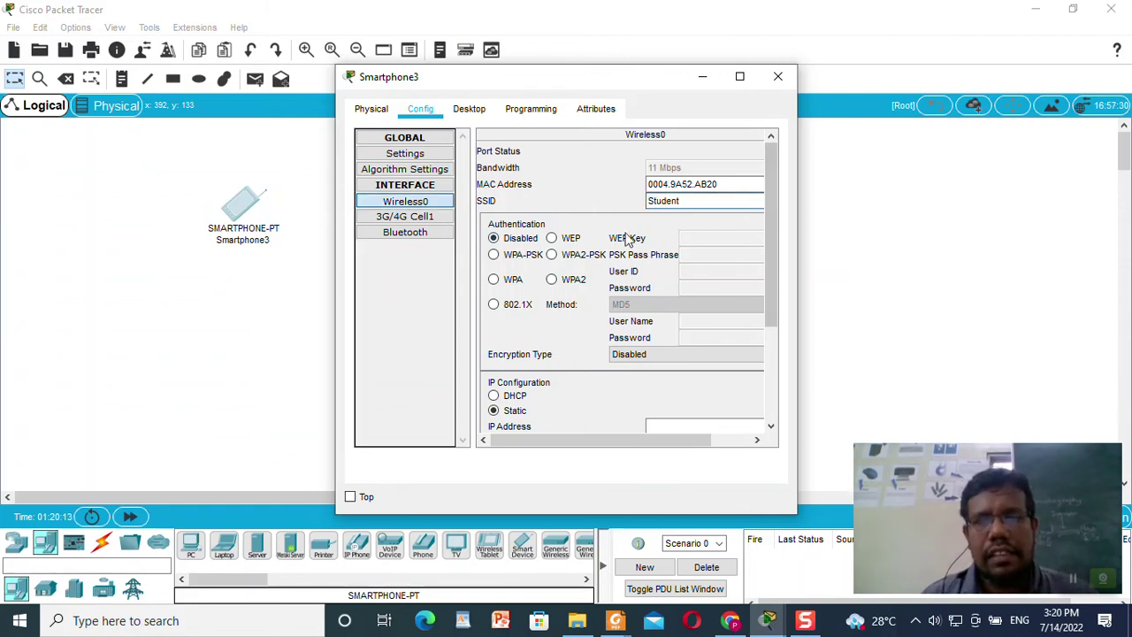
left_click(556, 257)
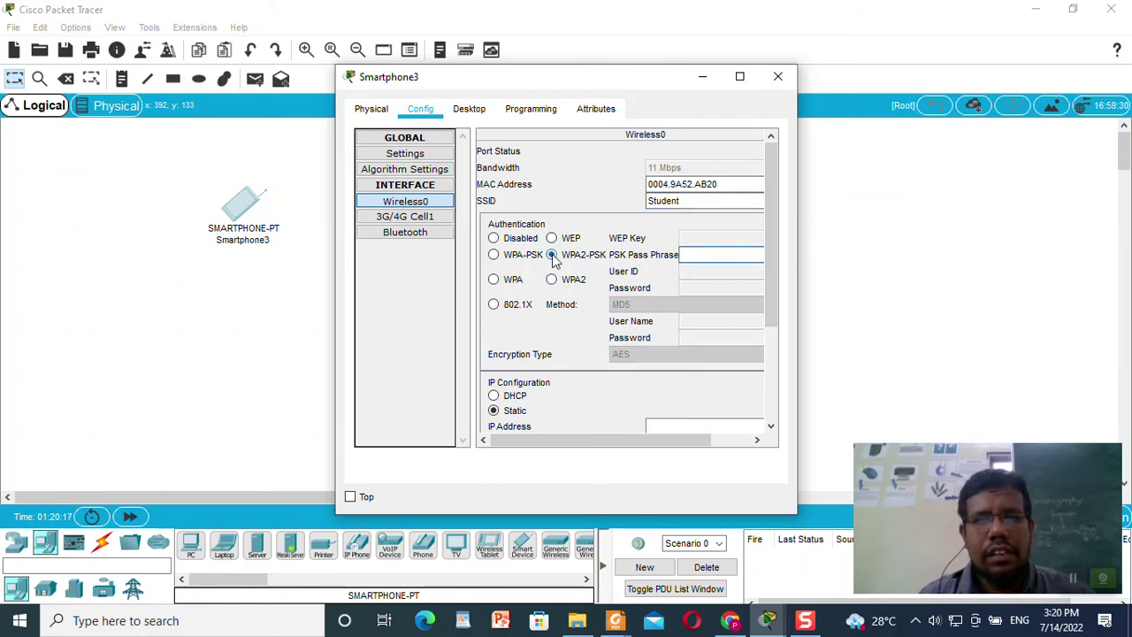
left_click(691, 254)
type("12345")
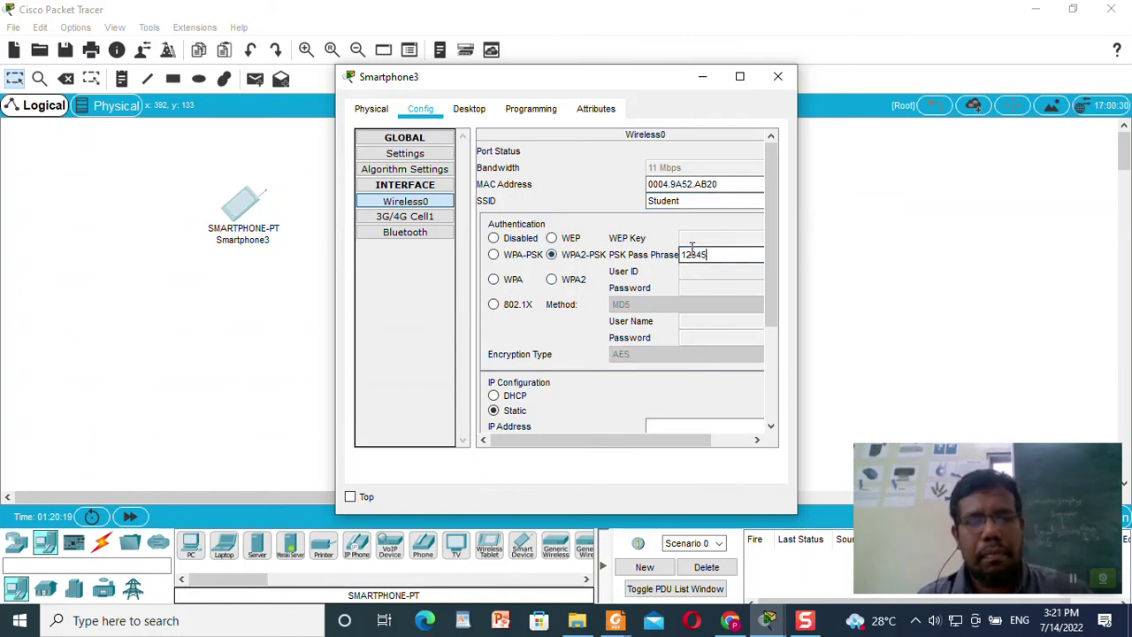
type("678")
left_click(691, 200)
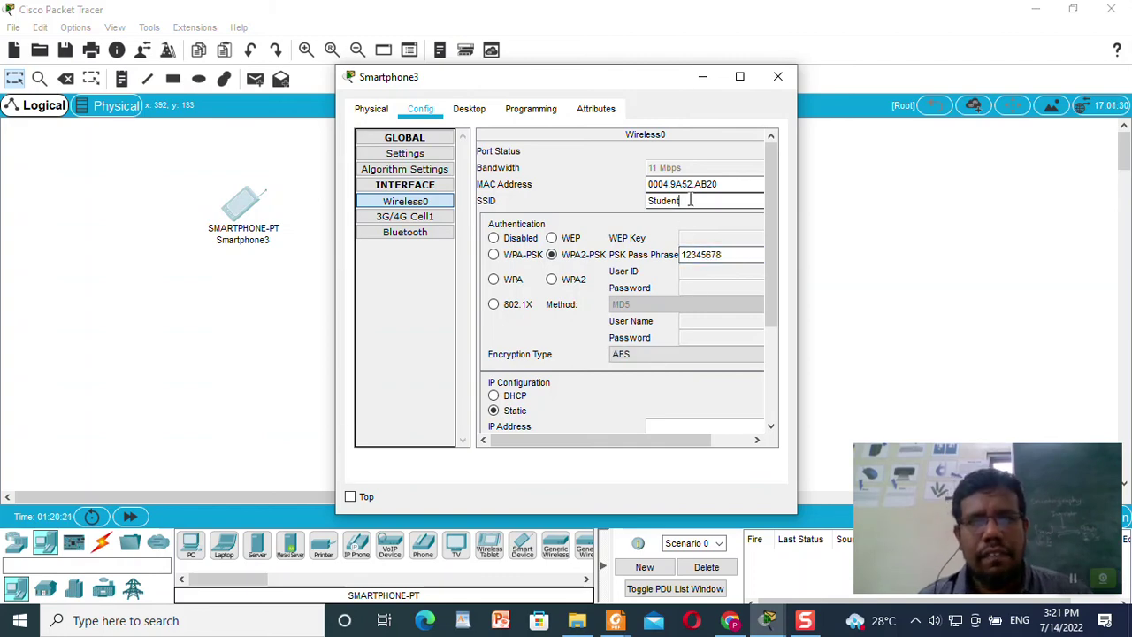
left_click_drag(632, 81, 770, 7)
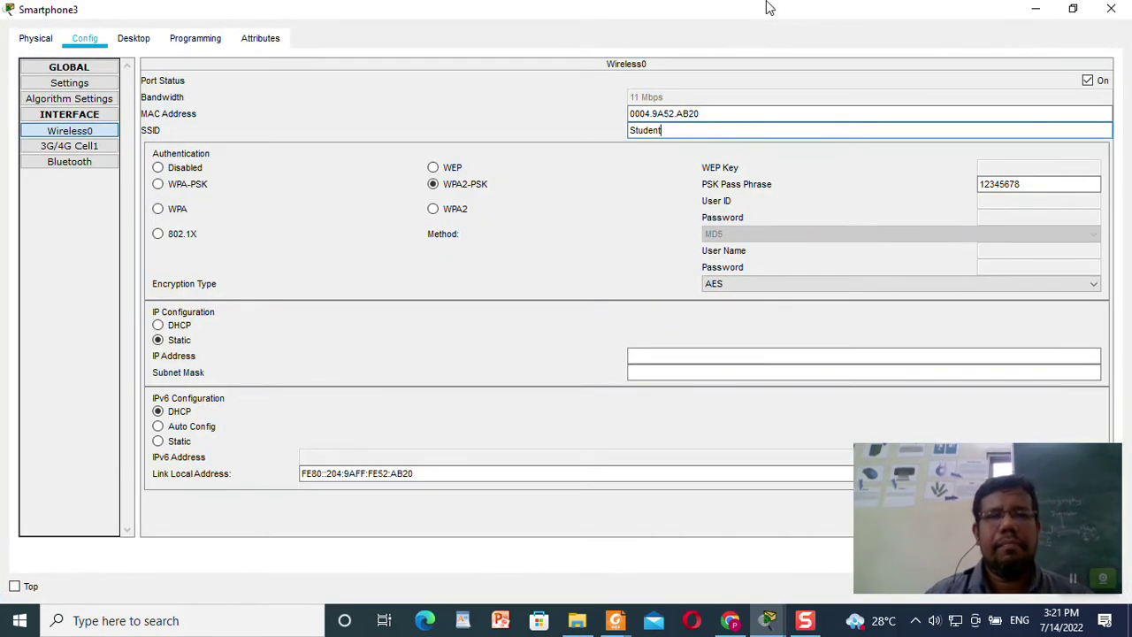
double_click(705, 8)
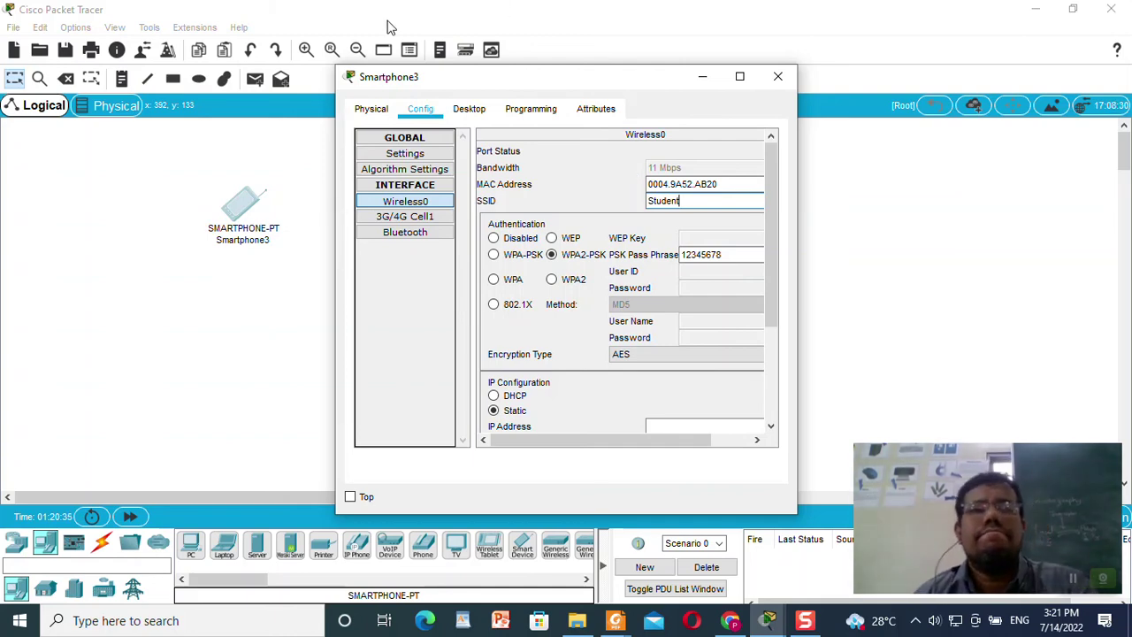
- Add a wireless tablet, Tablet PC3, to the workspace below Smartphone3
left_click_drag(489, 86, 599, 51)
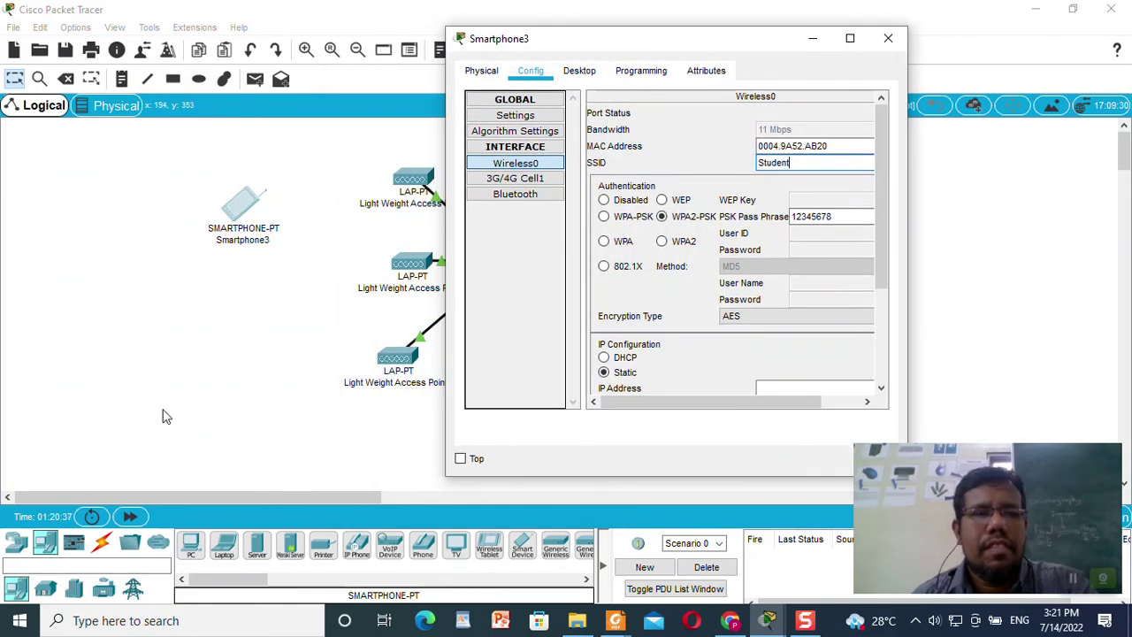
left_click(264, 336)
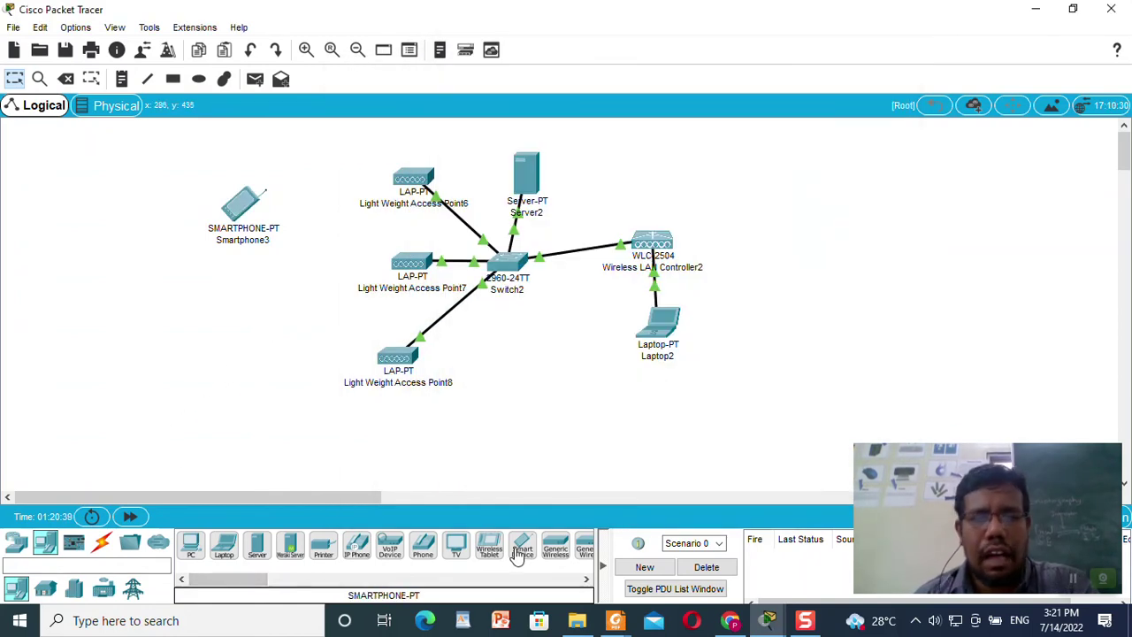
left_click(491, 549)
left_click(251, 313)
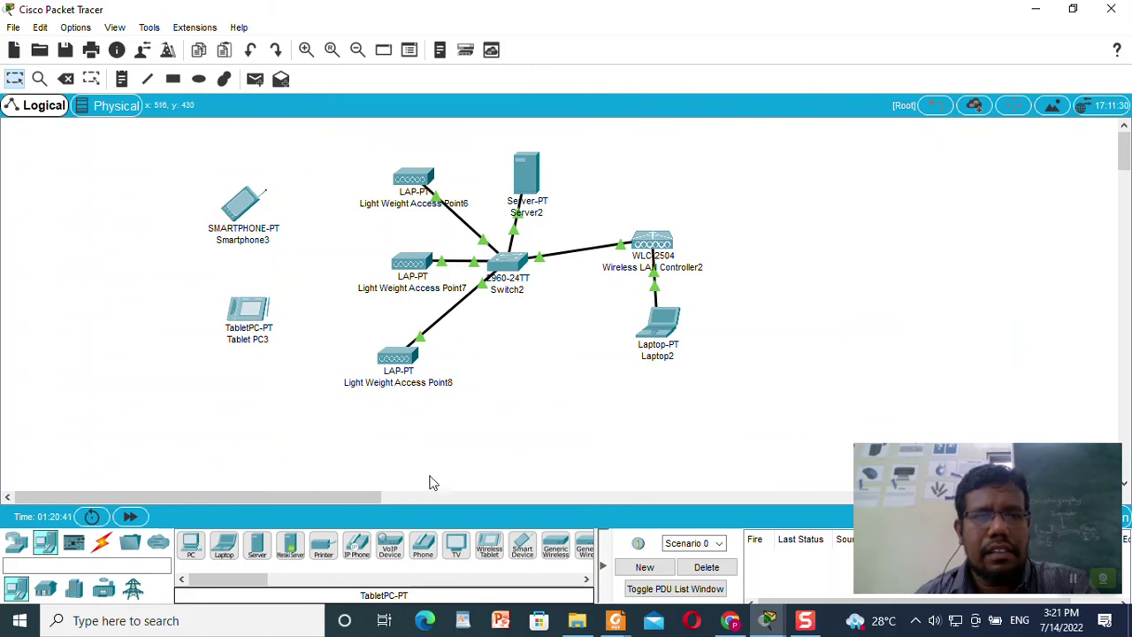
- Bring up Smartphone3's Config Wireless0 interface settings
left_click(246, 209)
left_click(579, 71)
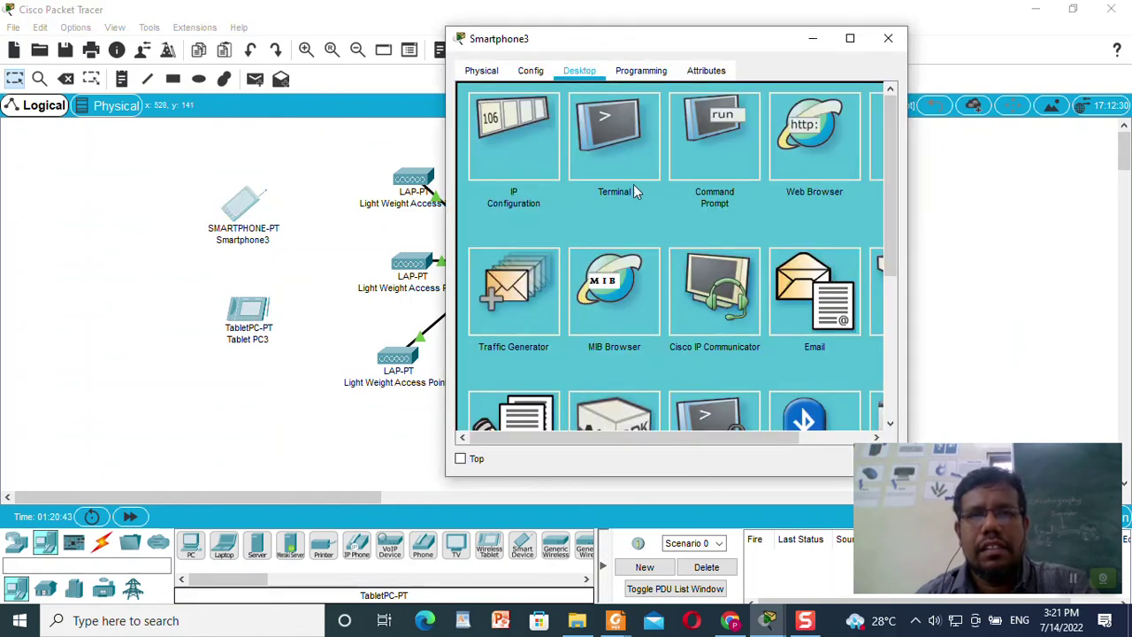
left_click(531, 73)
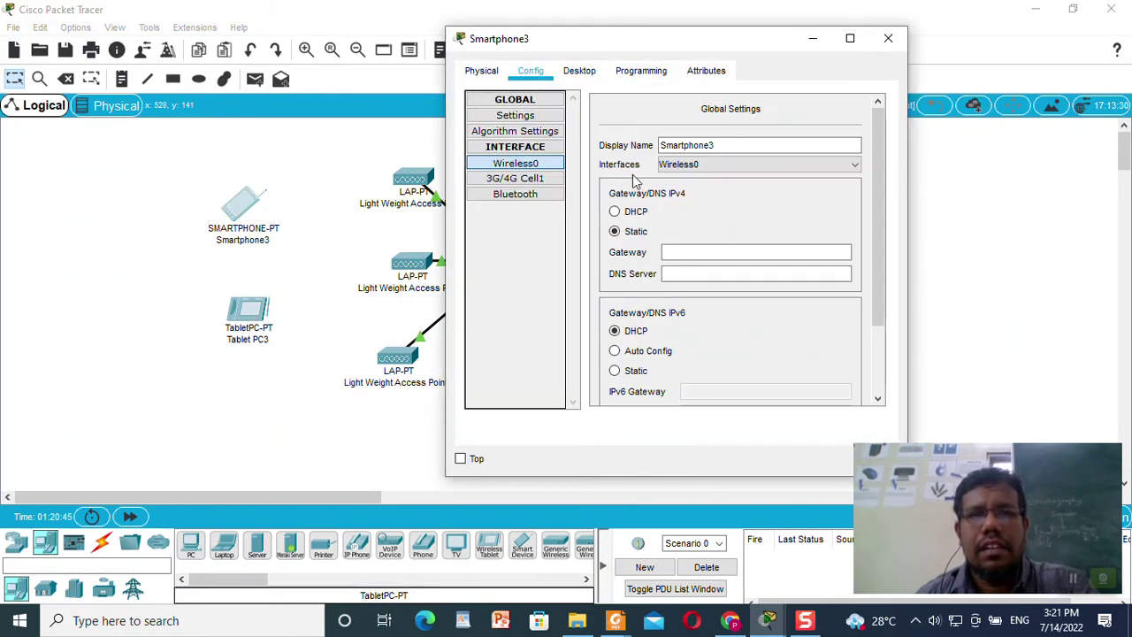
left_click(535, 166)
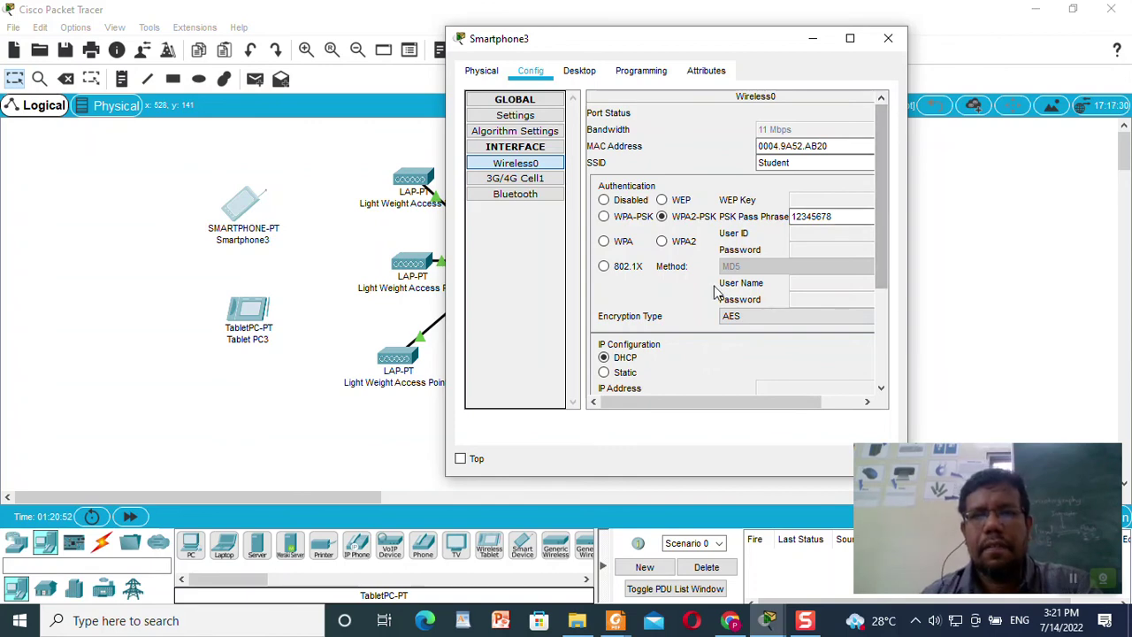
- Replace Tablet PC3's Default Wireless0 SSID with Teacher, leaving authentication disabled
left_click(888, 38)
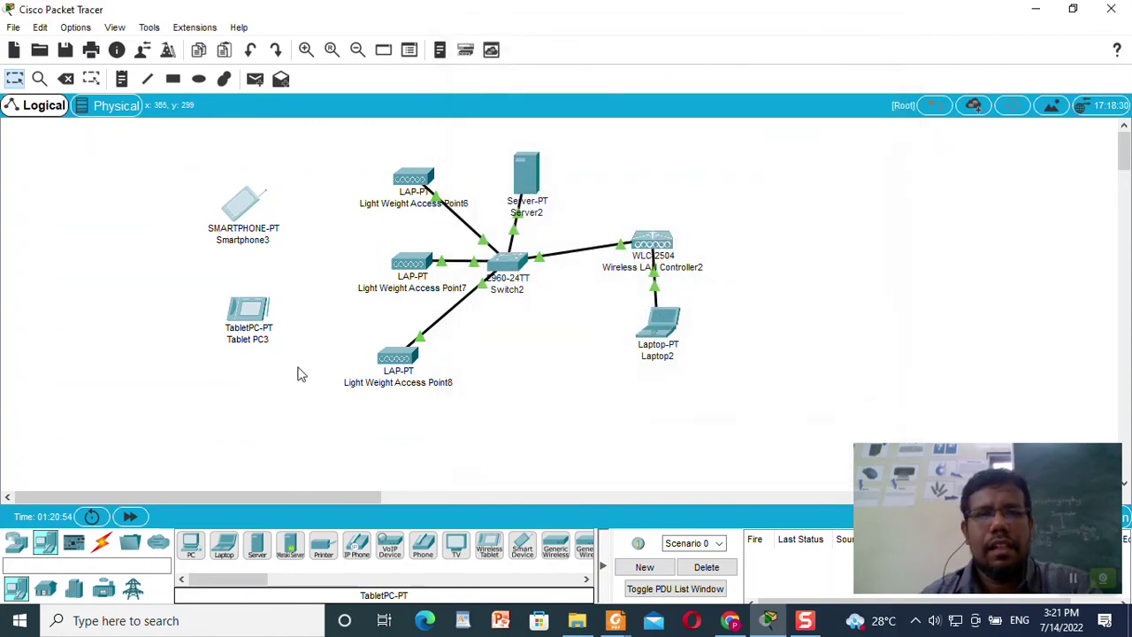
left_click(259, 316)
left_click(471, 109)
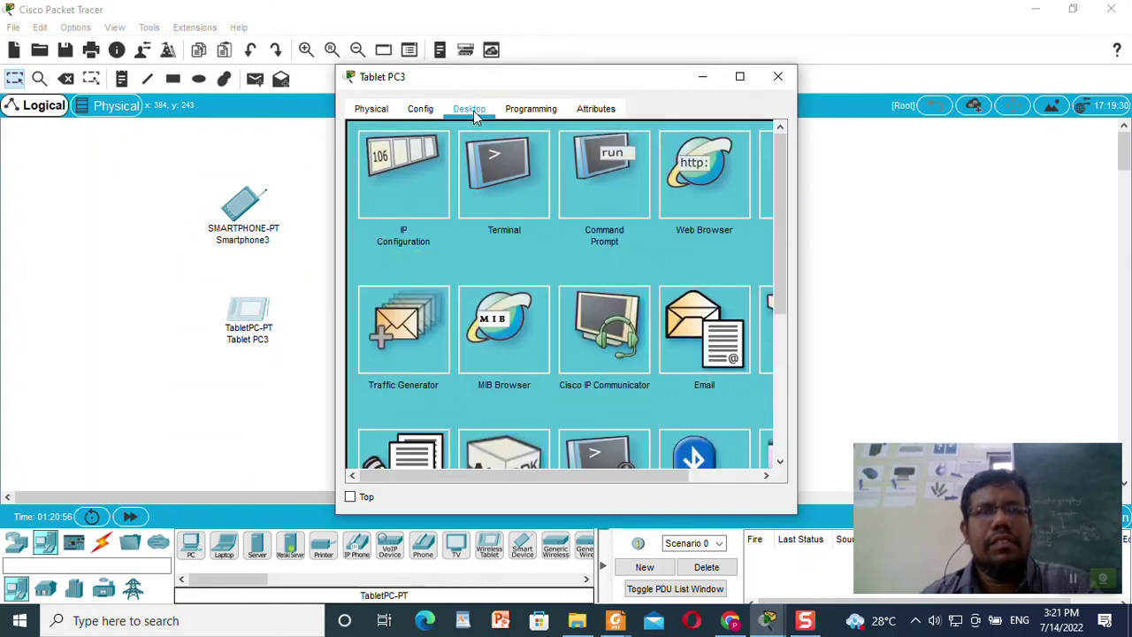
left_click(415, 109)
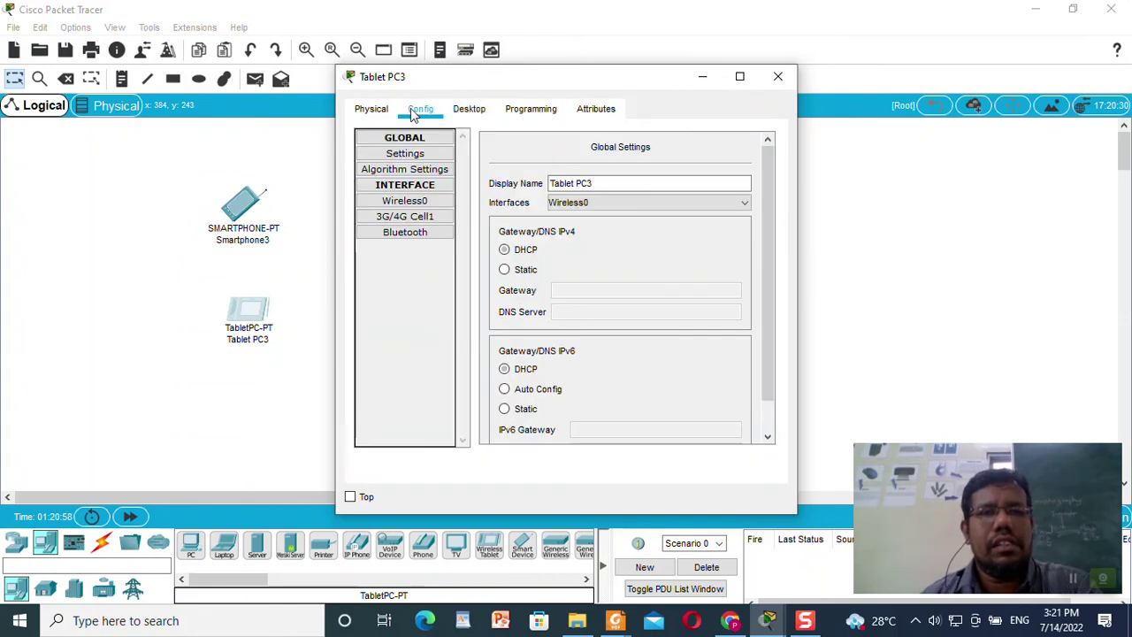
left_click(405, 200)
left_click(689, 202)
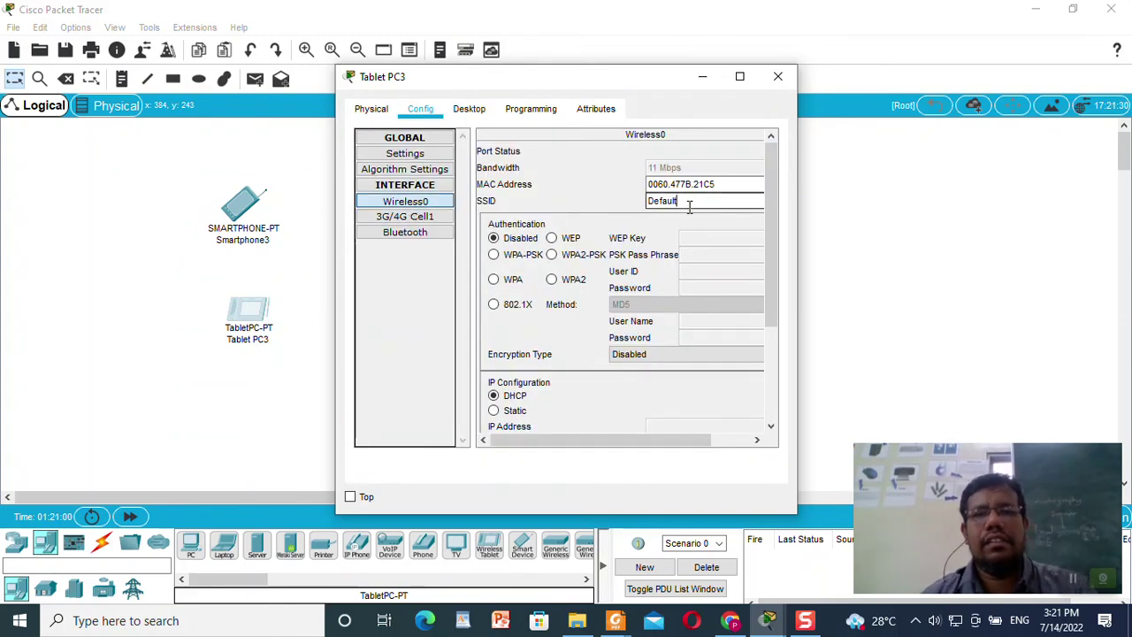
left_click_drag(689, 202, 575, 206)
type("Teac")
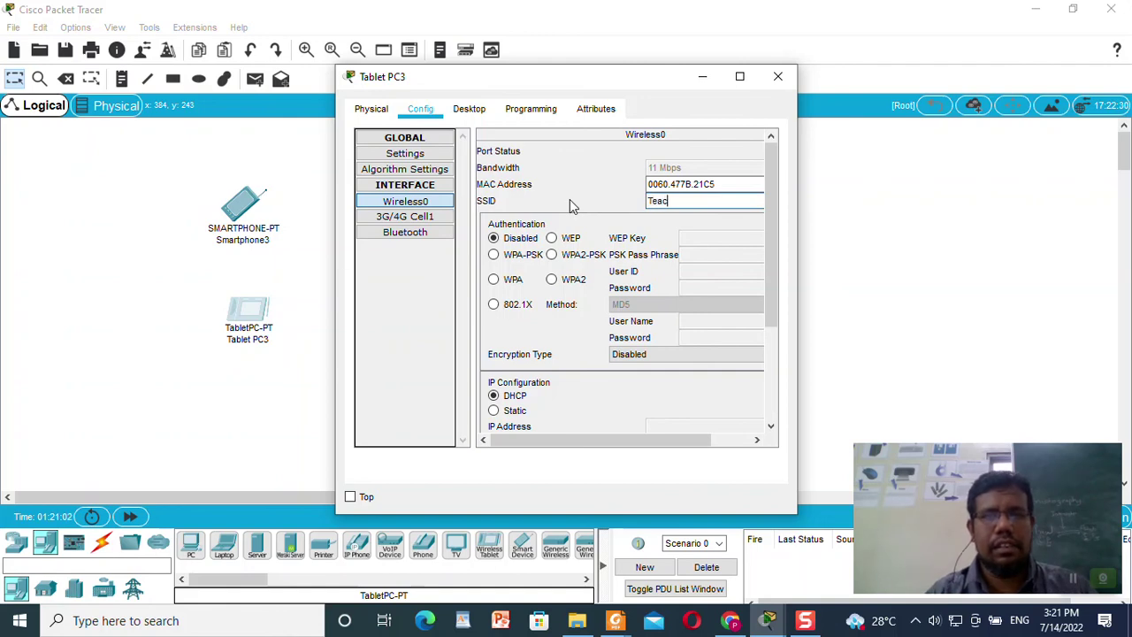
type("her")
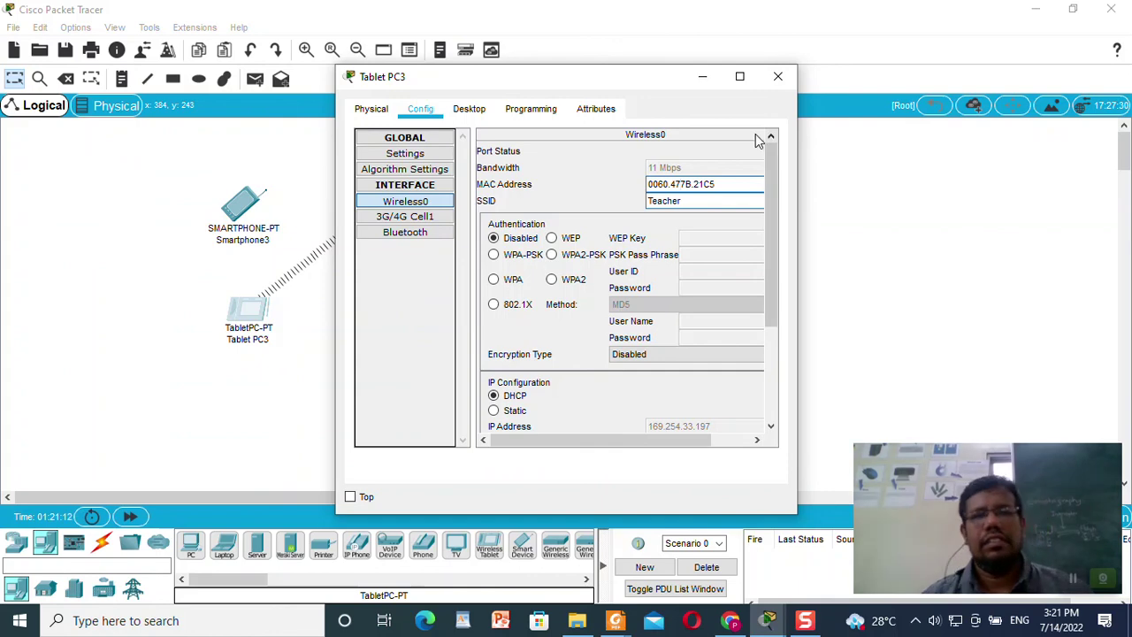
left_click_drag(621, 77, 1123, 147)
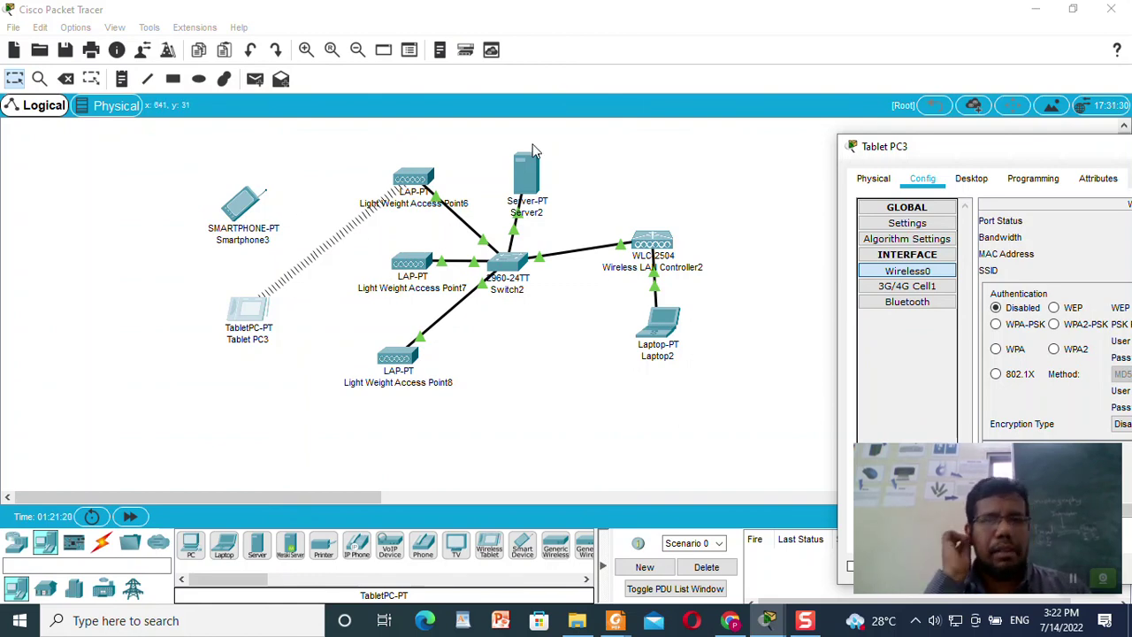
- Close the tablet window and review Smartphone3's Wireless0 settings
left_click_drag(983, 149, 740, 121)
left_click(1043, 109)
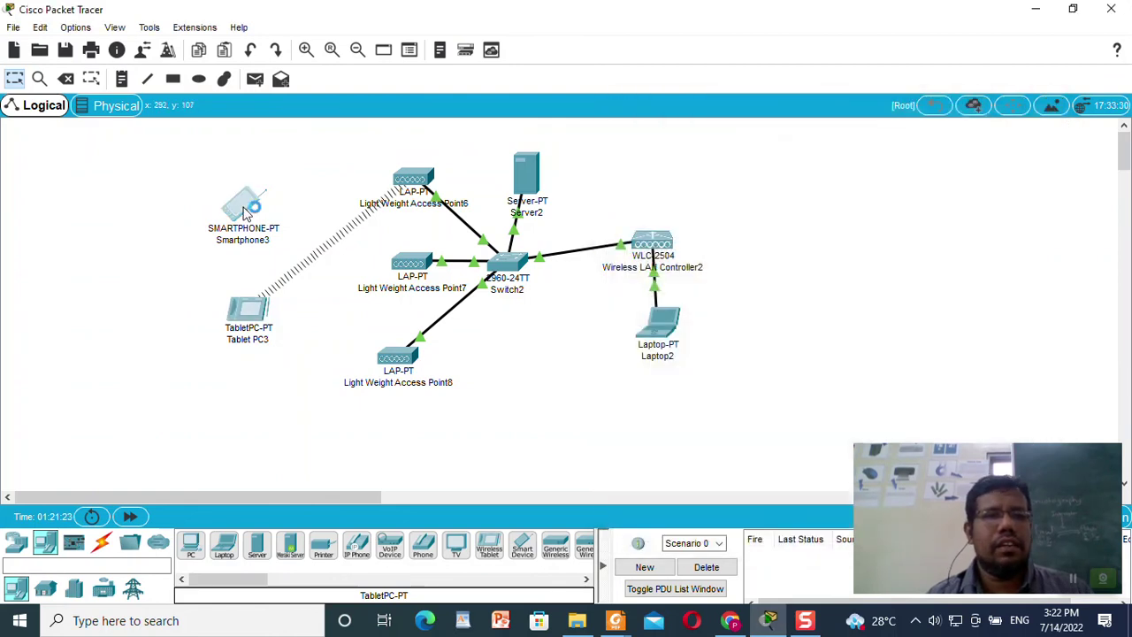
left_click(243, 204)
left_click(404, 201)
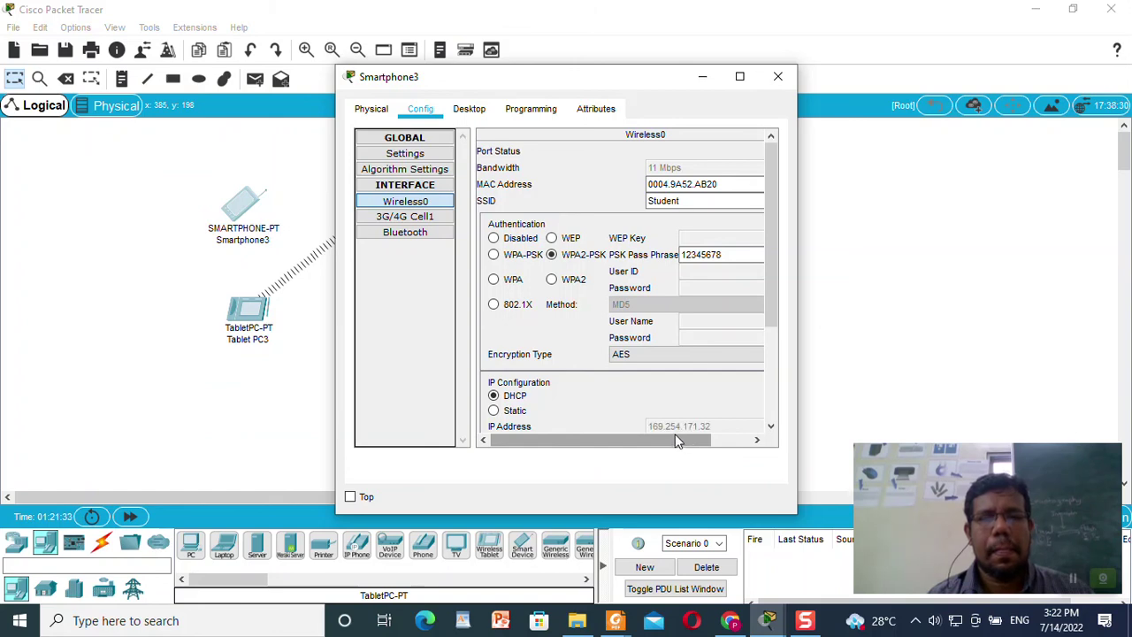
left_click(778, 80)
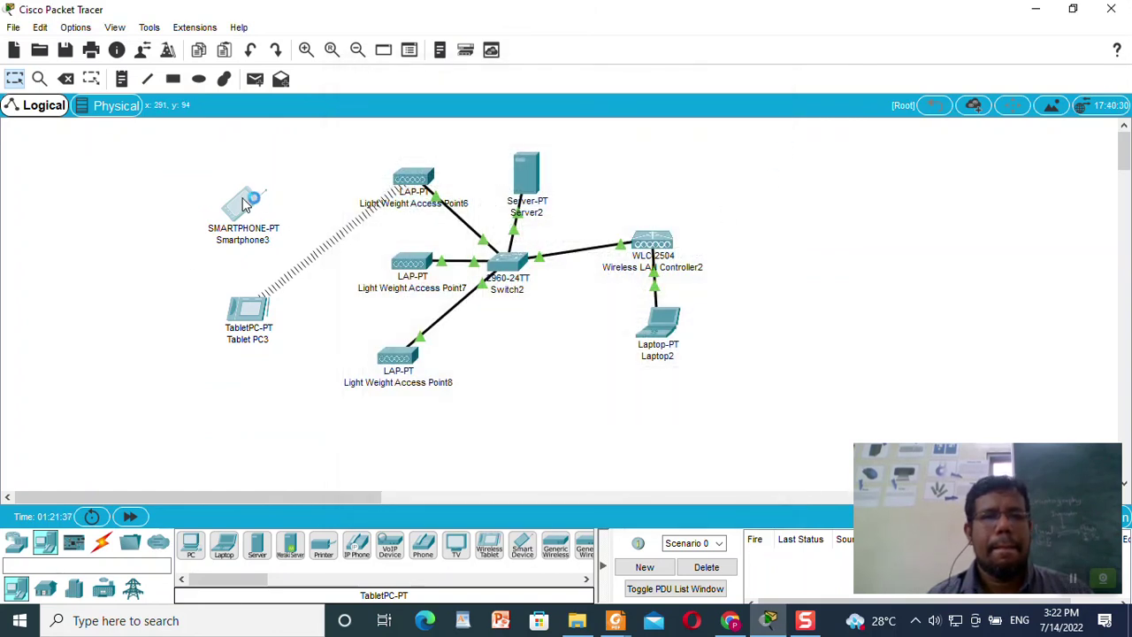
left_click(246, 203)
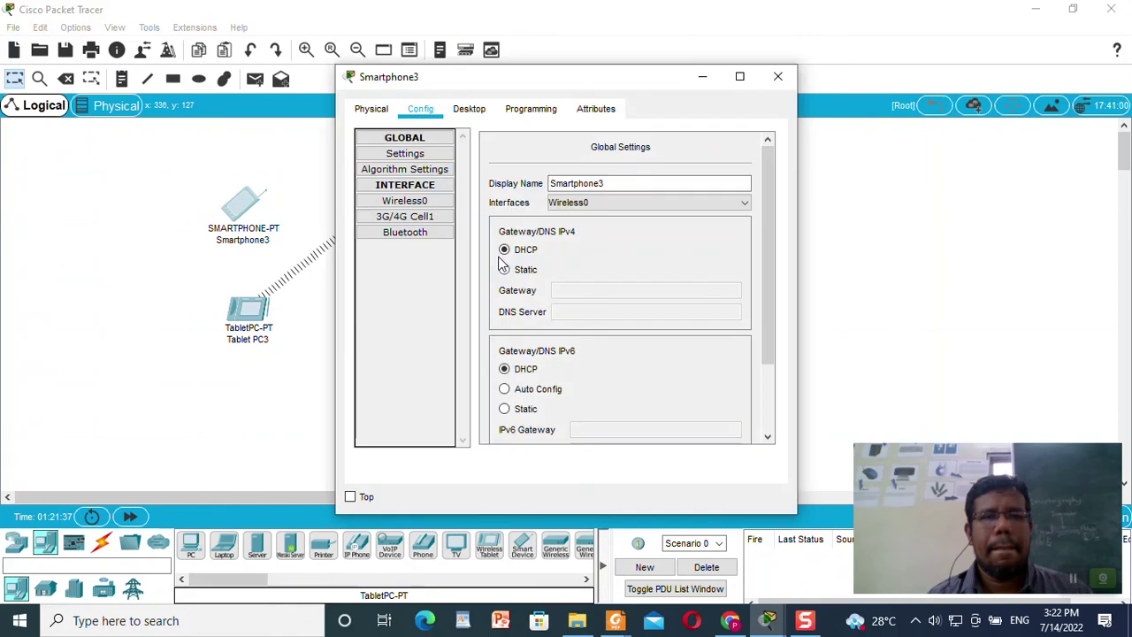
left_click(778, 77)
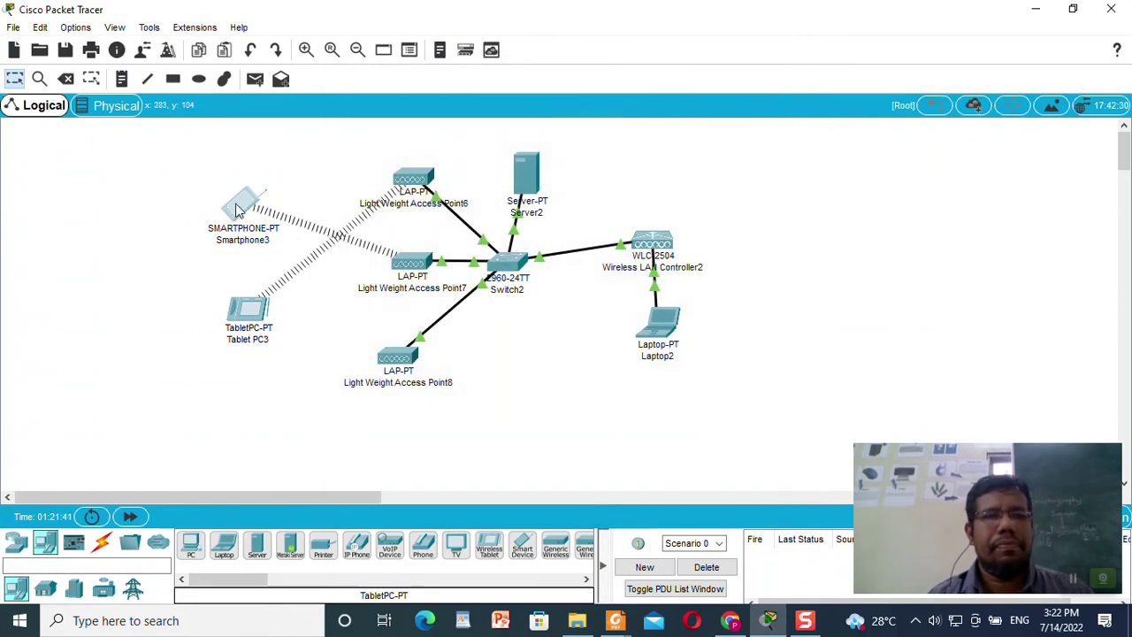
- Send a simple PDU from Smartphone3 to Tablet PC3 and confirm it succeeds
left_click(254, 78)
left_click(244, 203)
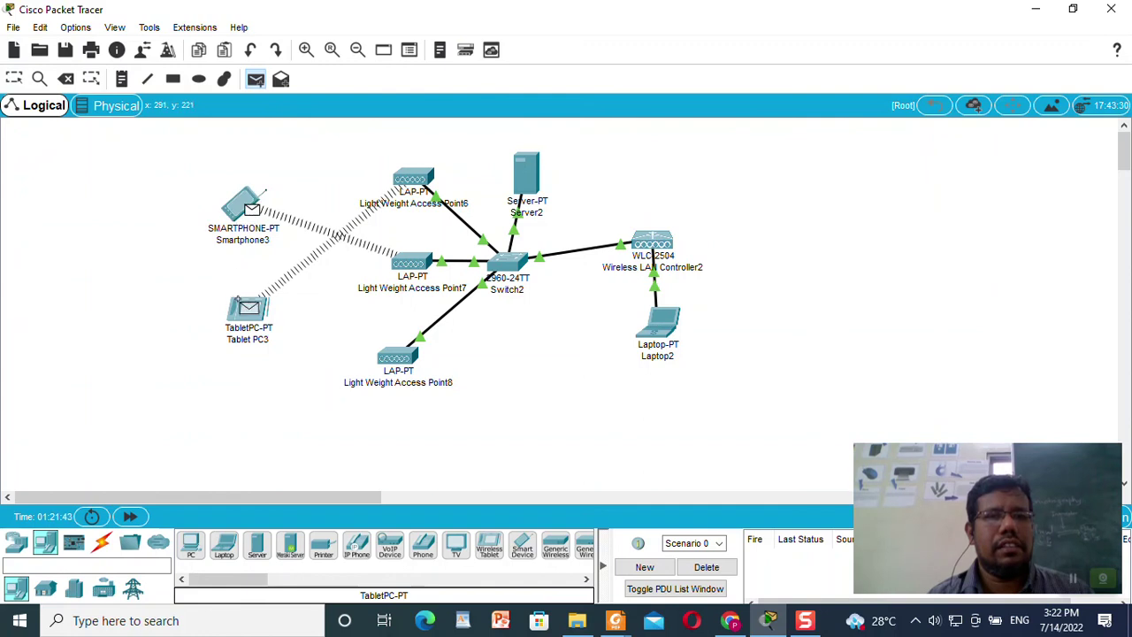
left_click(248, 306)
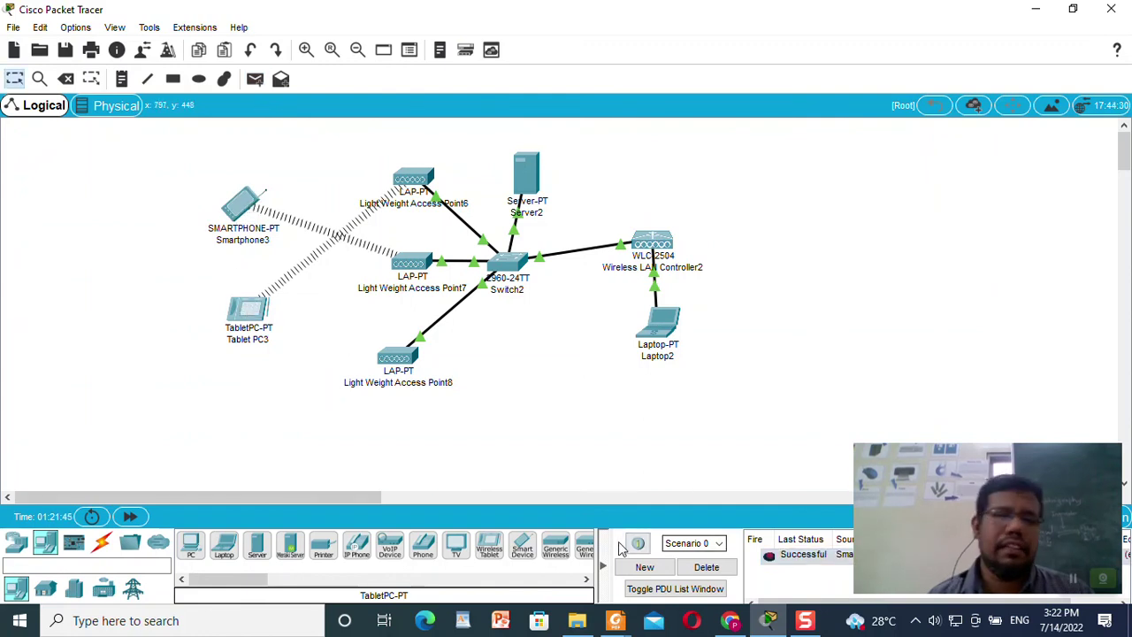
left_click(1001, 502)
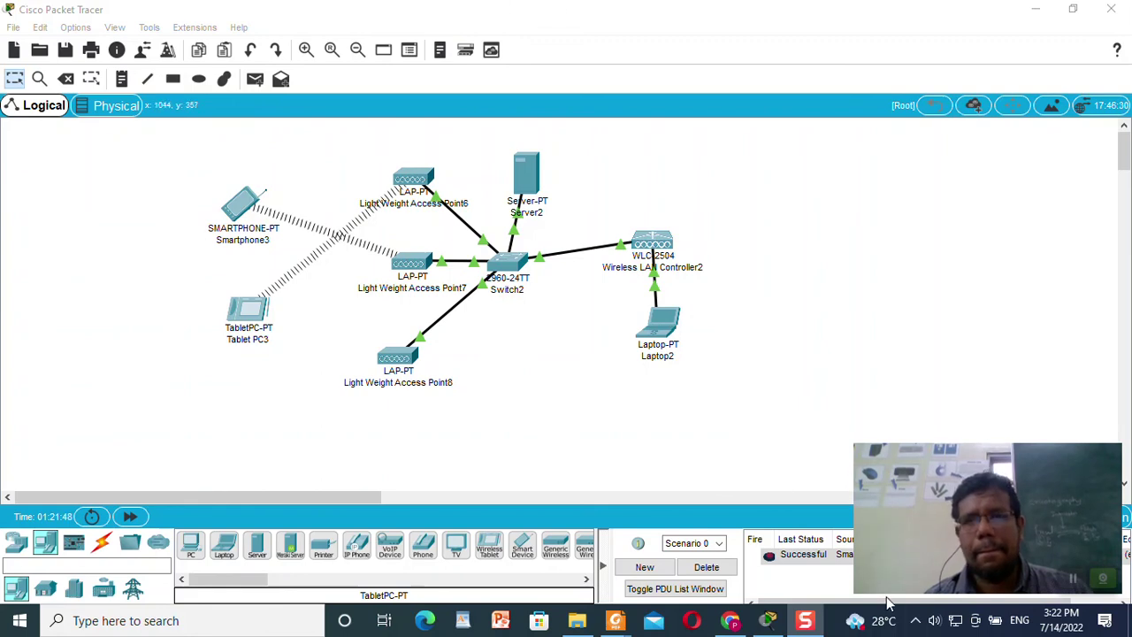